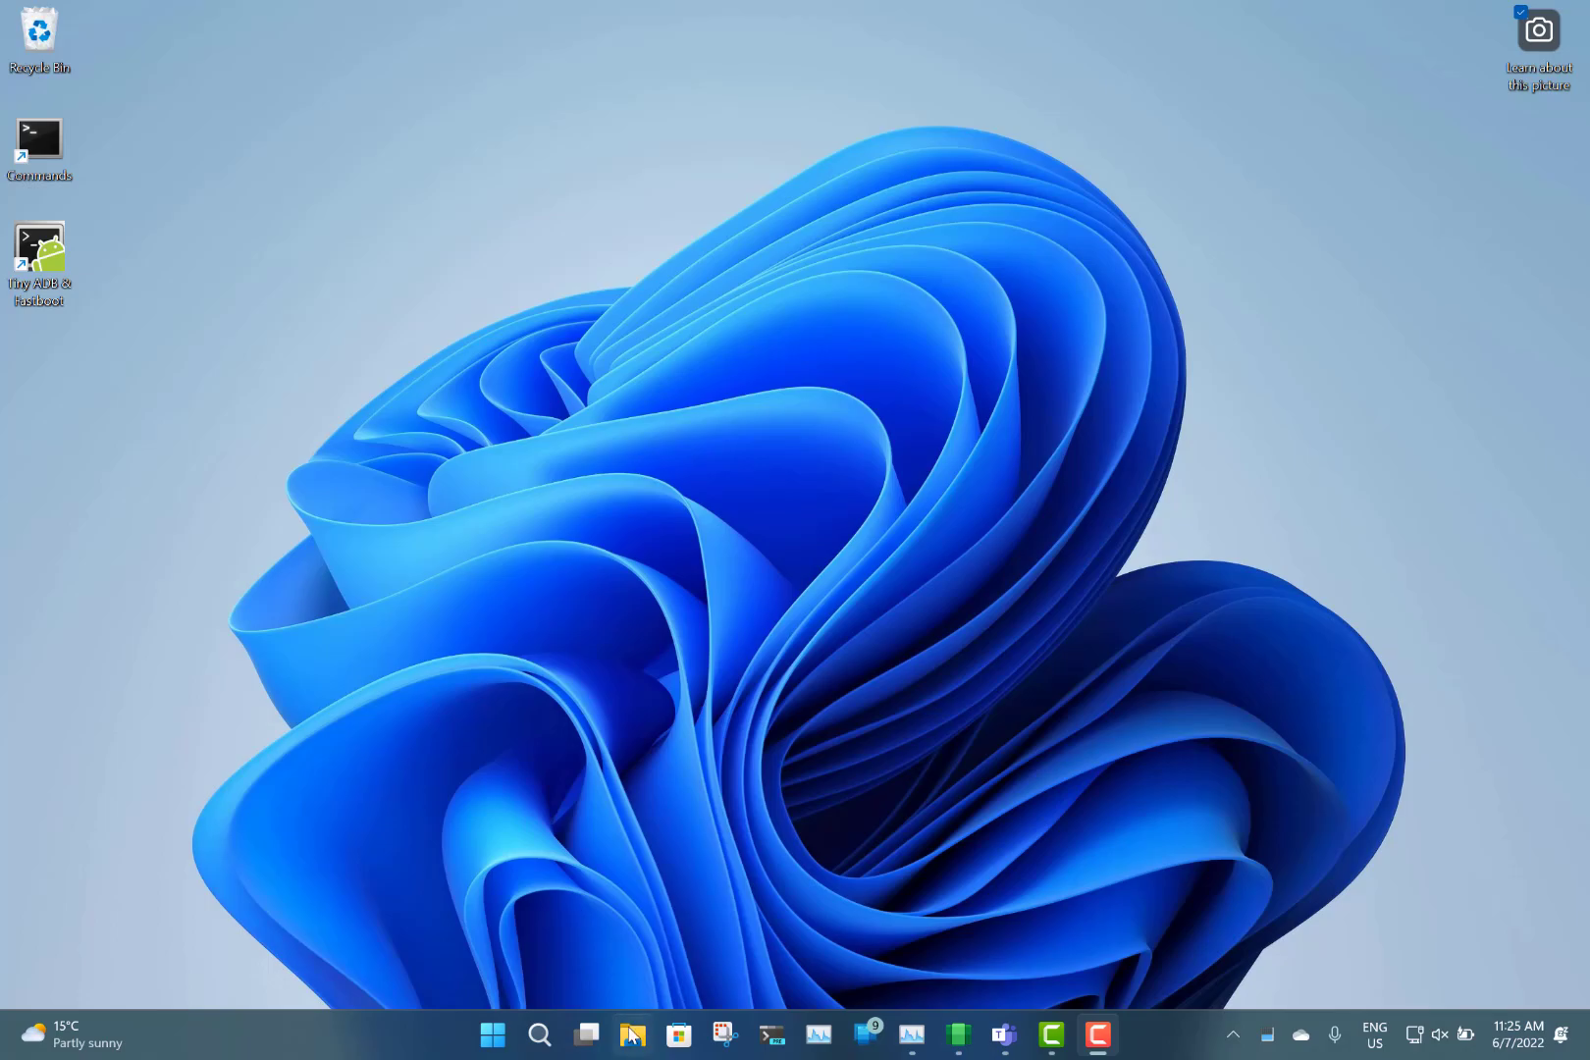
Search the computer for "voice" and launch the Voice access app
click(500, 1050)
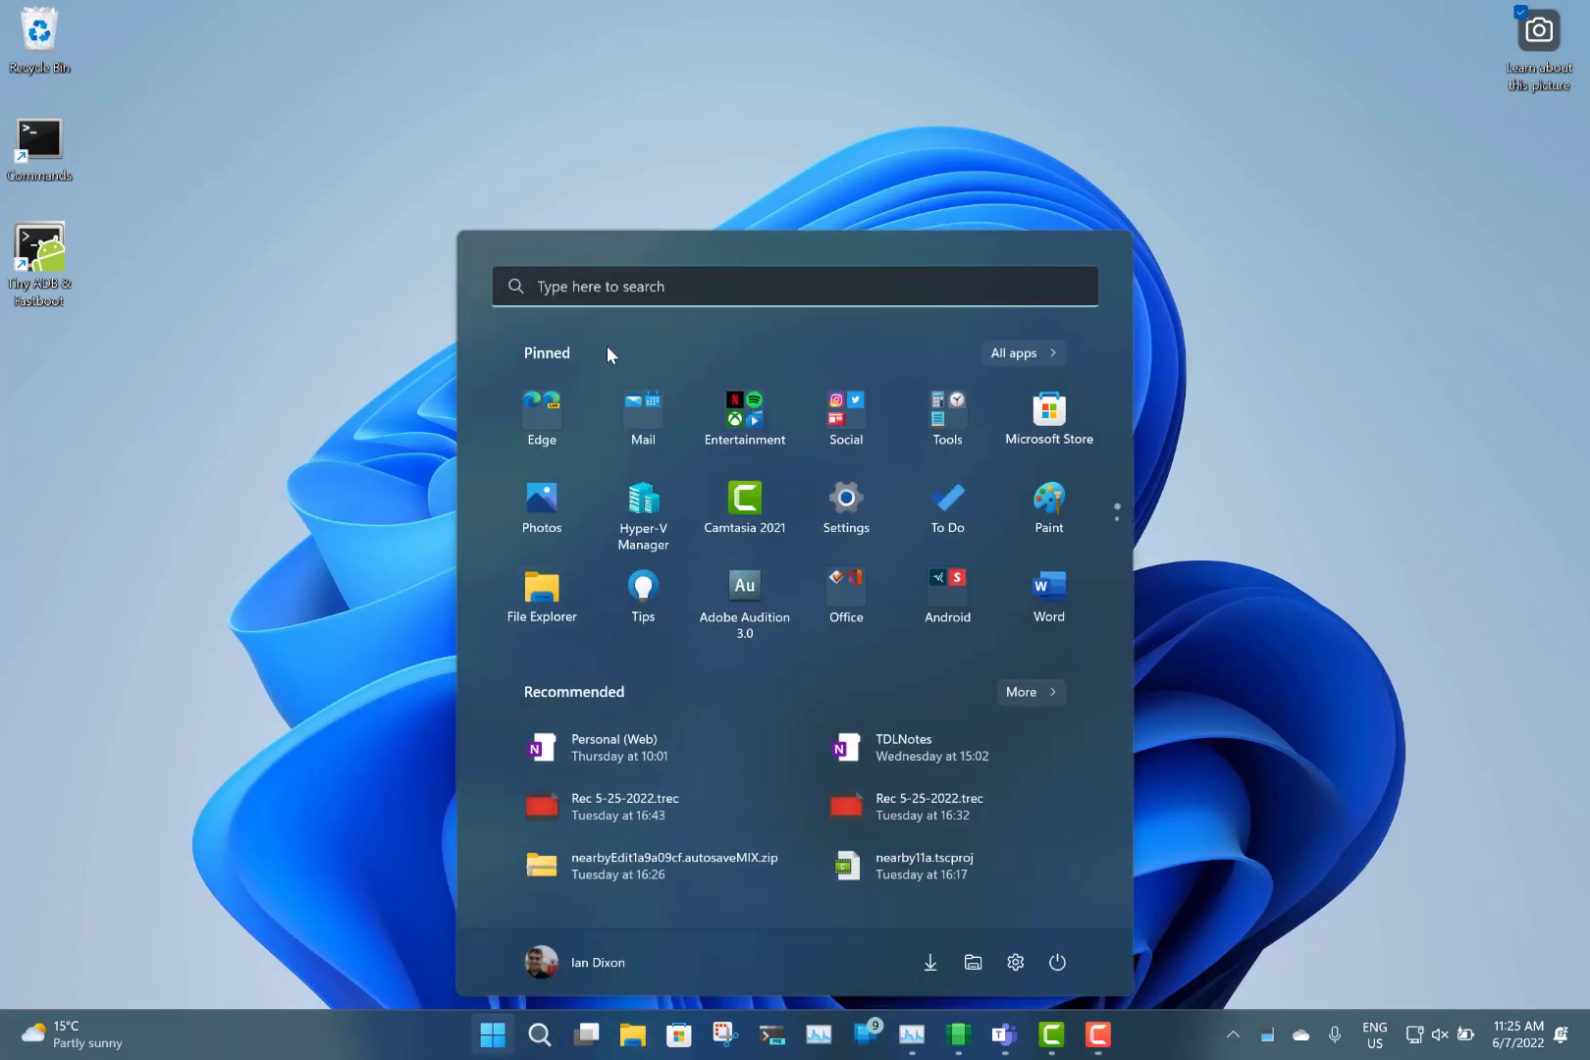
click(641, 291)
text(voice)
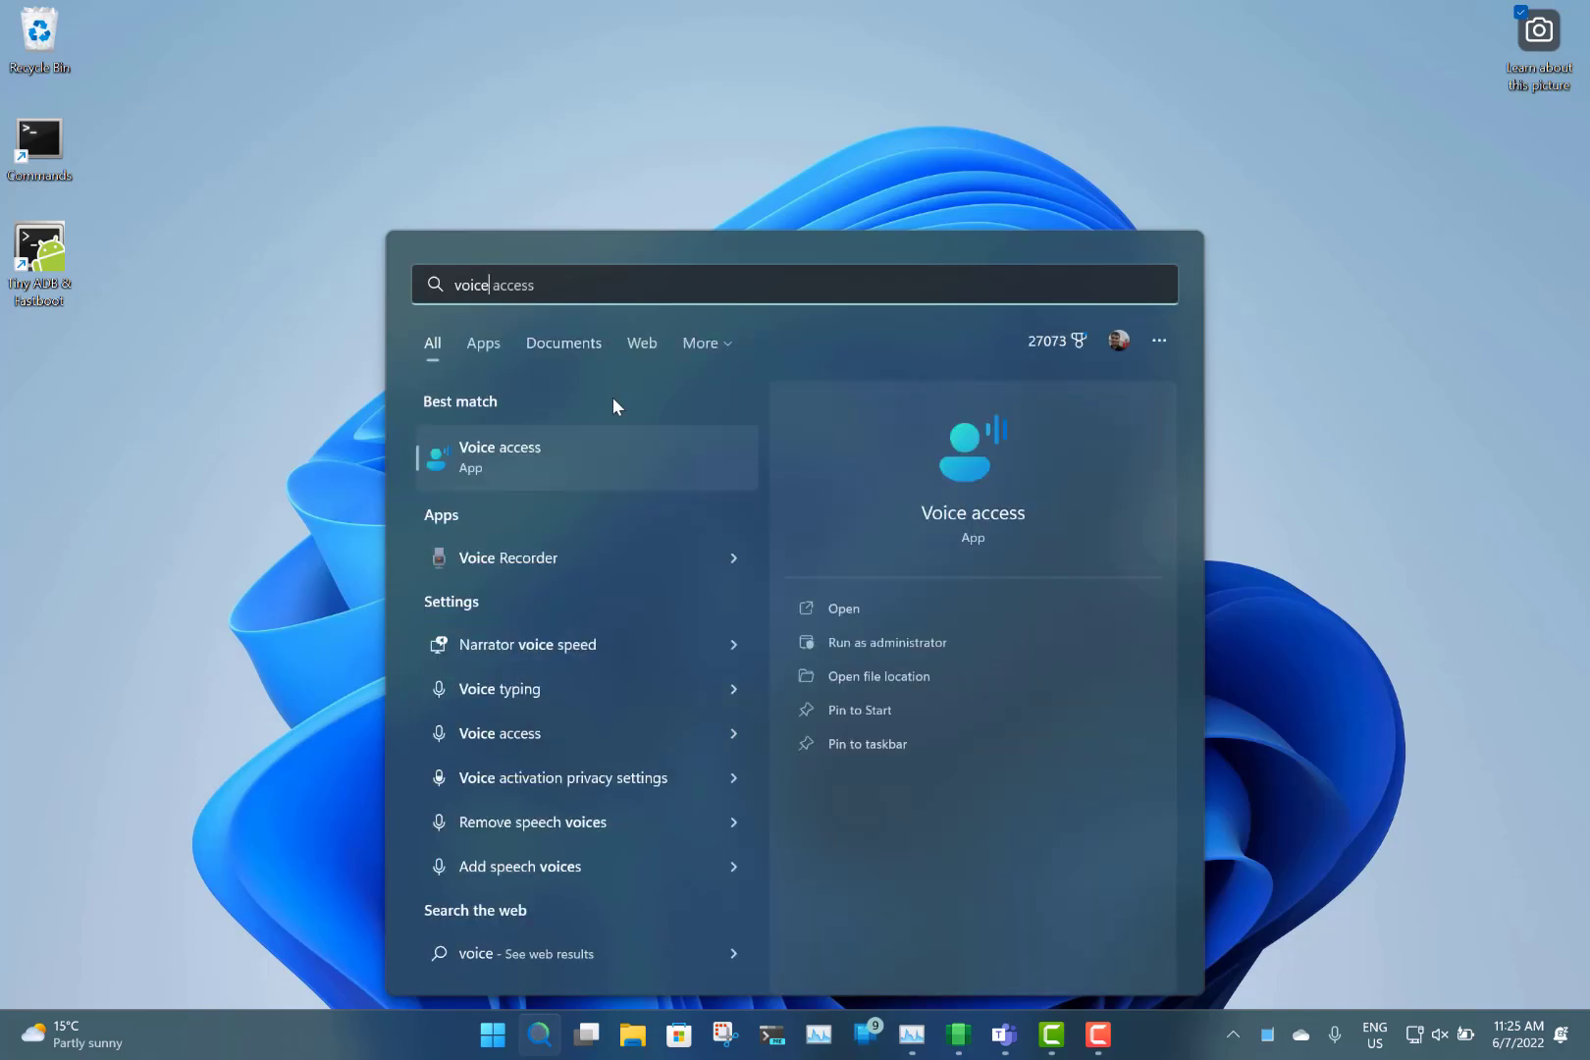
click(546, 451)
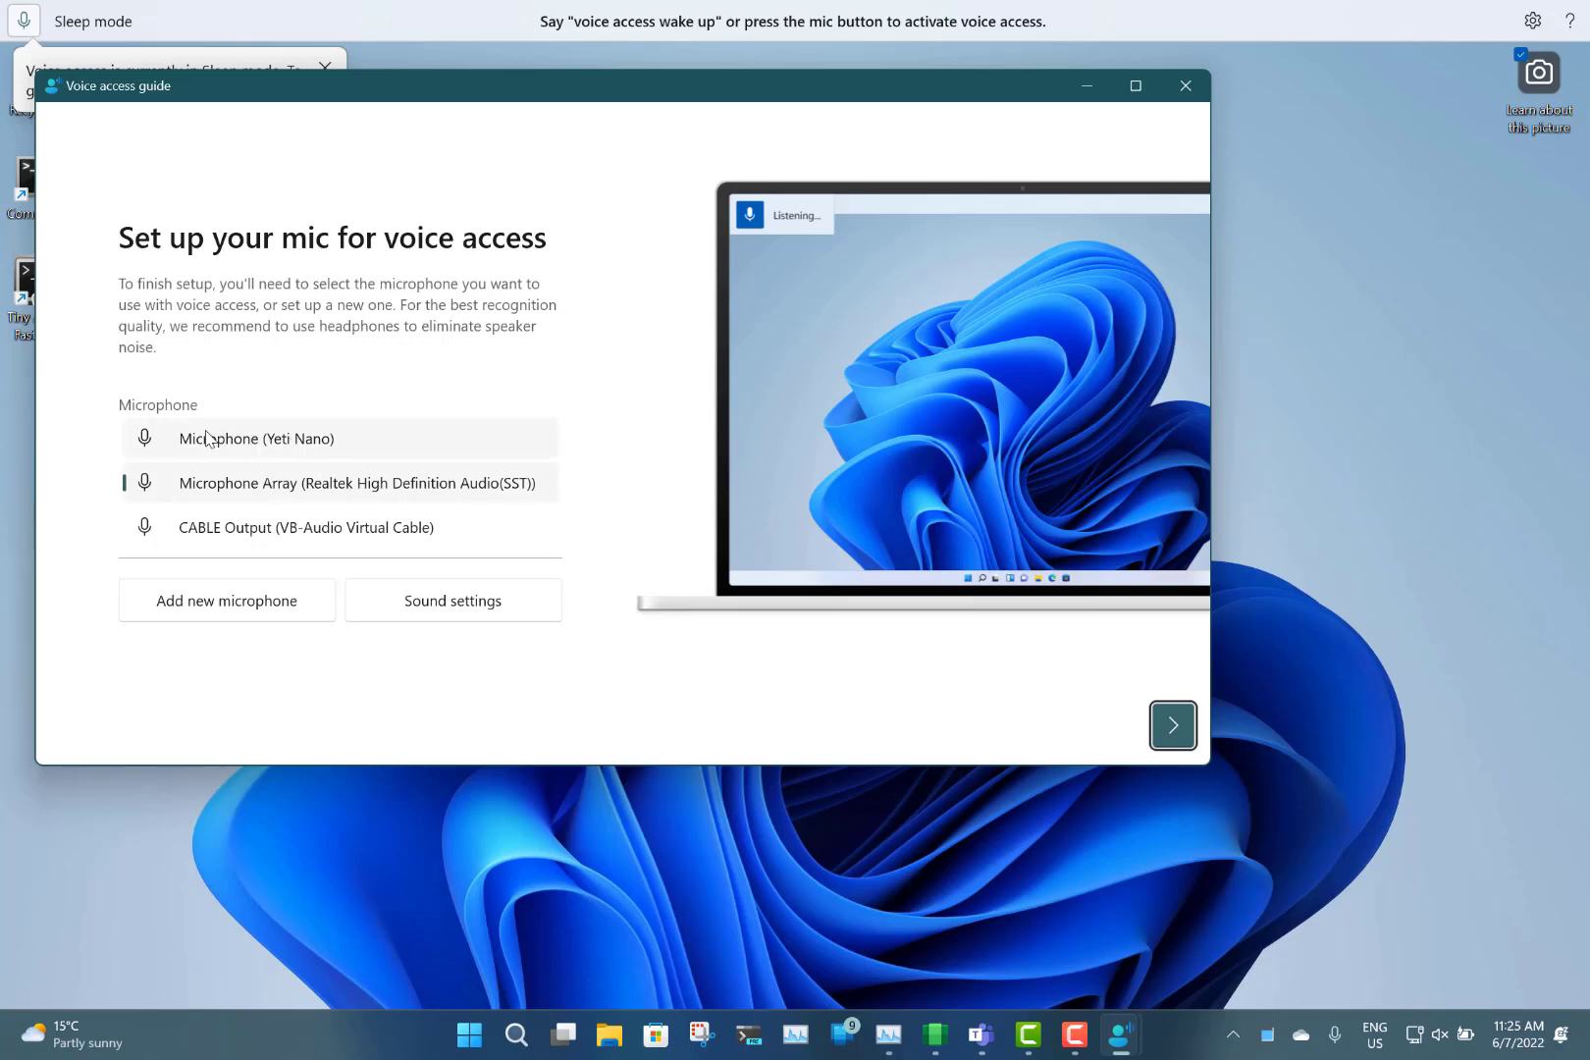
Set Microphone Array (Realtek High Definition Audio(SST)) as the voice access microphone and start the guide
click(314, 485)
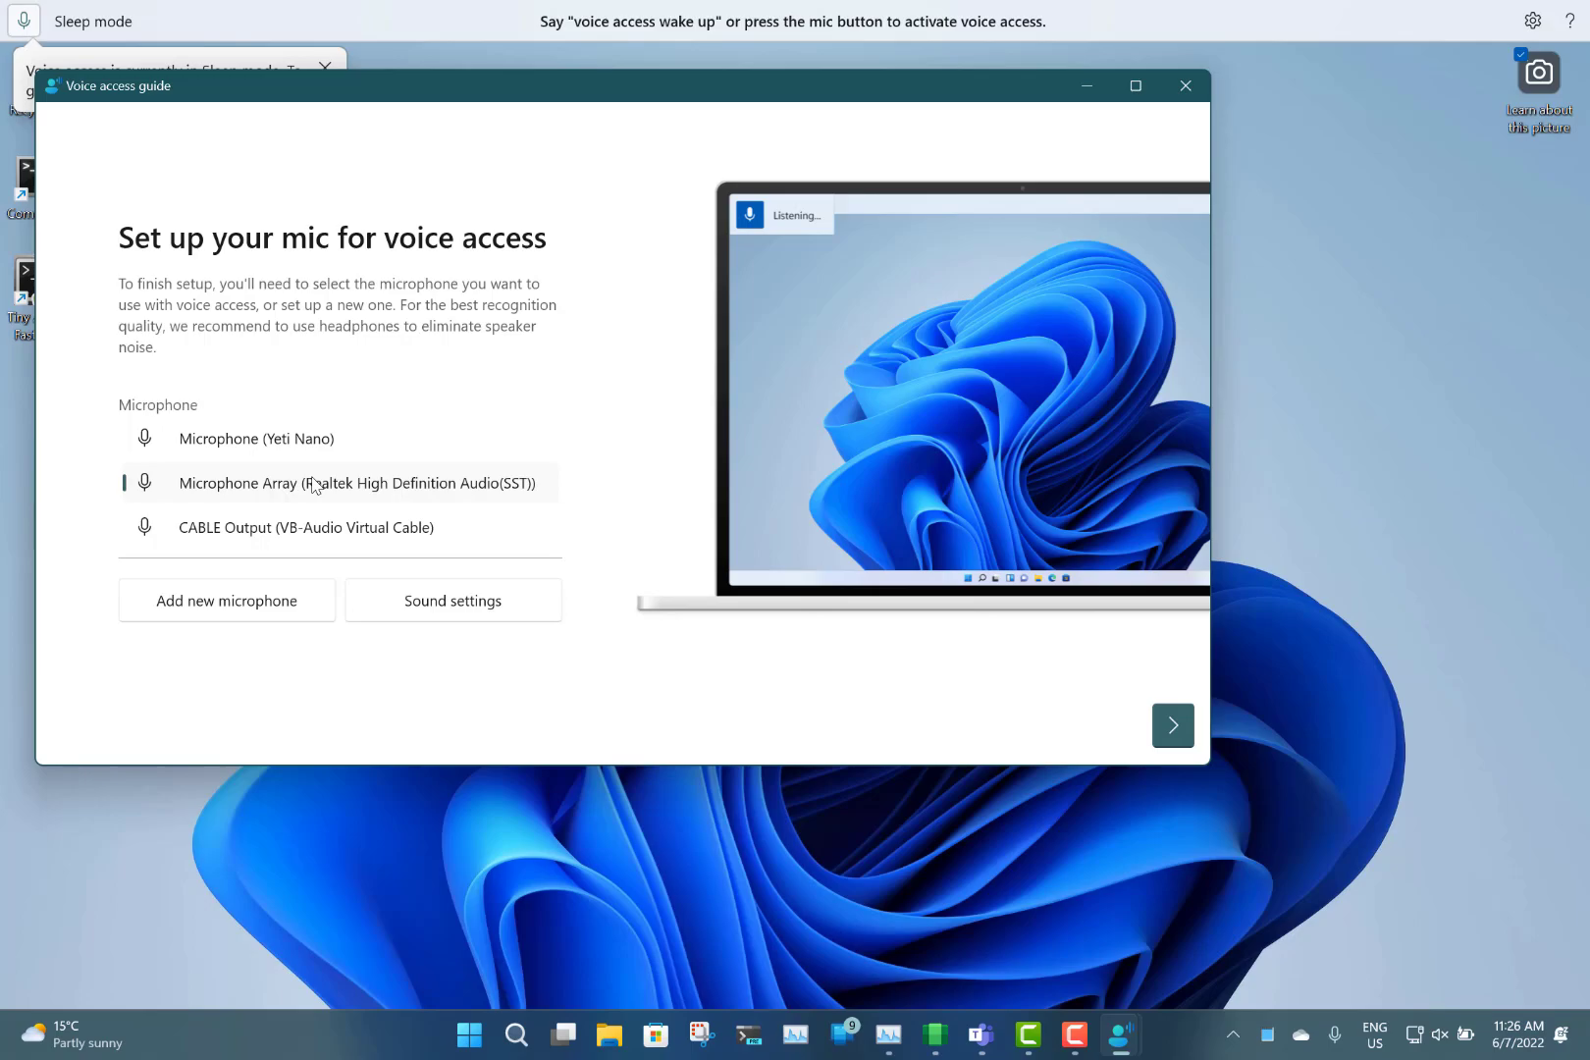
click(1170, 727)
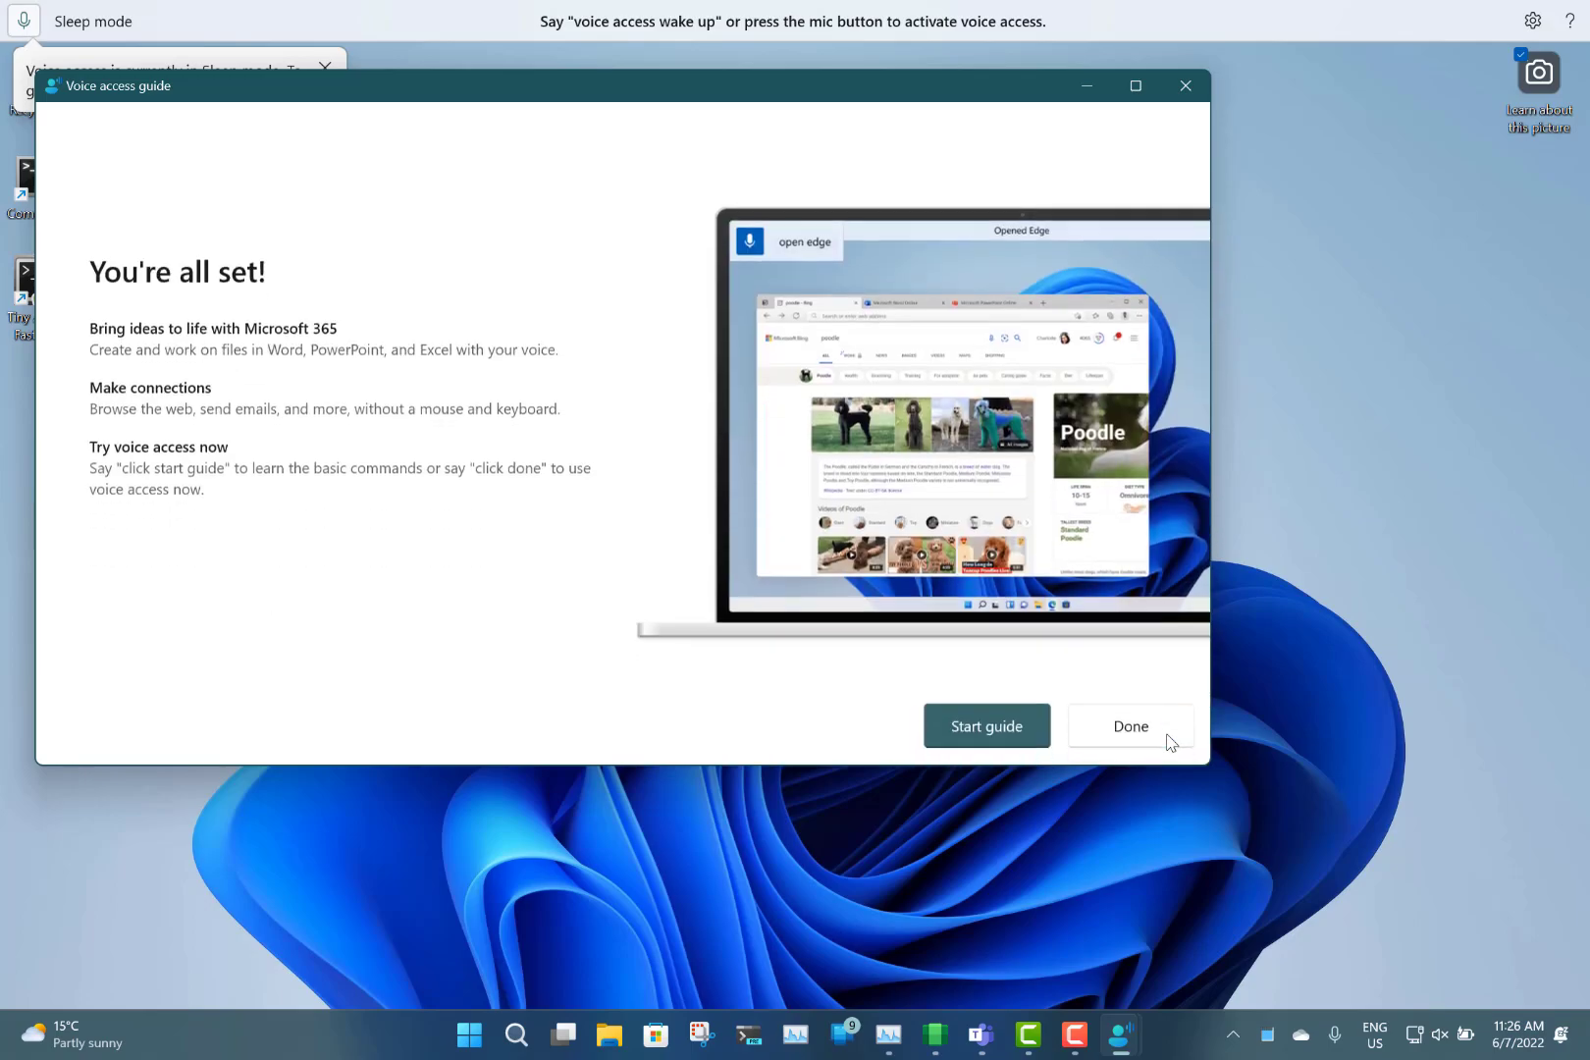
click(995, 720)
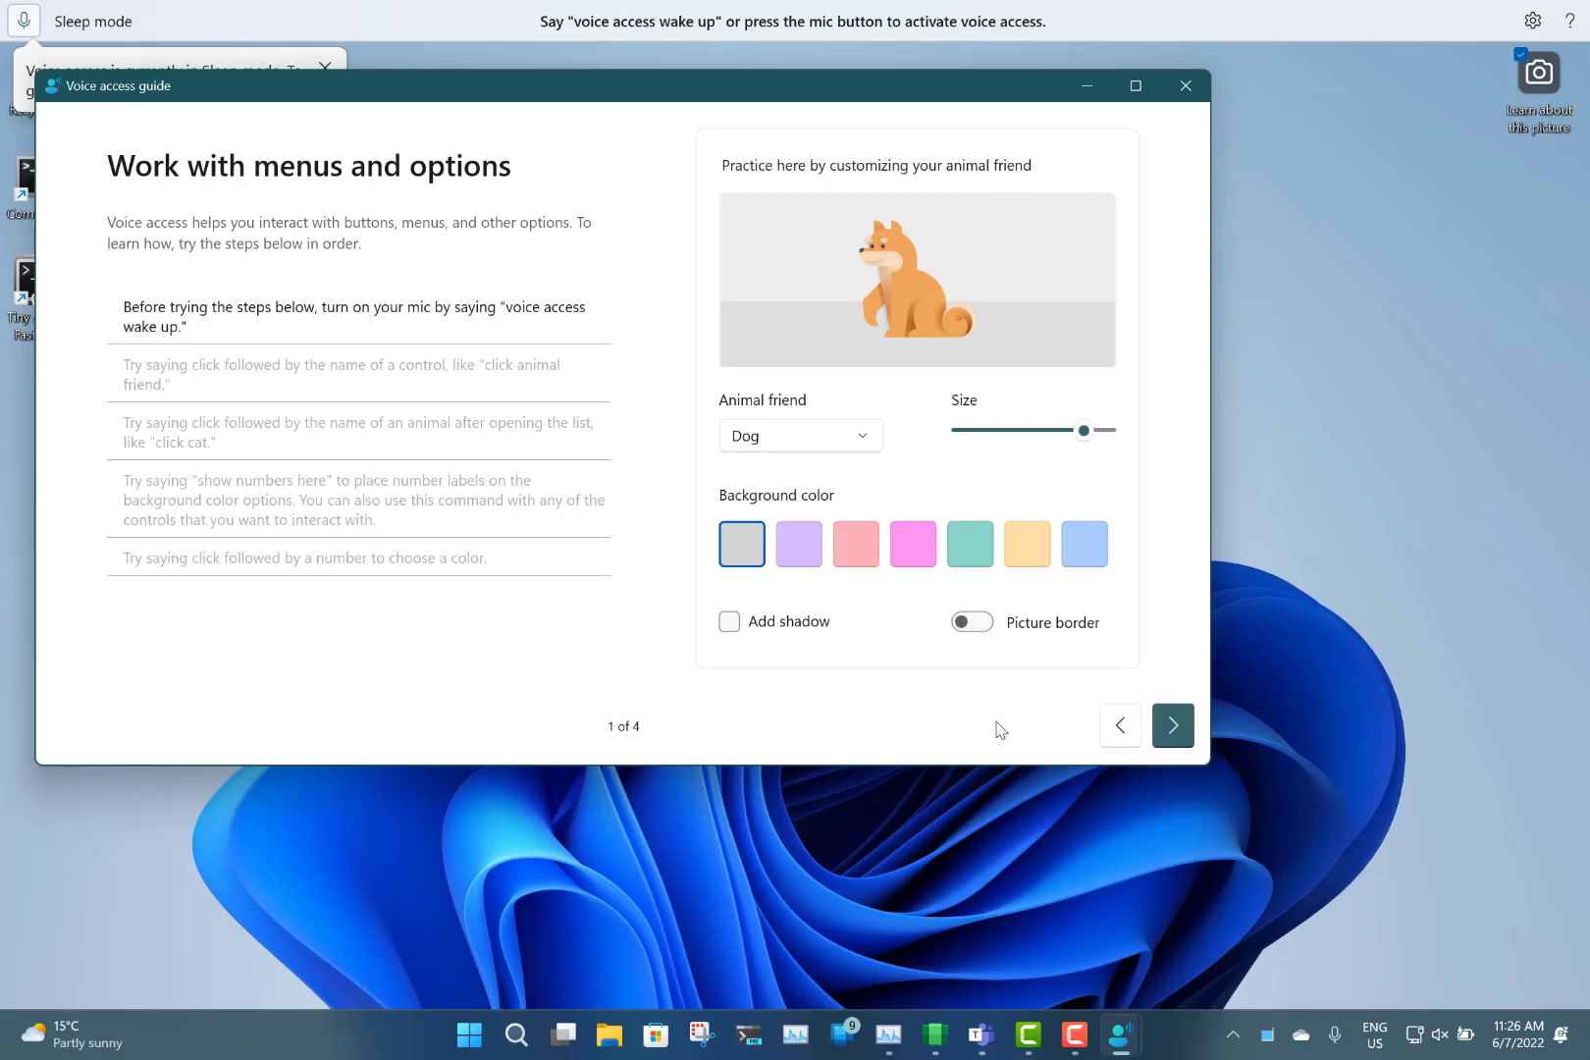
Wake voice access and change the animal friend to Cat in the practice area
click(28, 33)
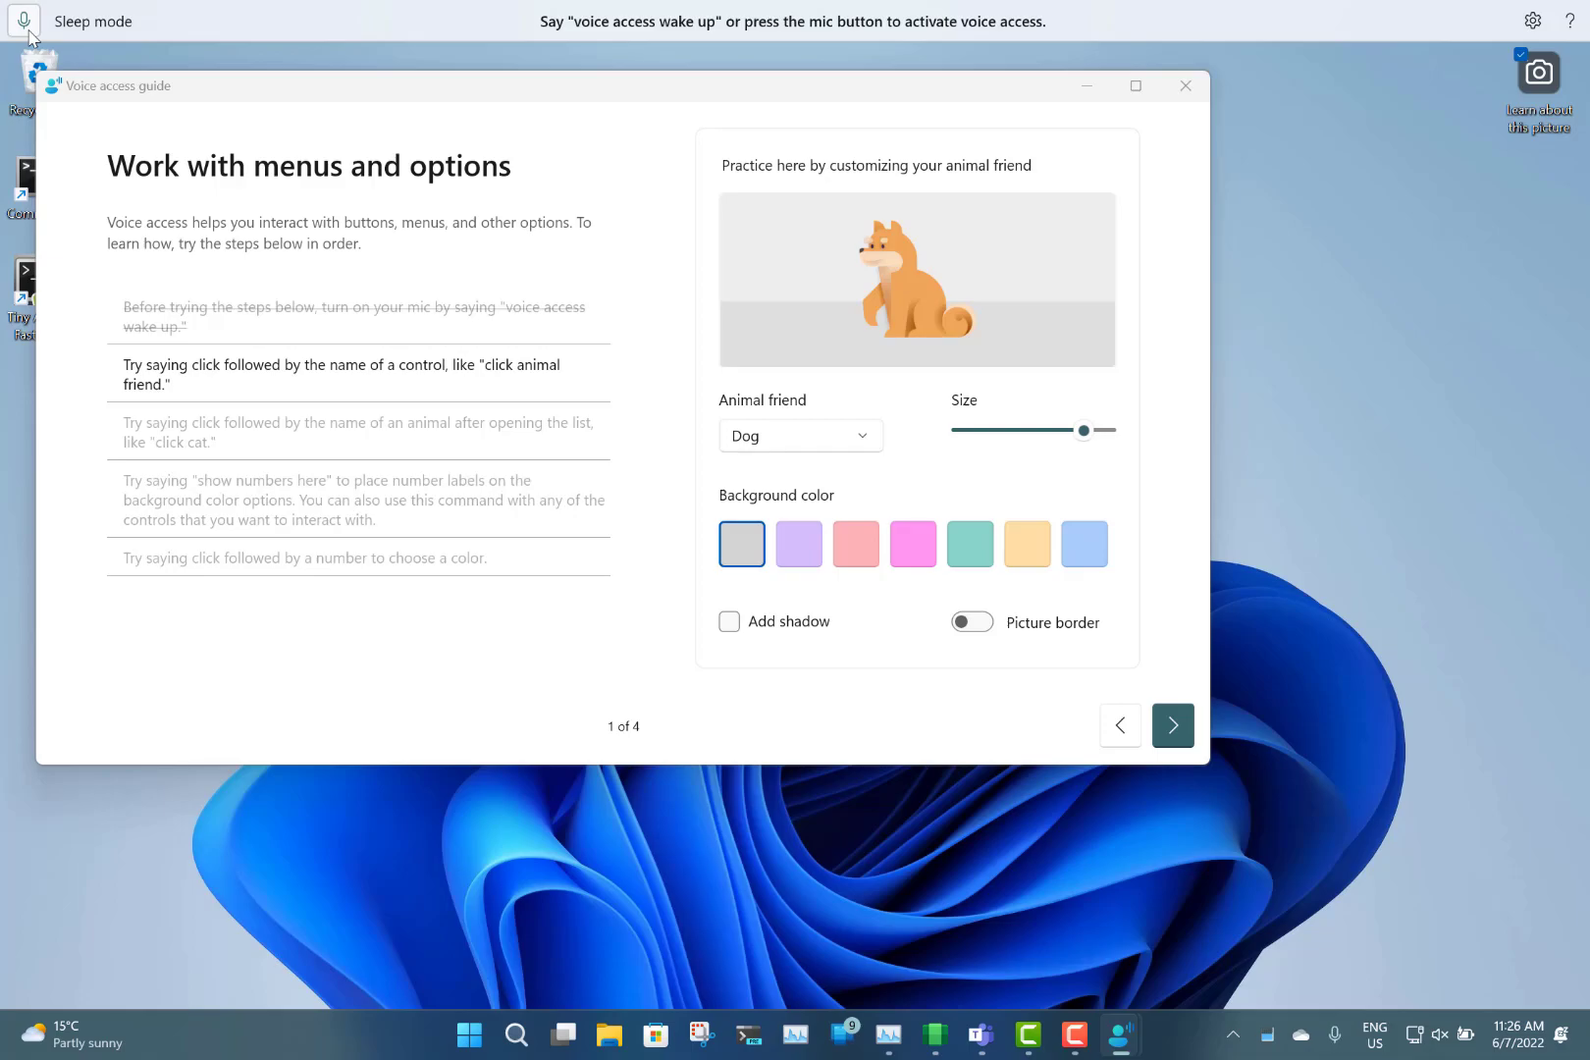
click(26, 29)
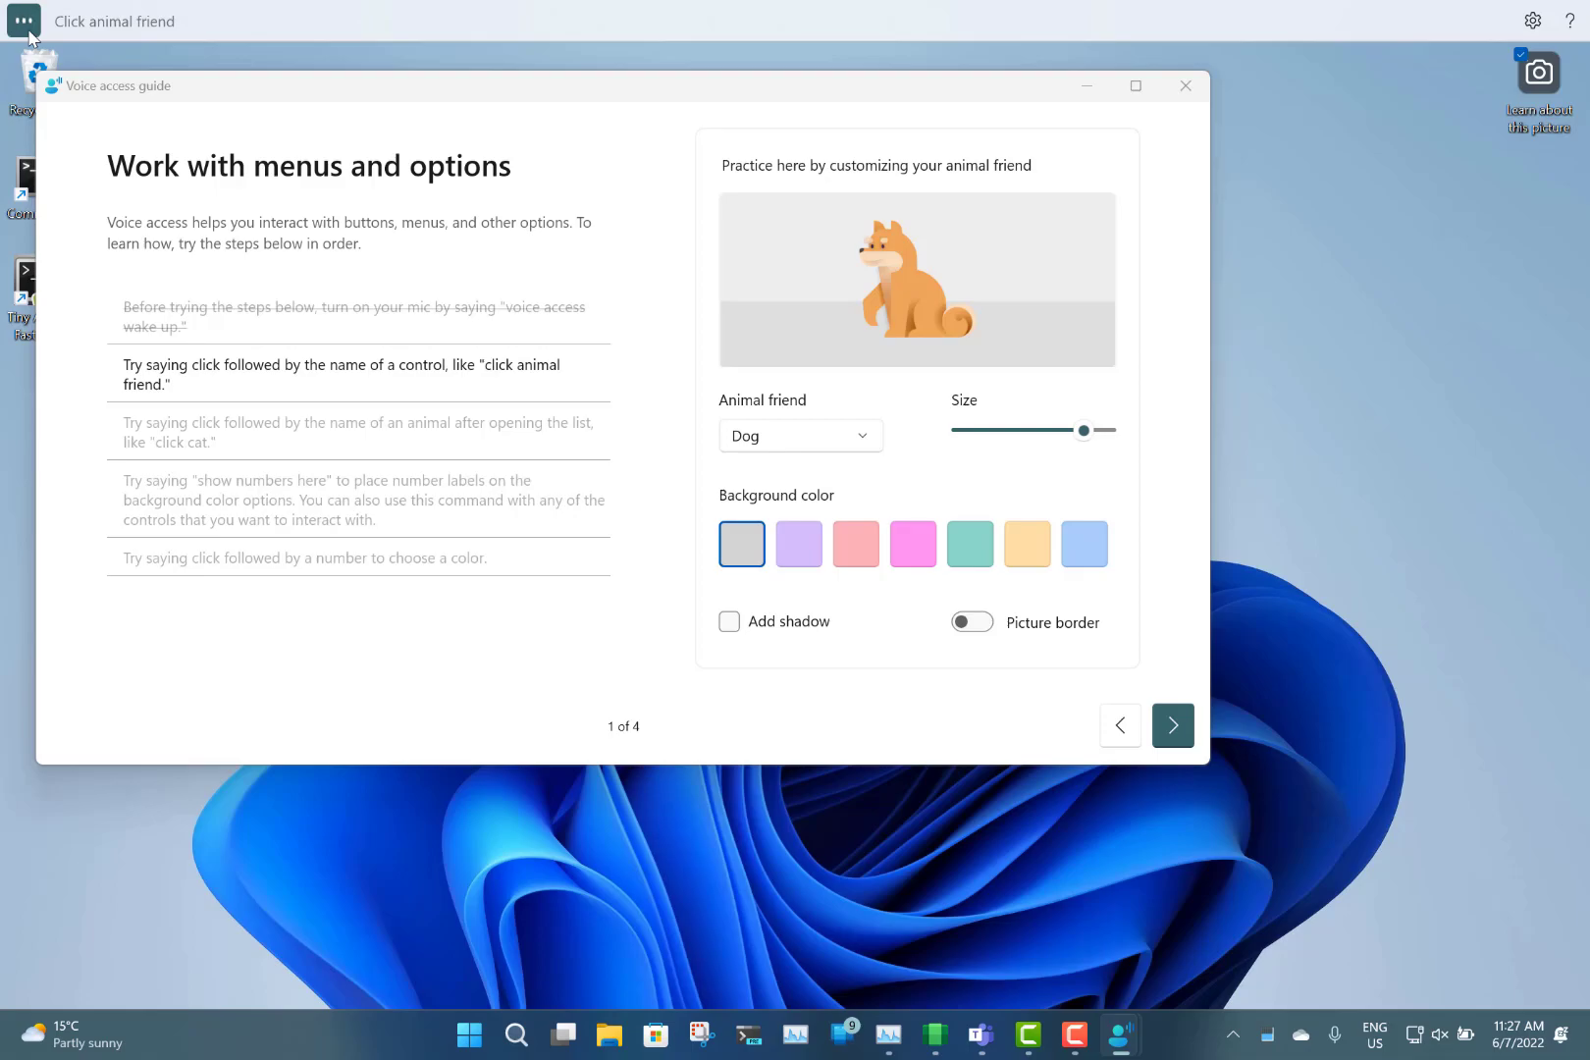
click(802, 430)
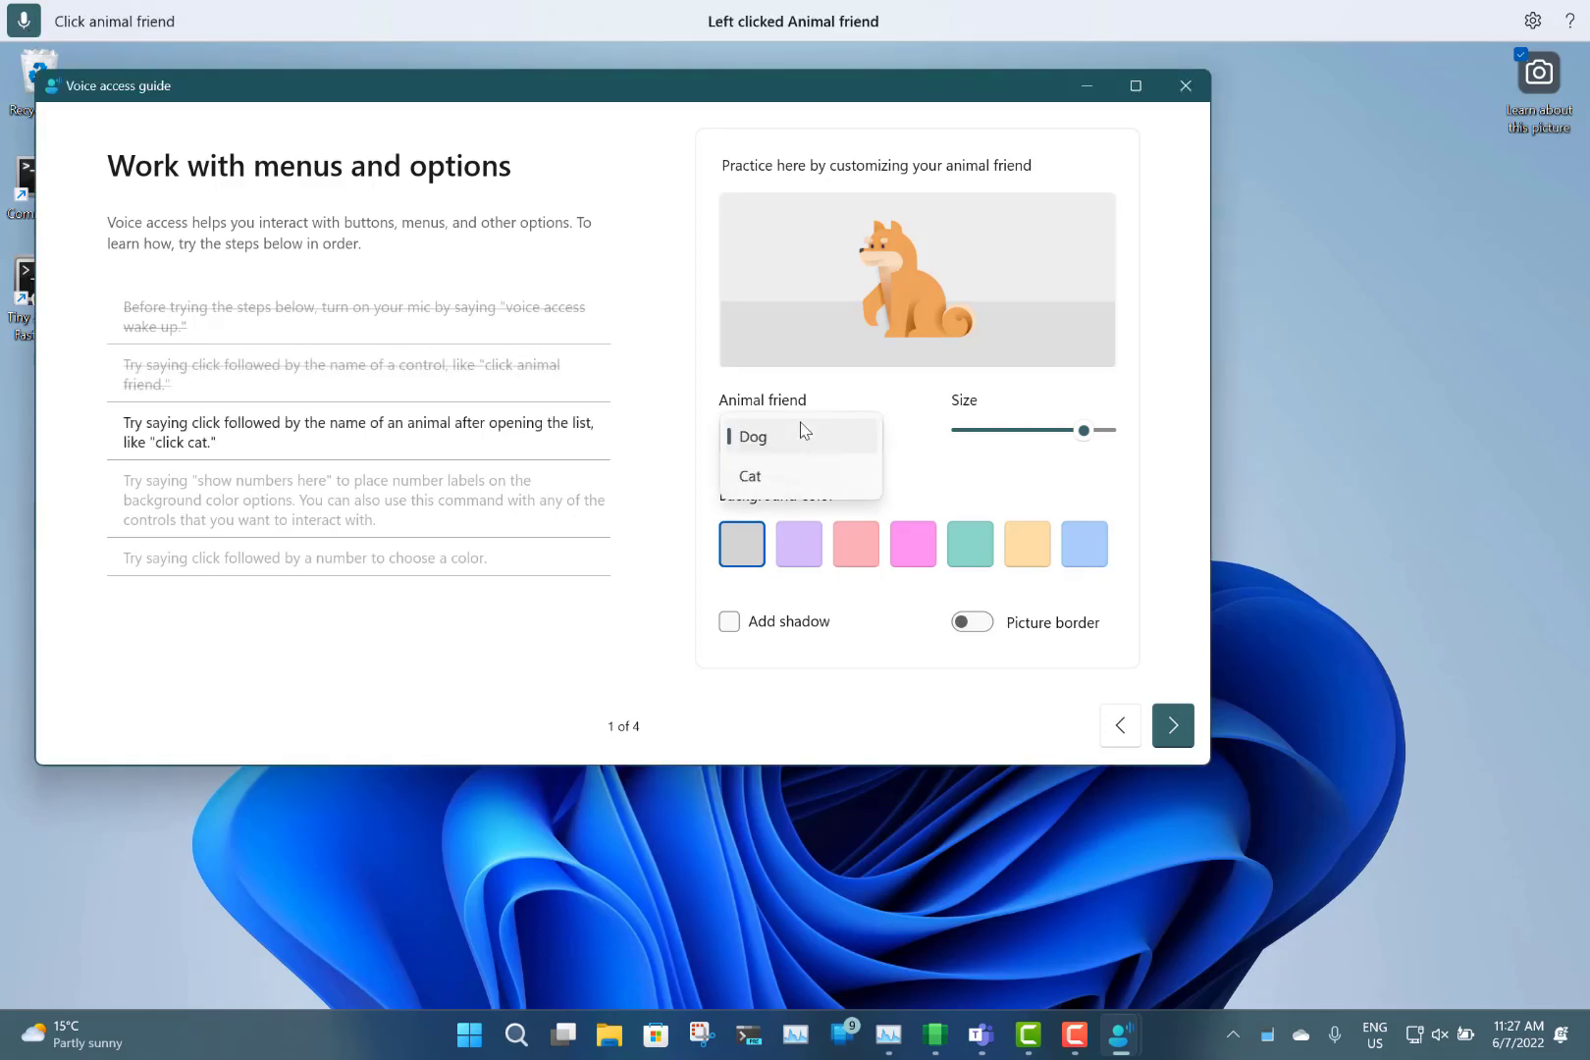
click(801, 476)
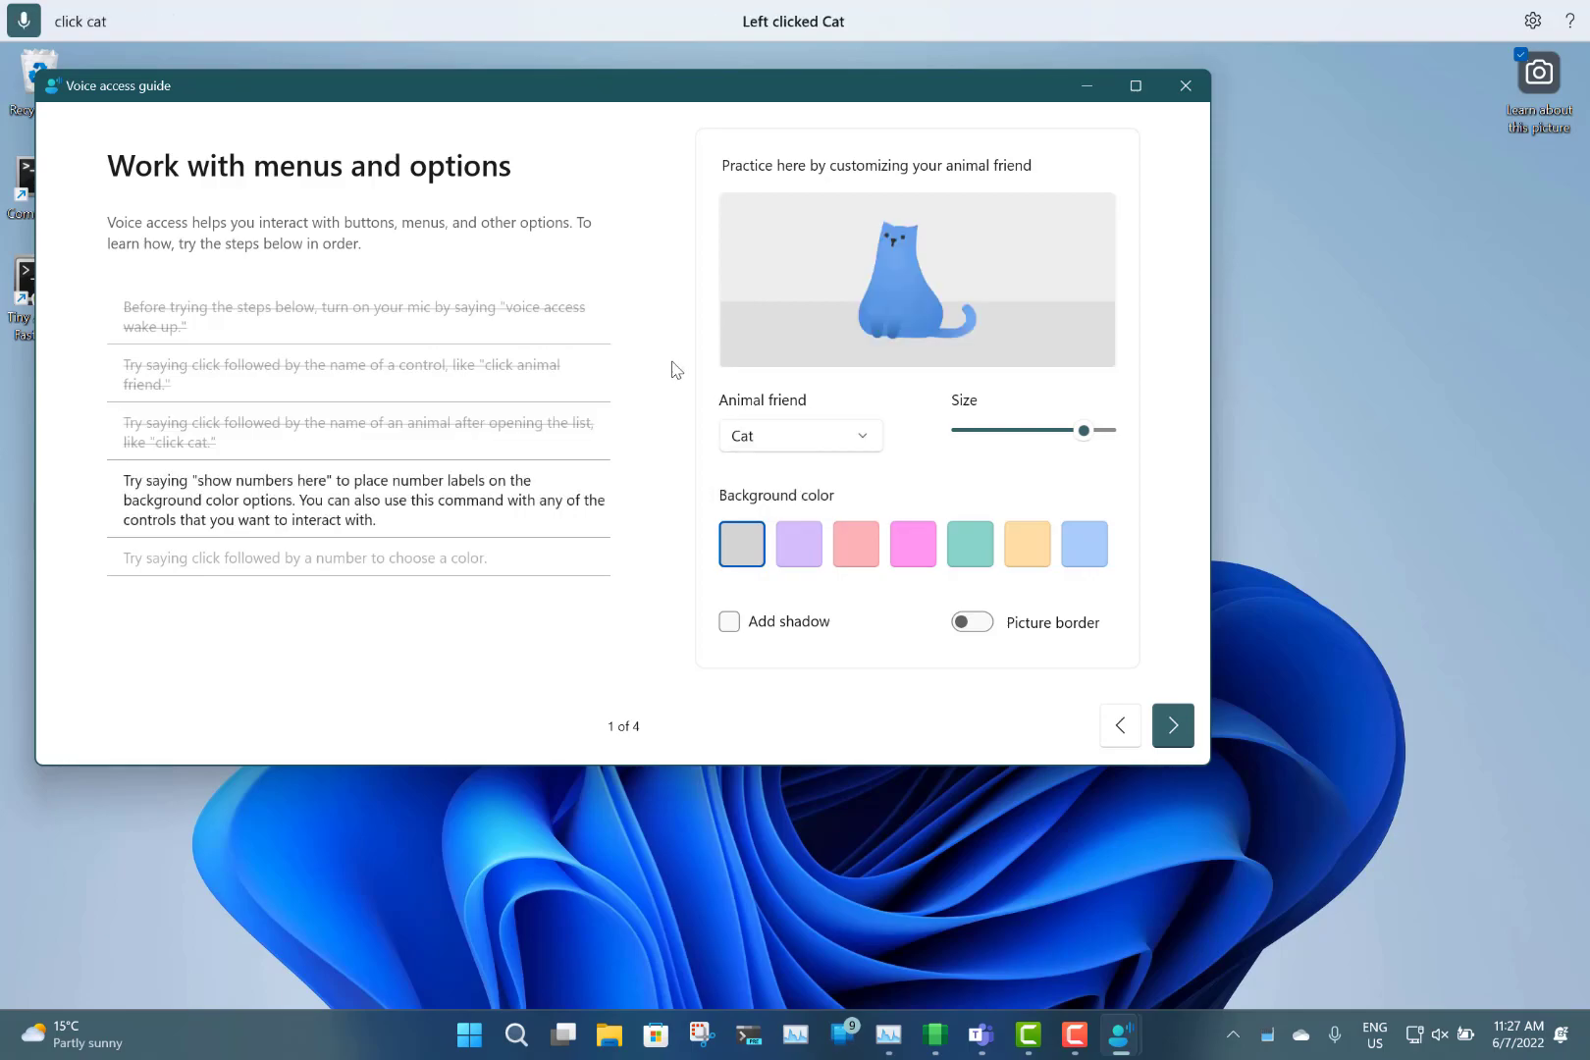
Show the number labels over the practice controls and switch the animal friend to Dog
click(26, 33)
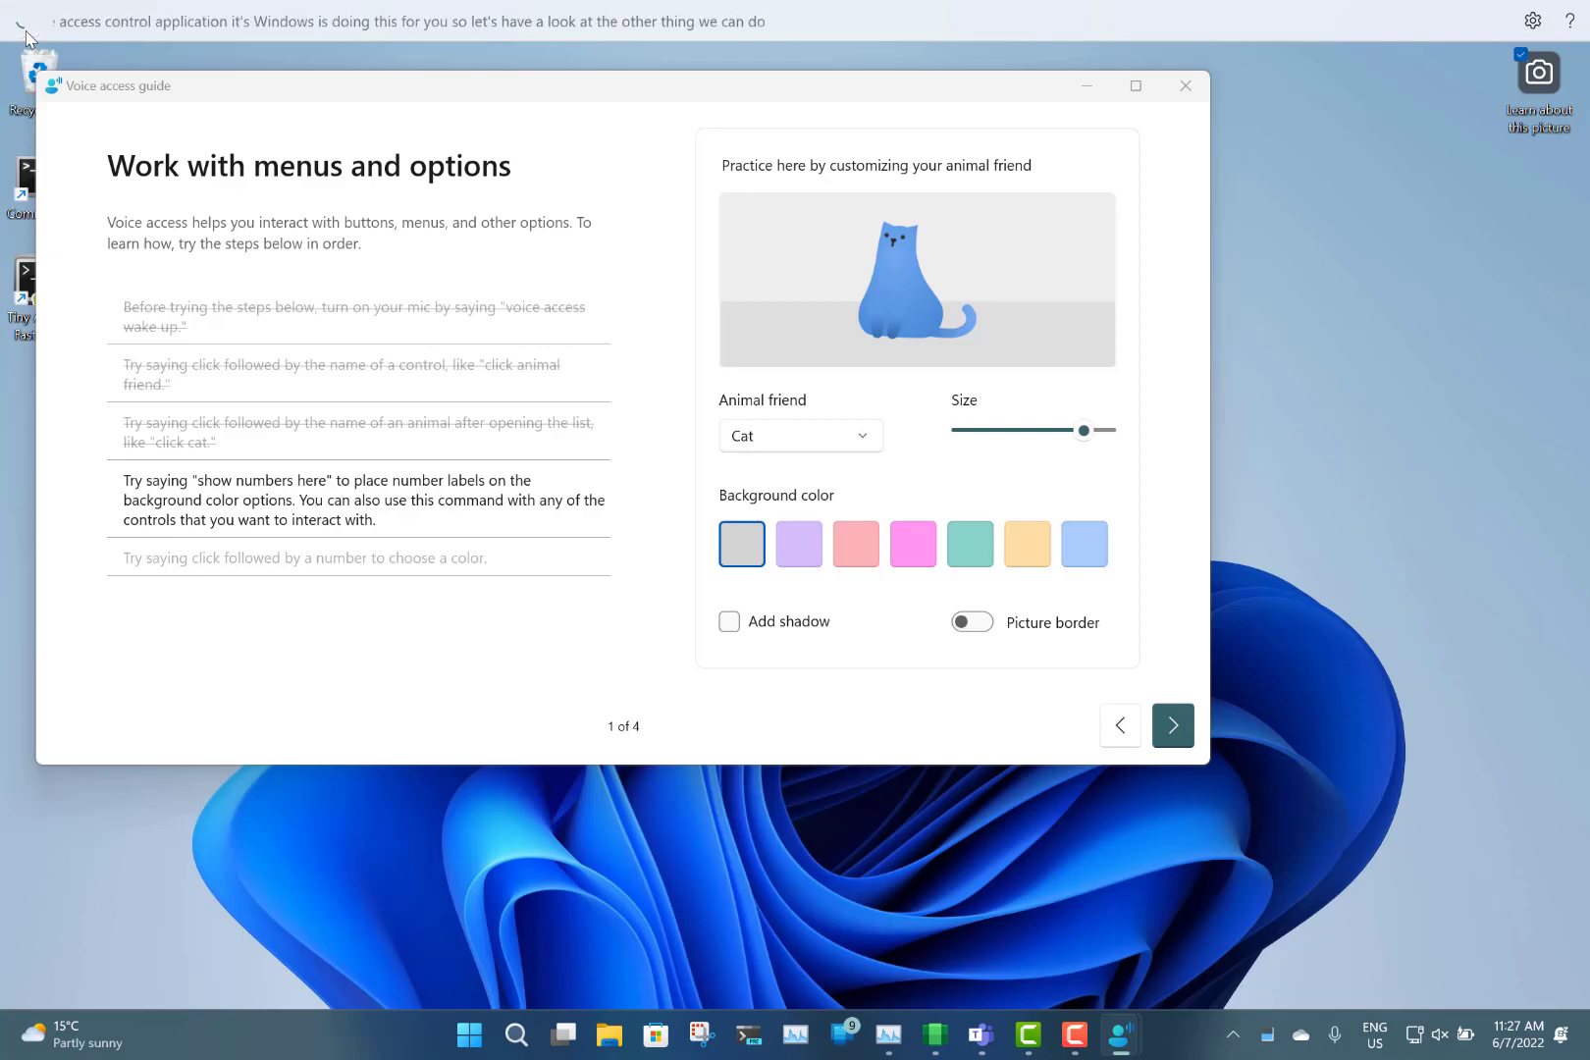
click(26, 32)
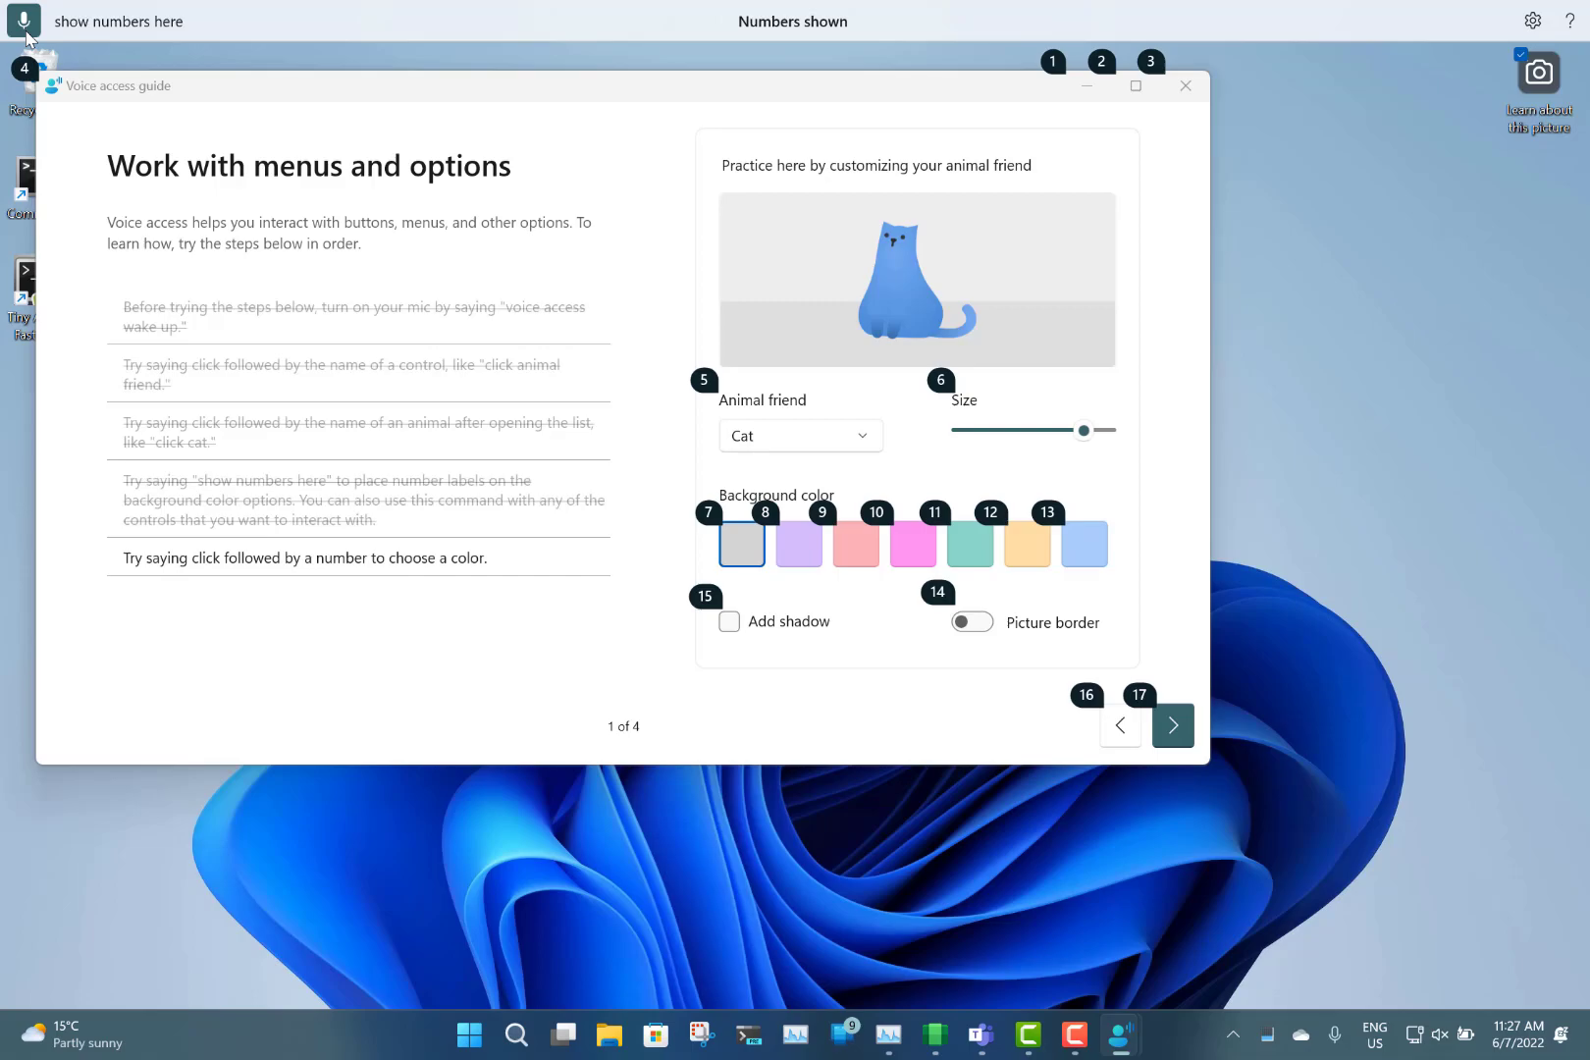
click(801, 432)
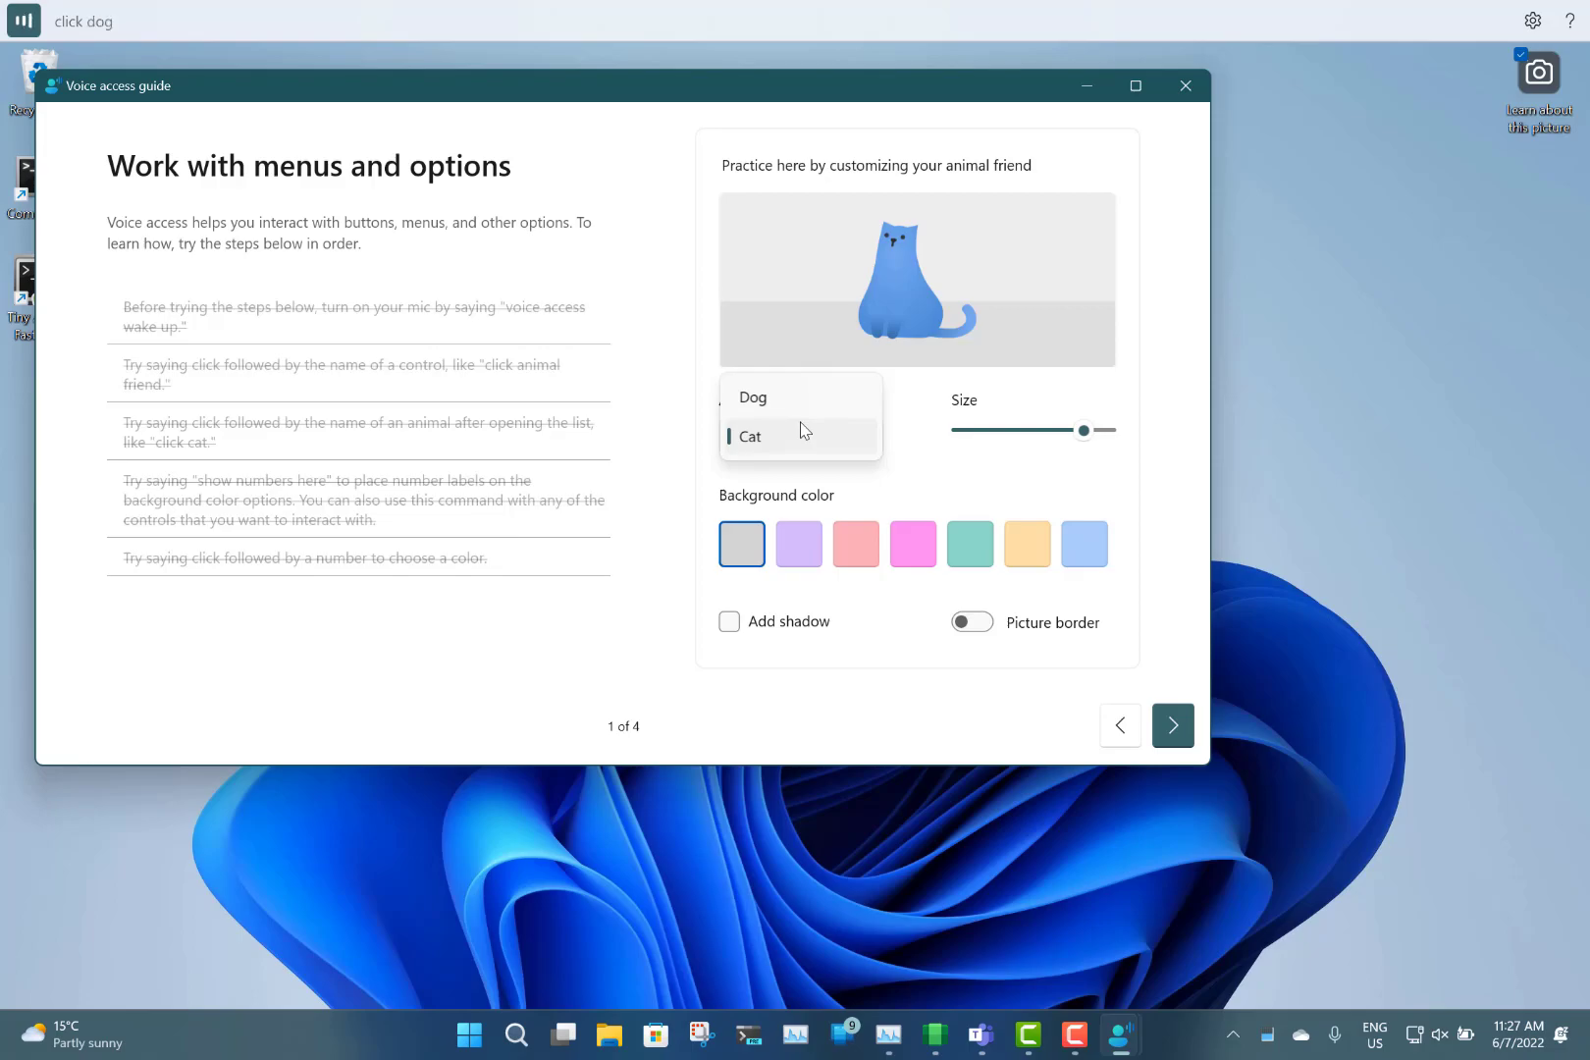
click(801, 398)
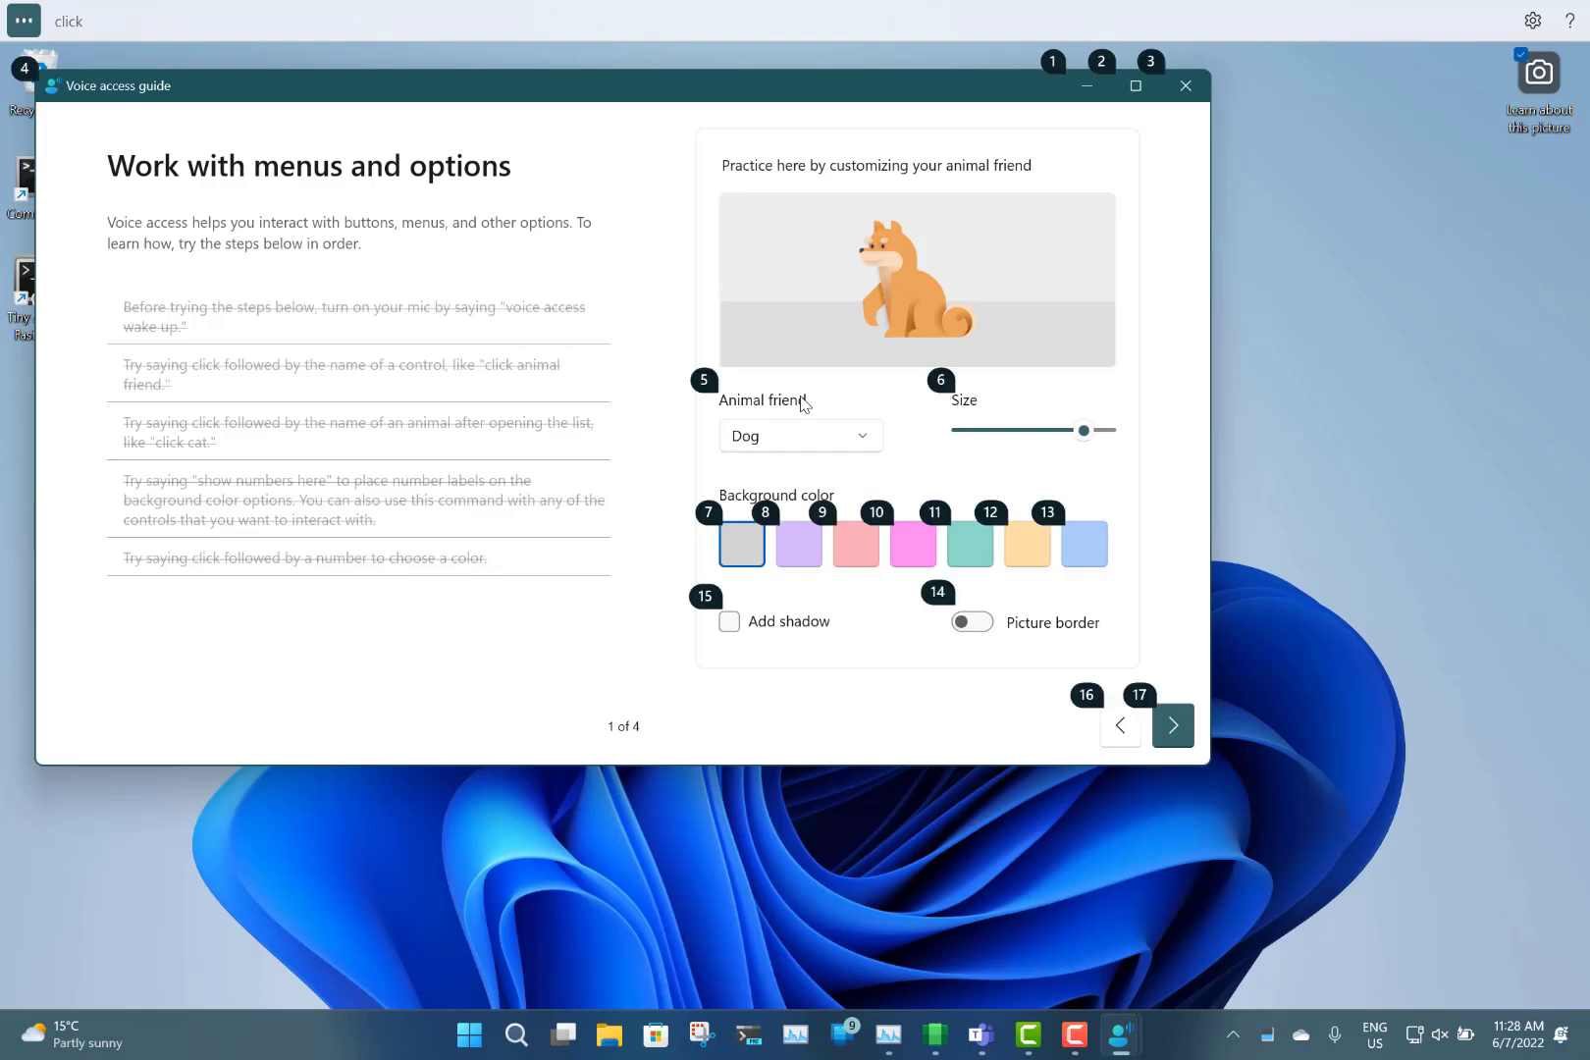
Give the practice picture a purple background and a picture border, putting voice access to sleep when done
click(800, 551)
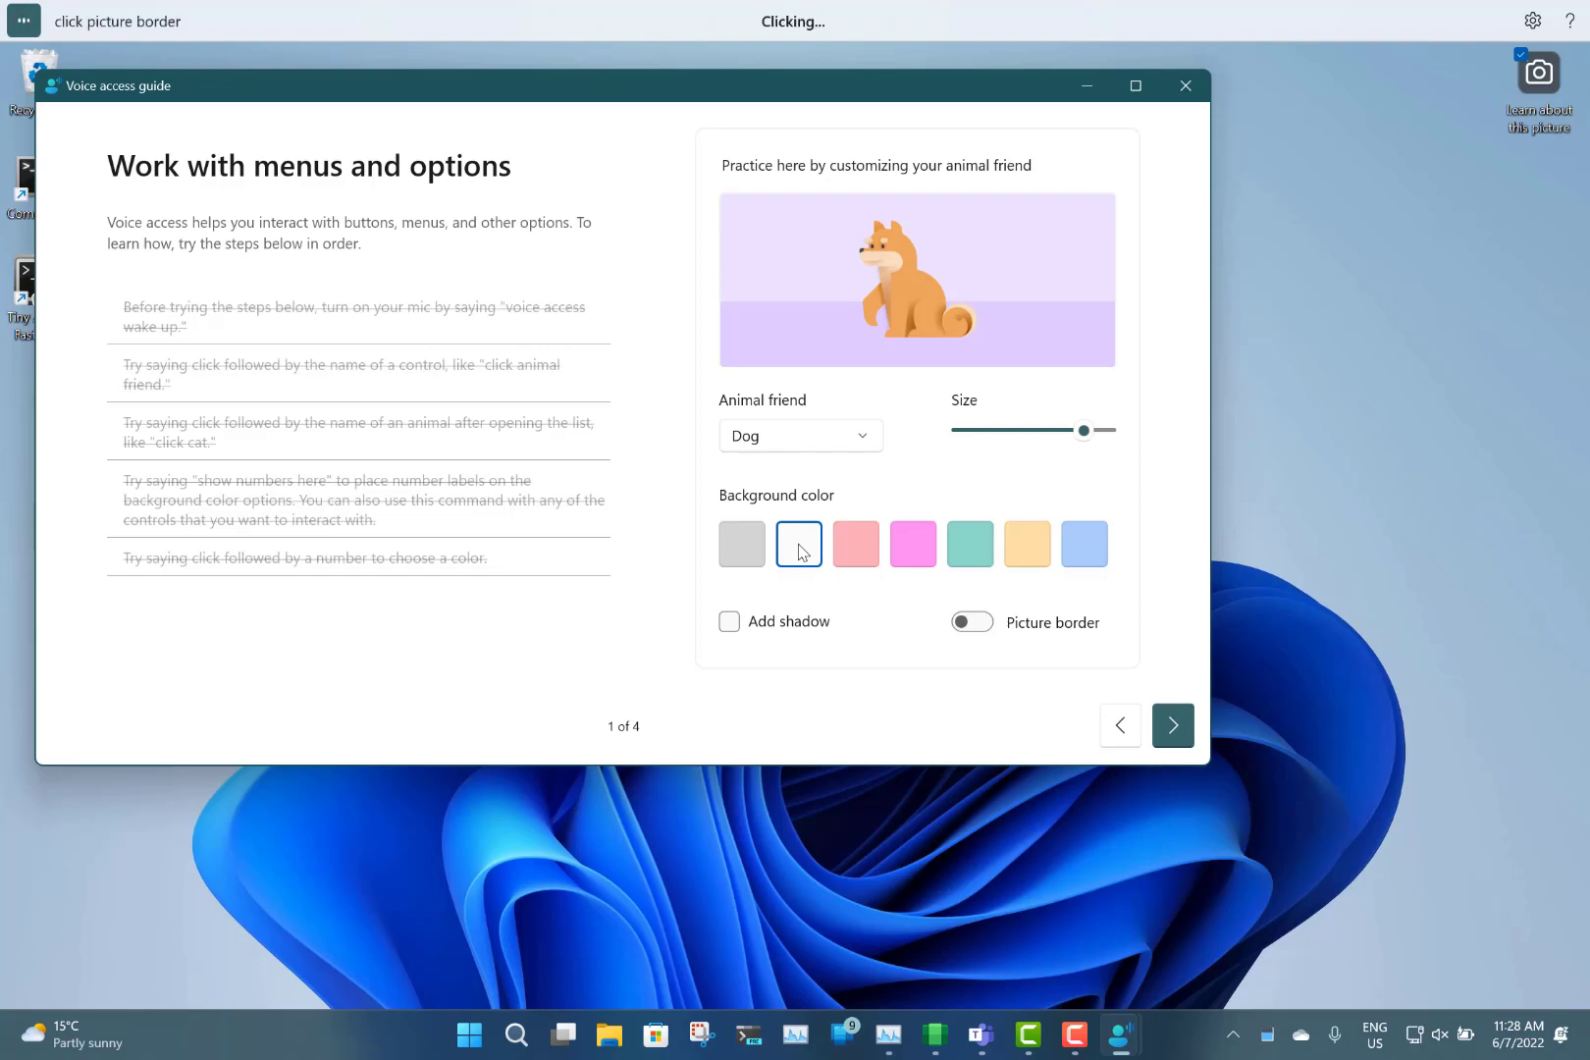
click(1027, 628)
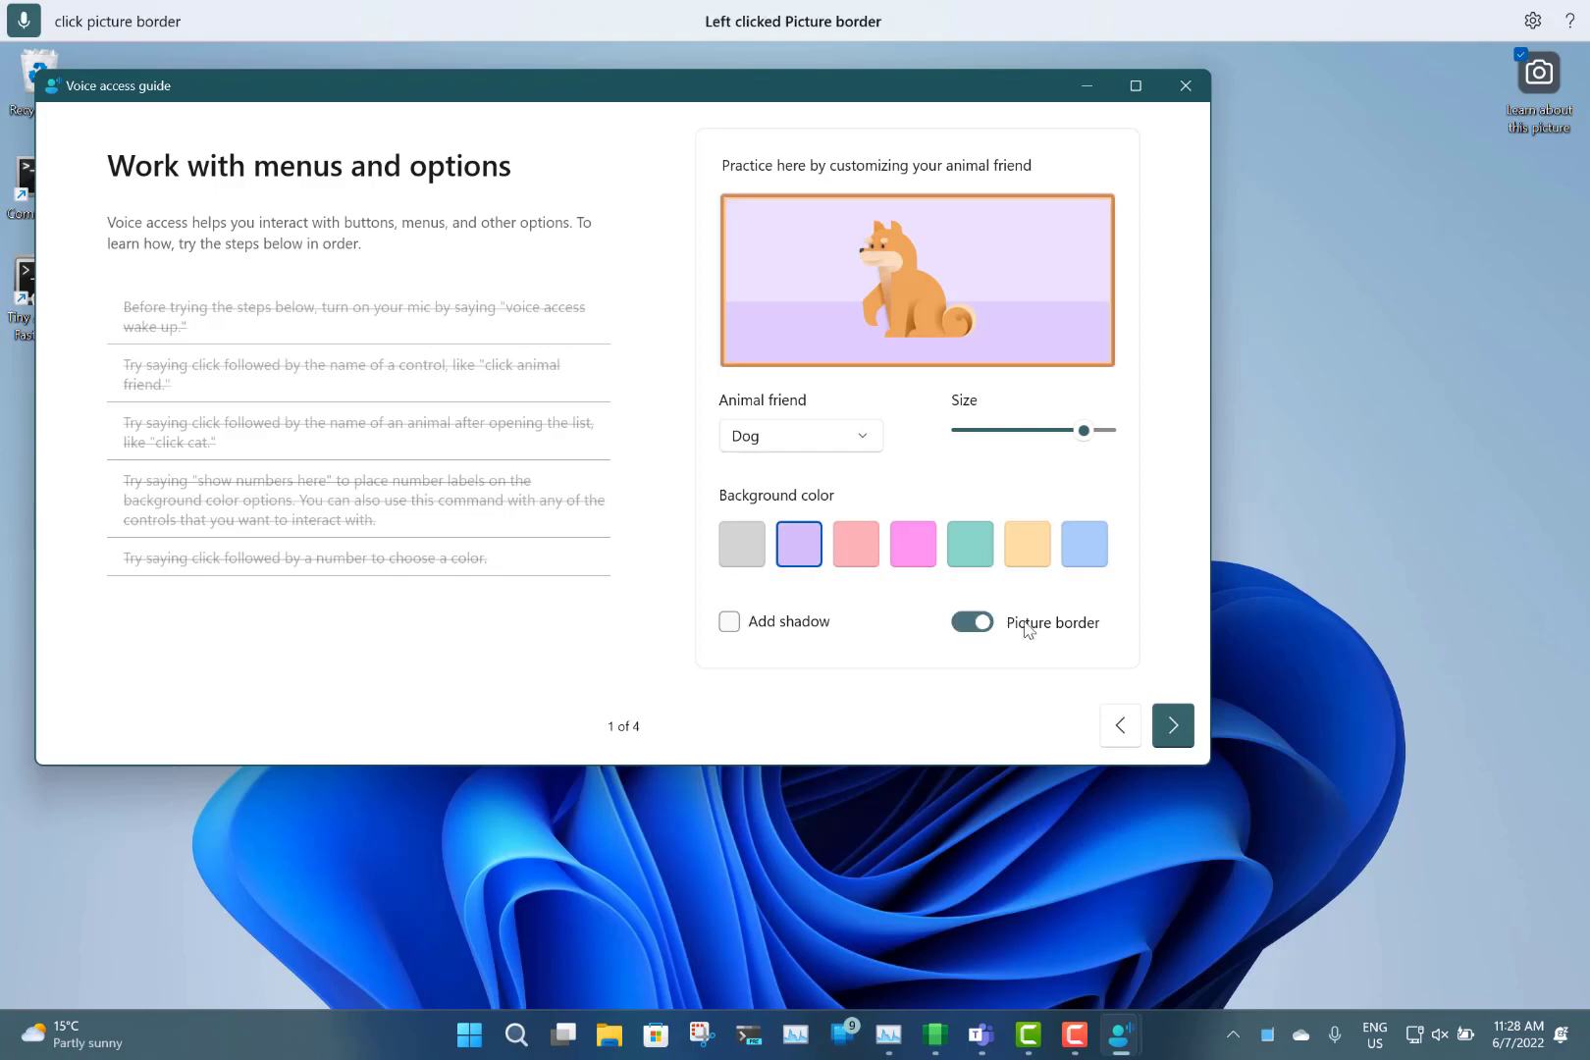
click(20, 27)
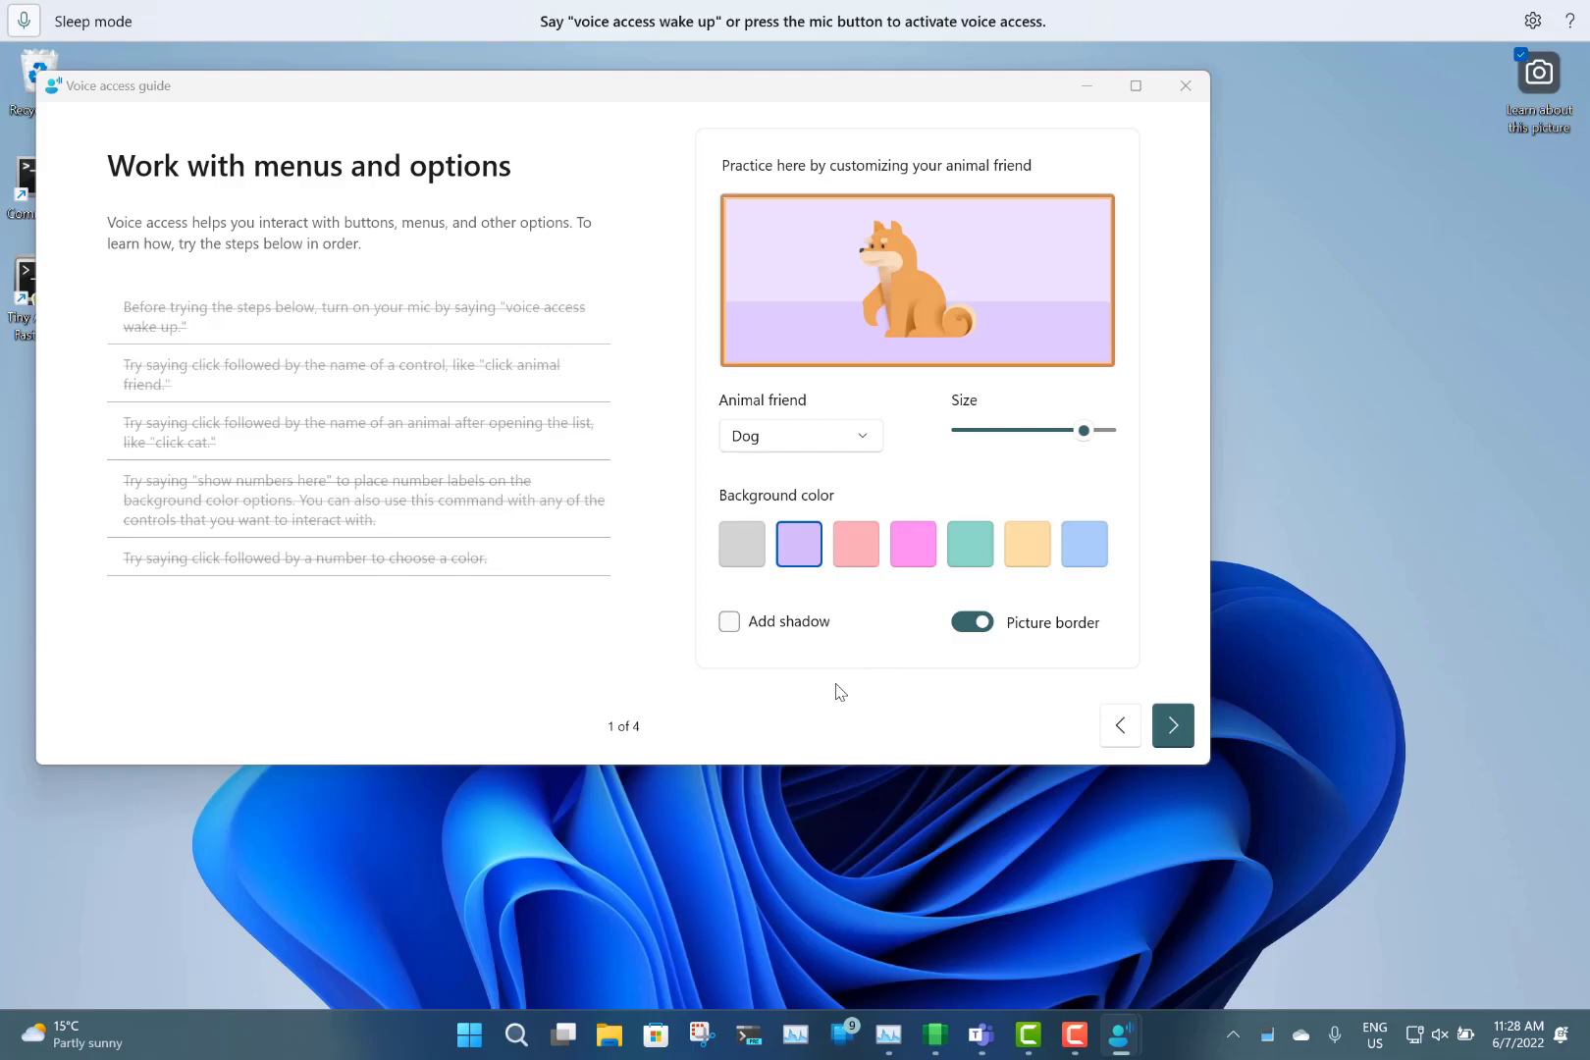
Go to the mouse pointer lesson and add the cactus prop to the picture using the grid overlay
click(1164, 725)
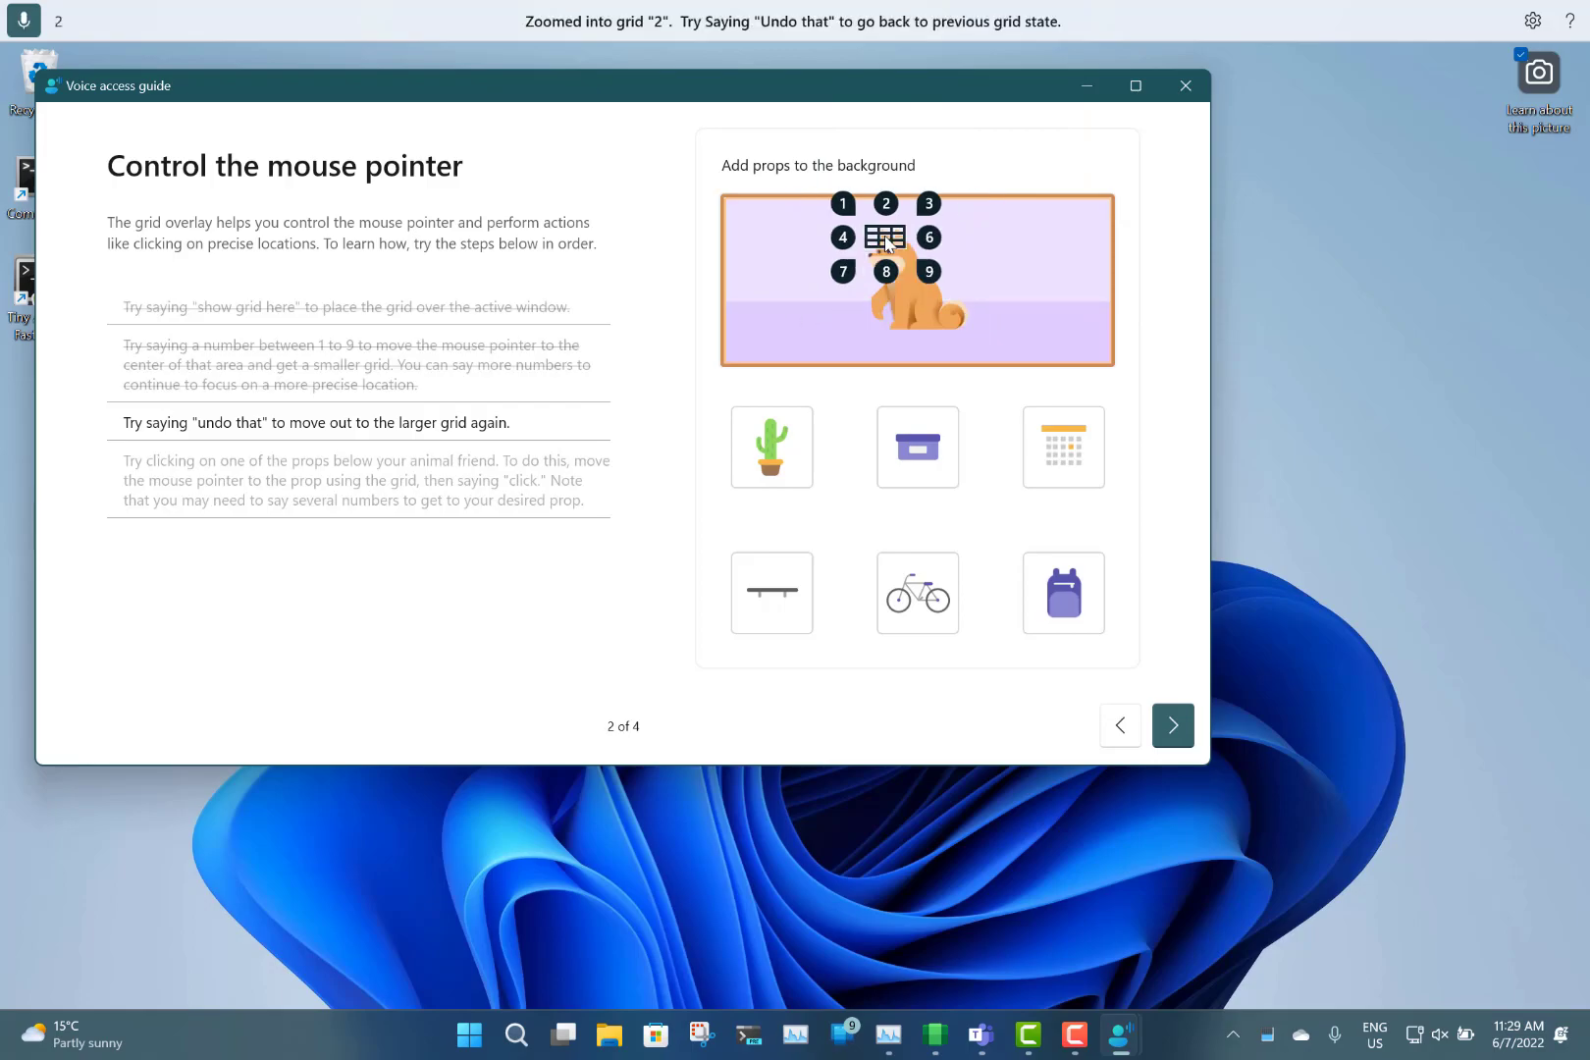
click(886, 243)
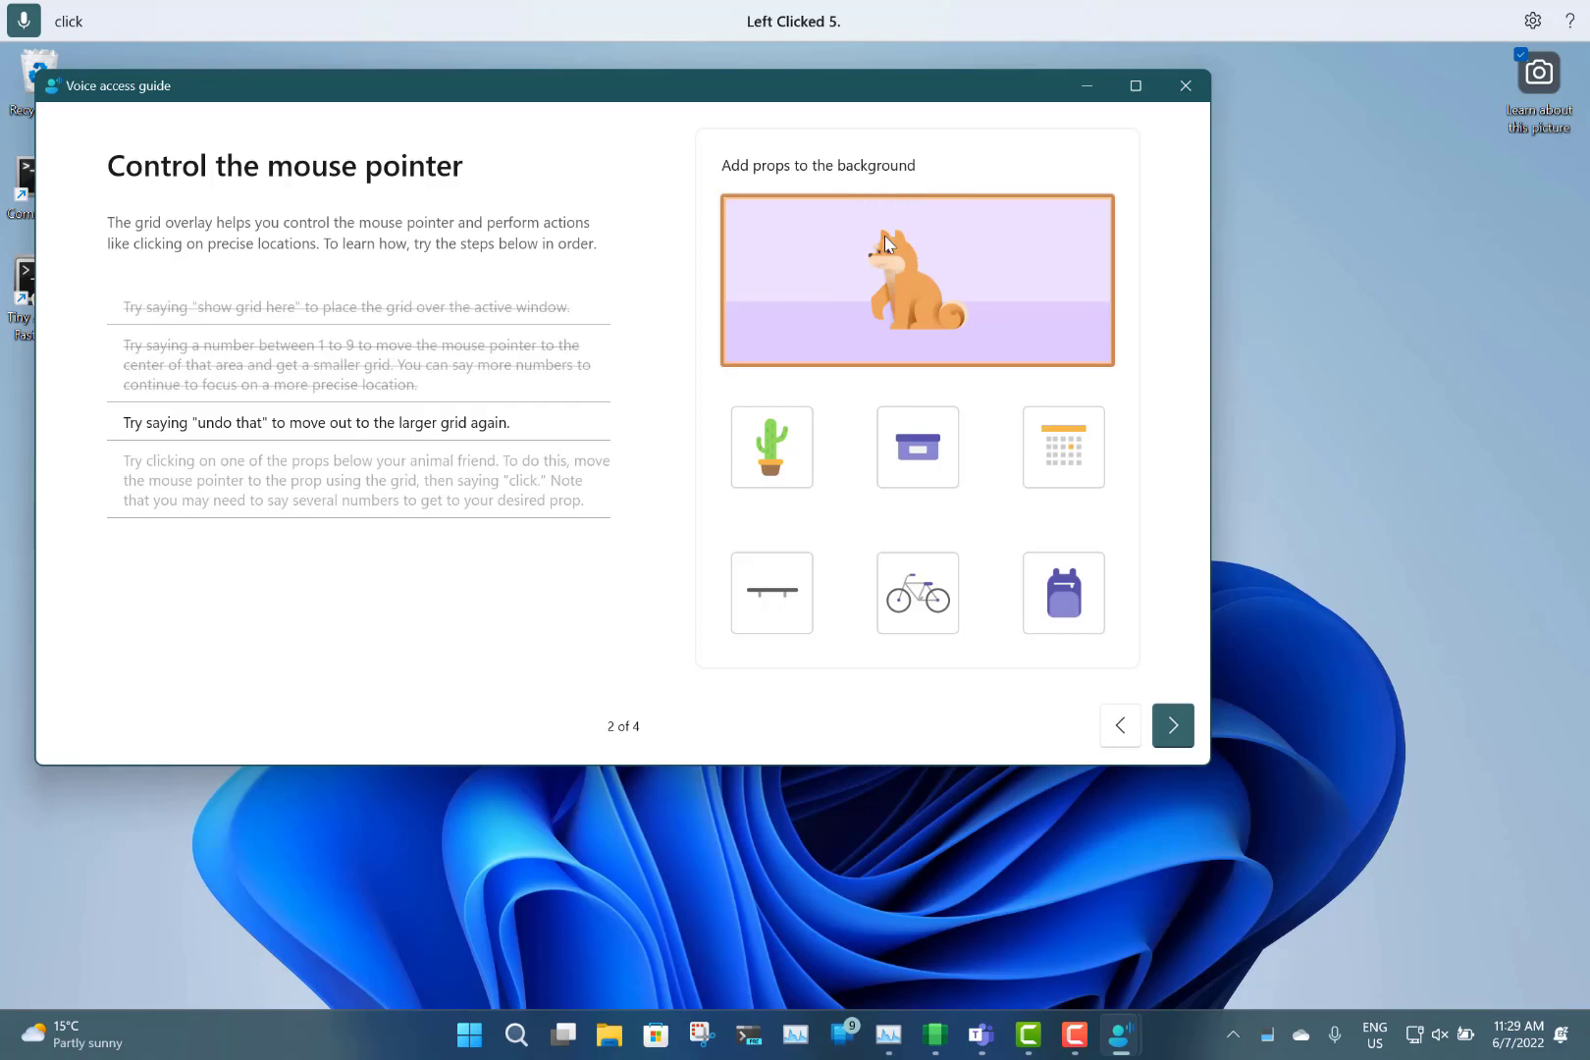
click(28, 21)
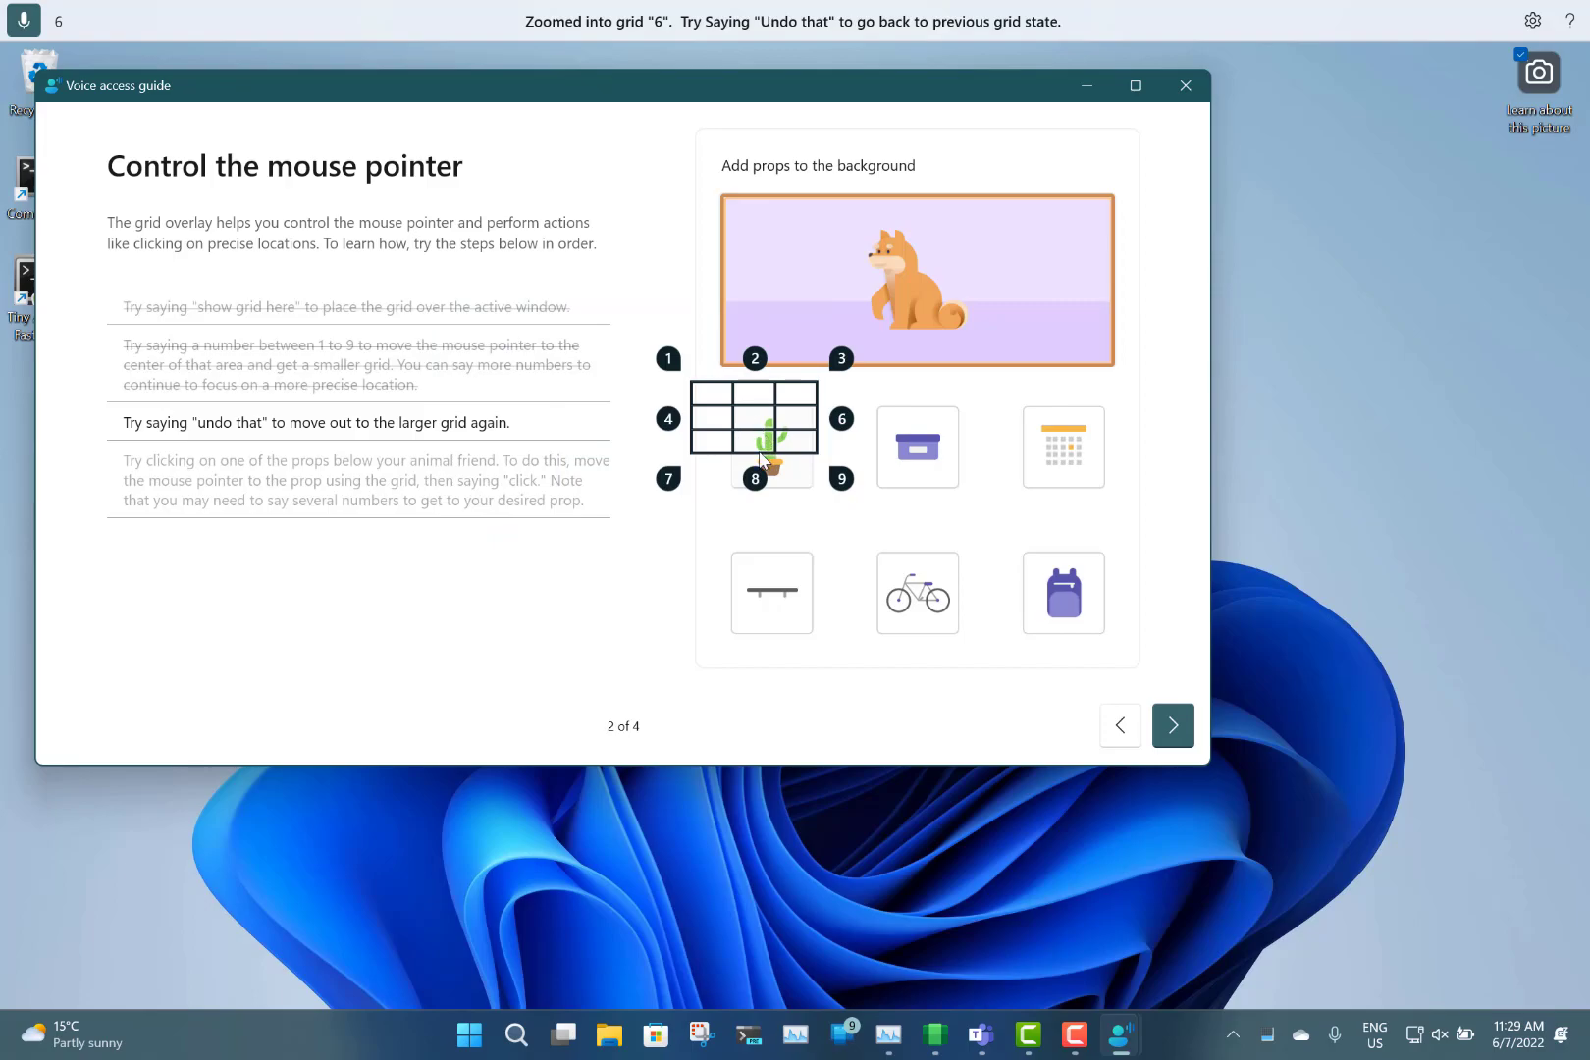
click(753, 424)
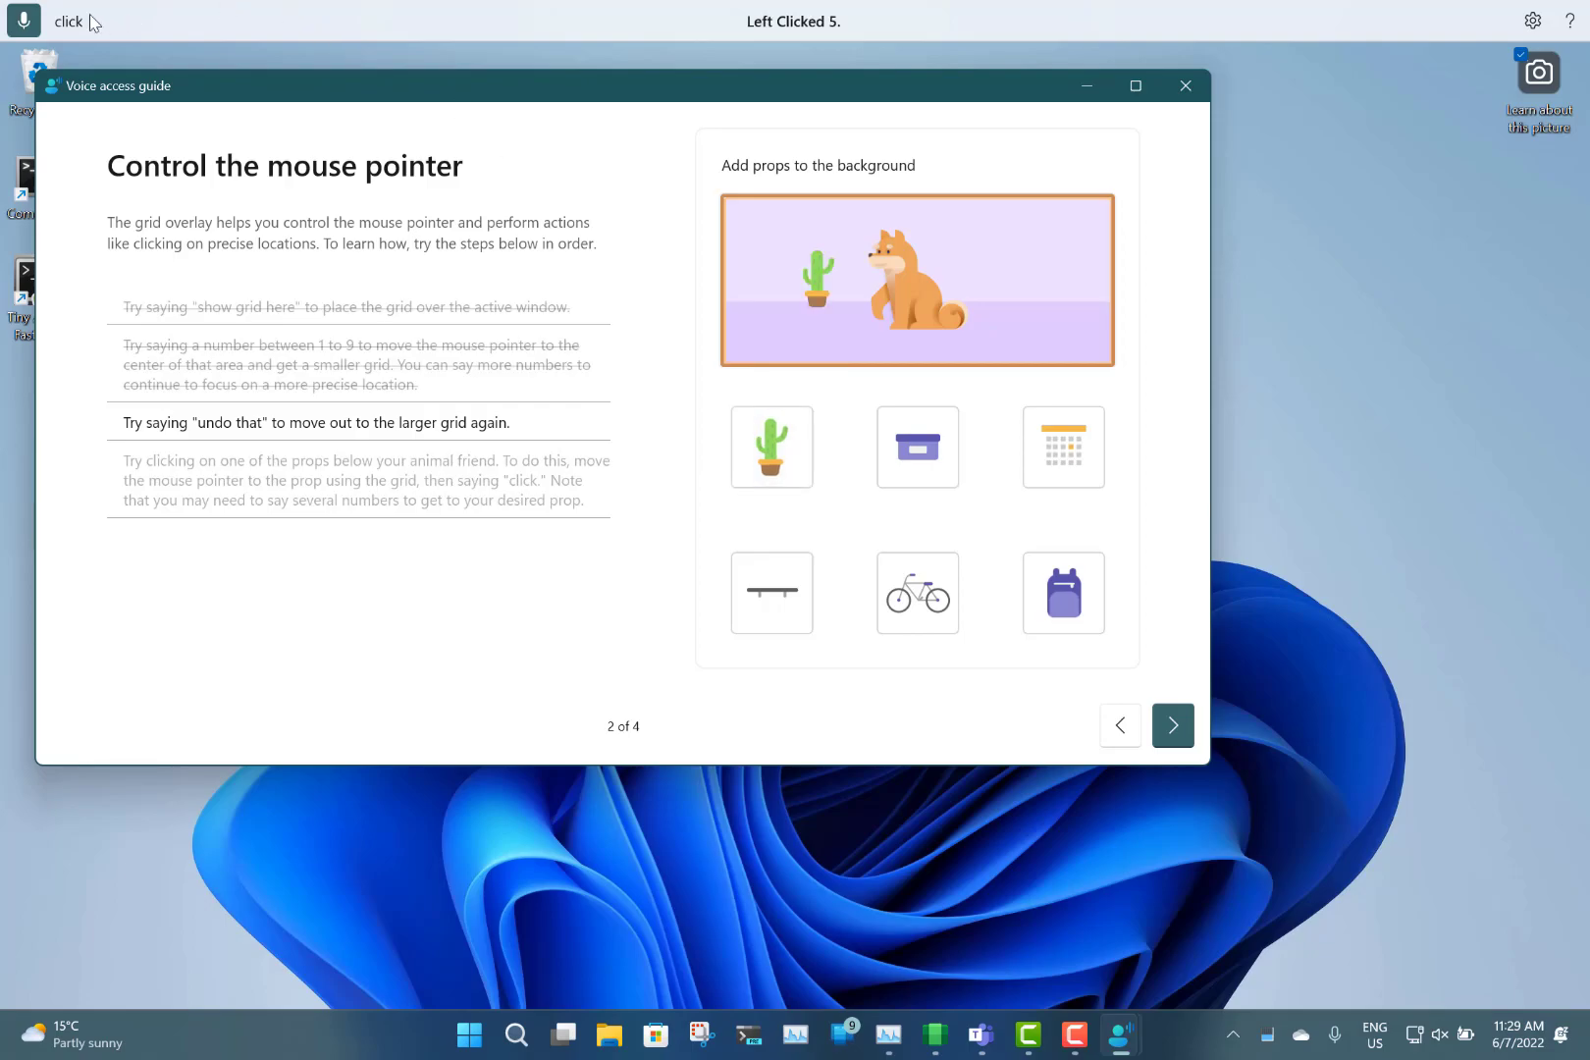
click(29, 21)
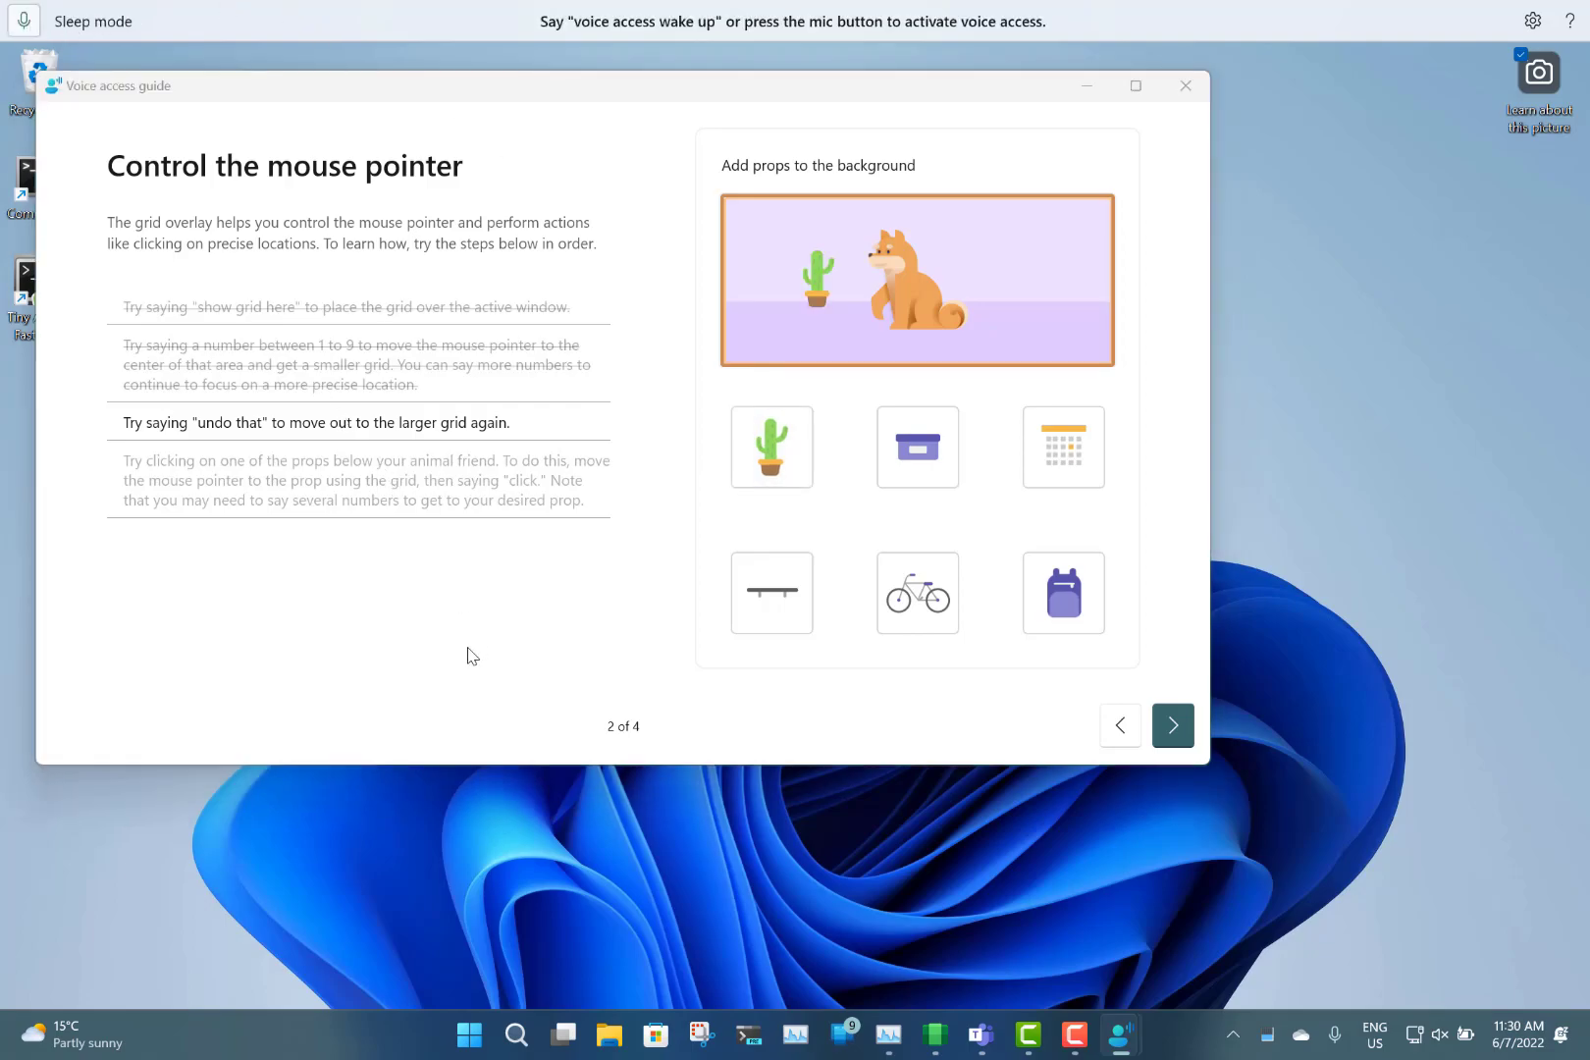
click(420, 646)
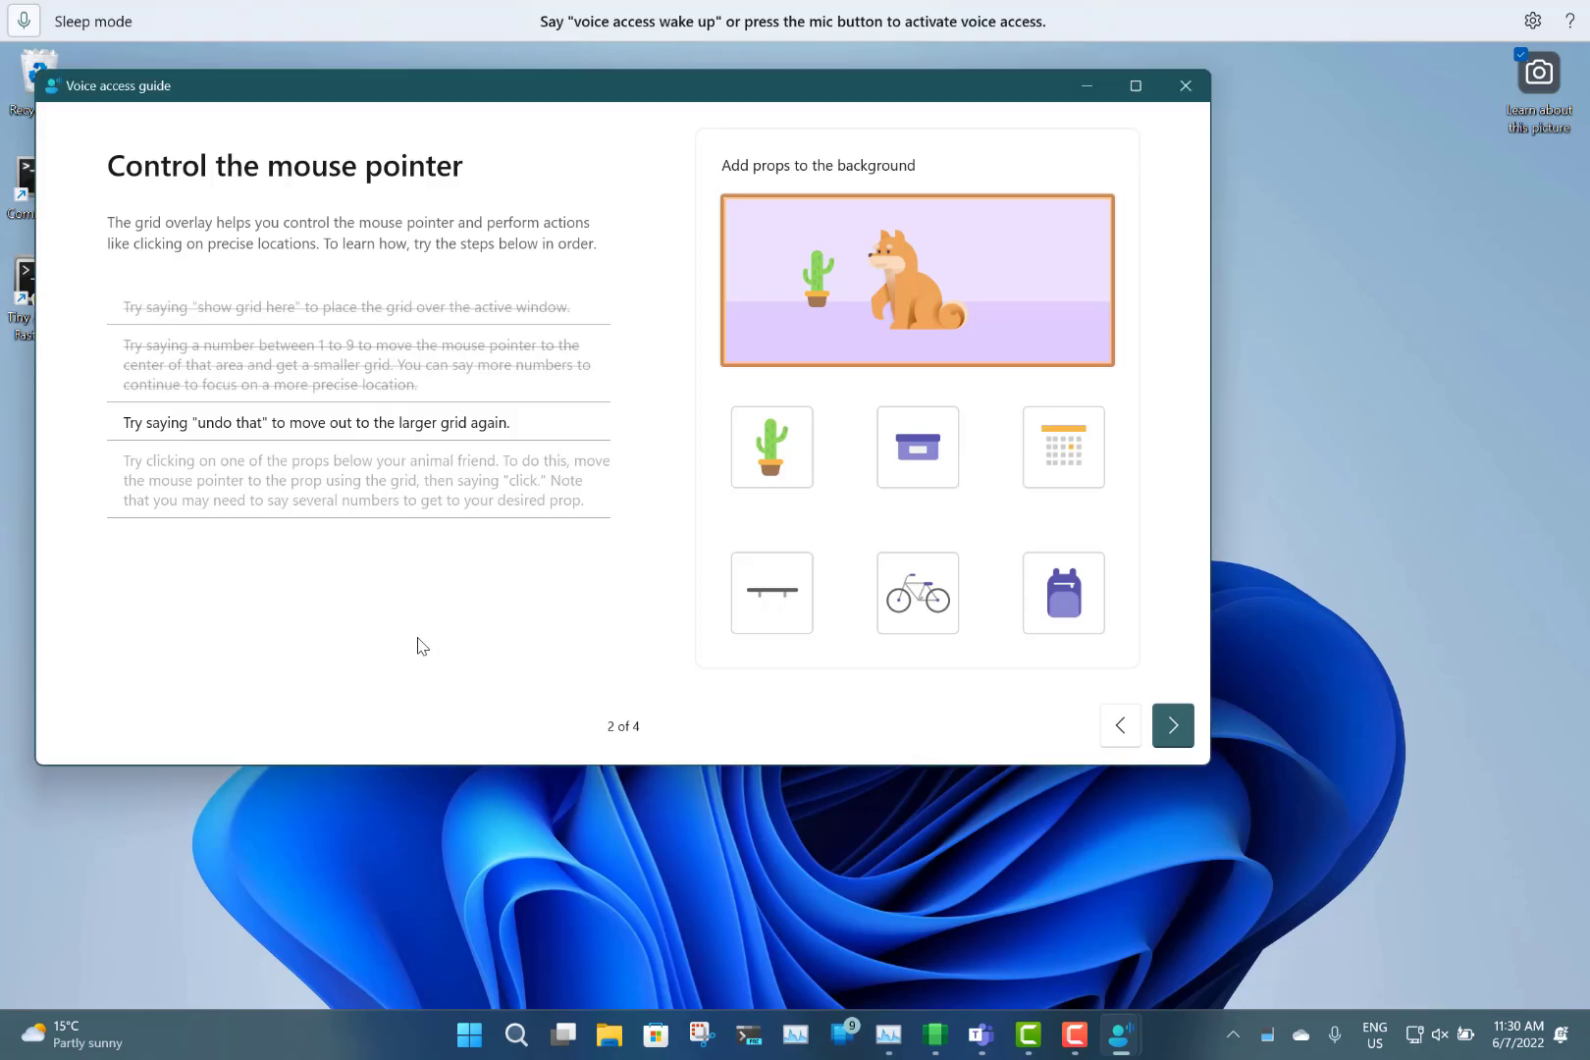
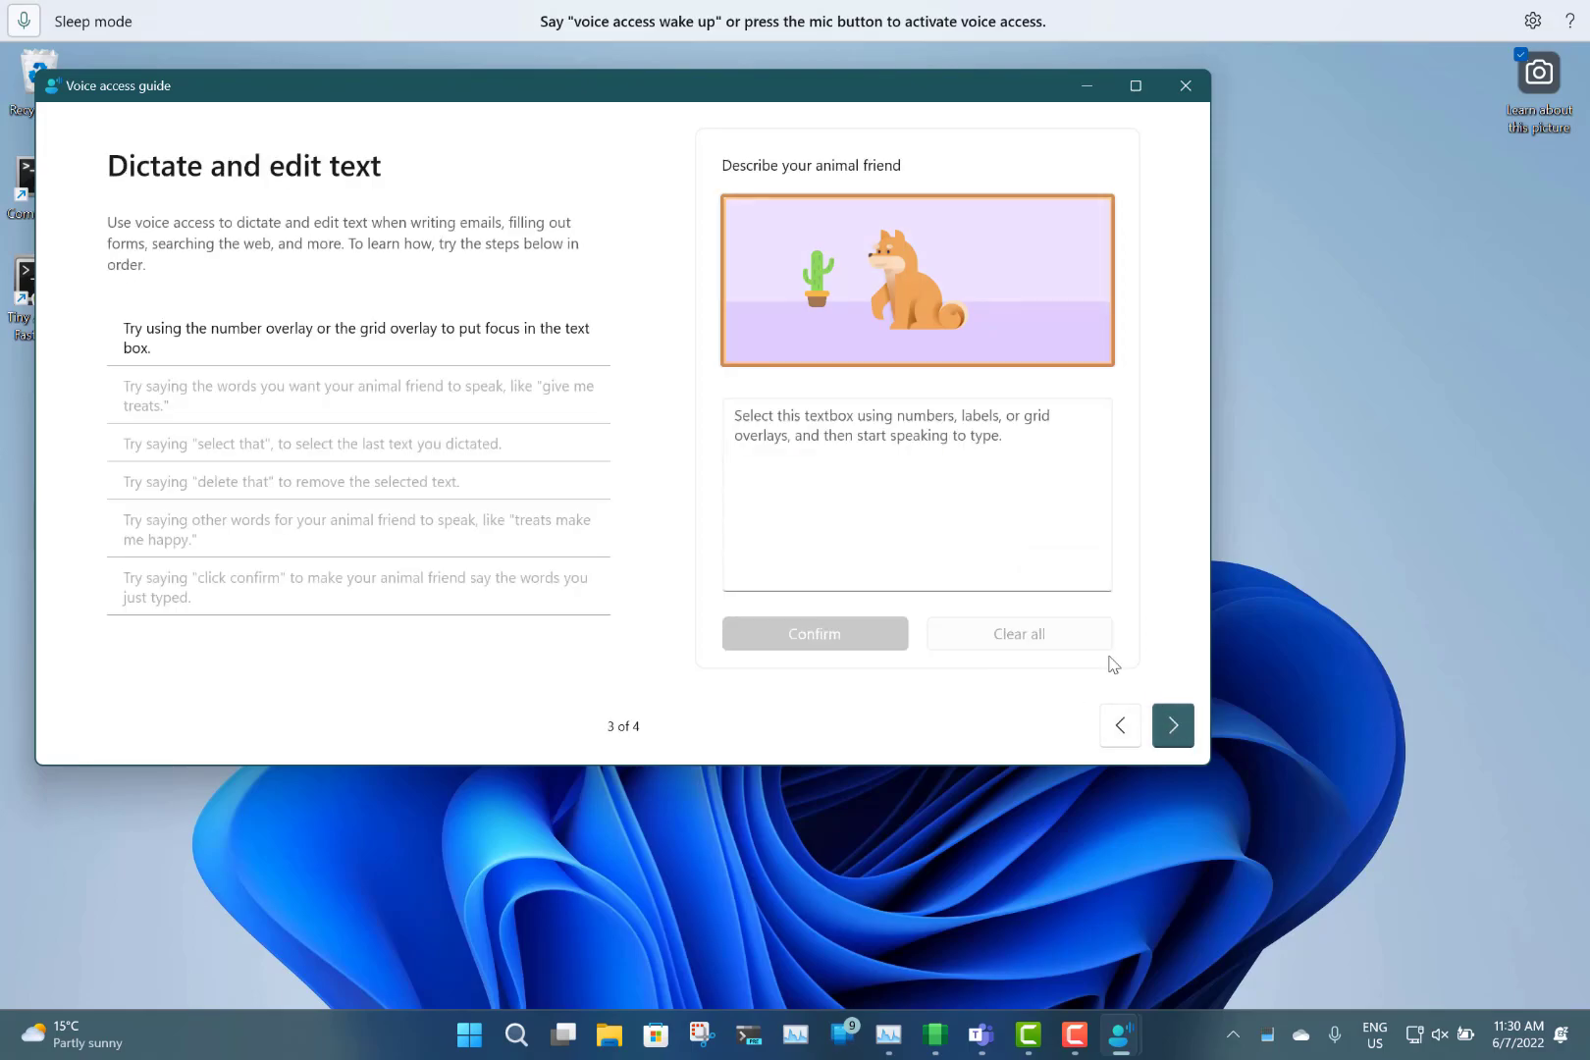
Dictate "so I can click into the box and dictate what text I want it to" as the animal's speech and confirm it
click(753, 463)
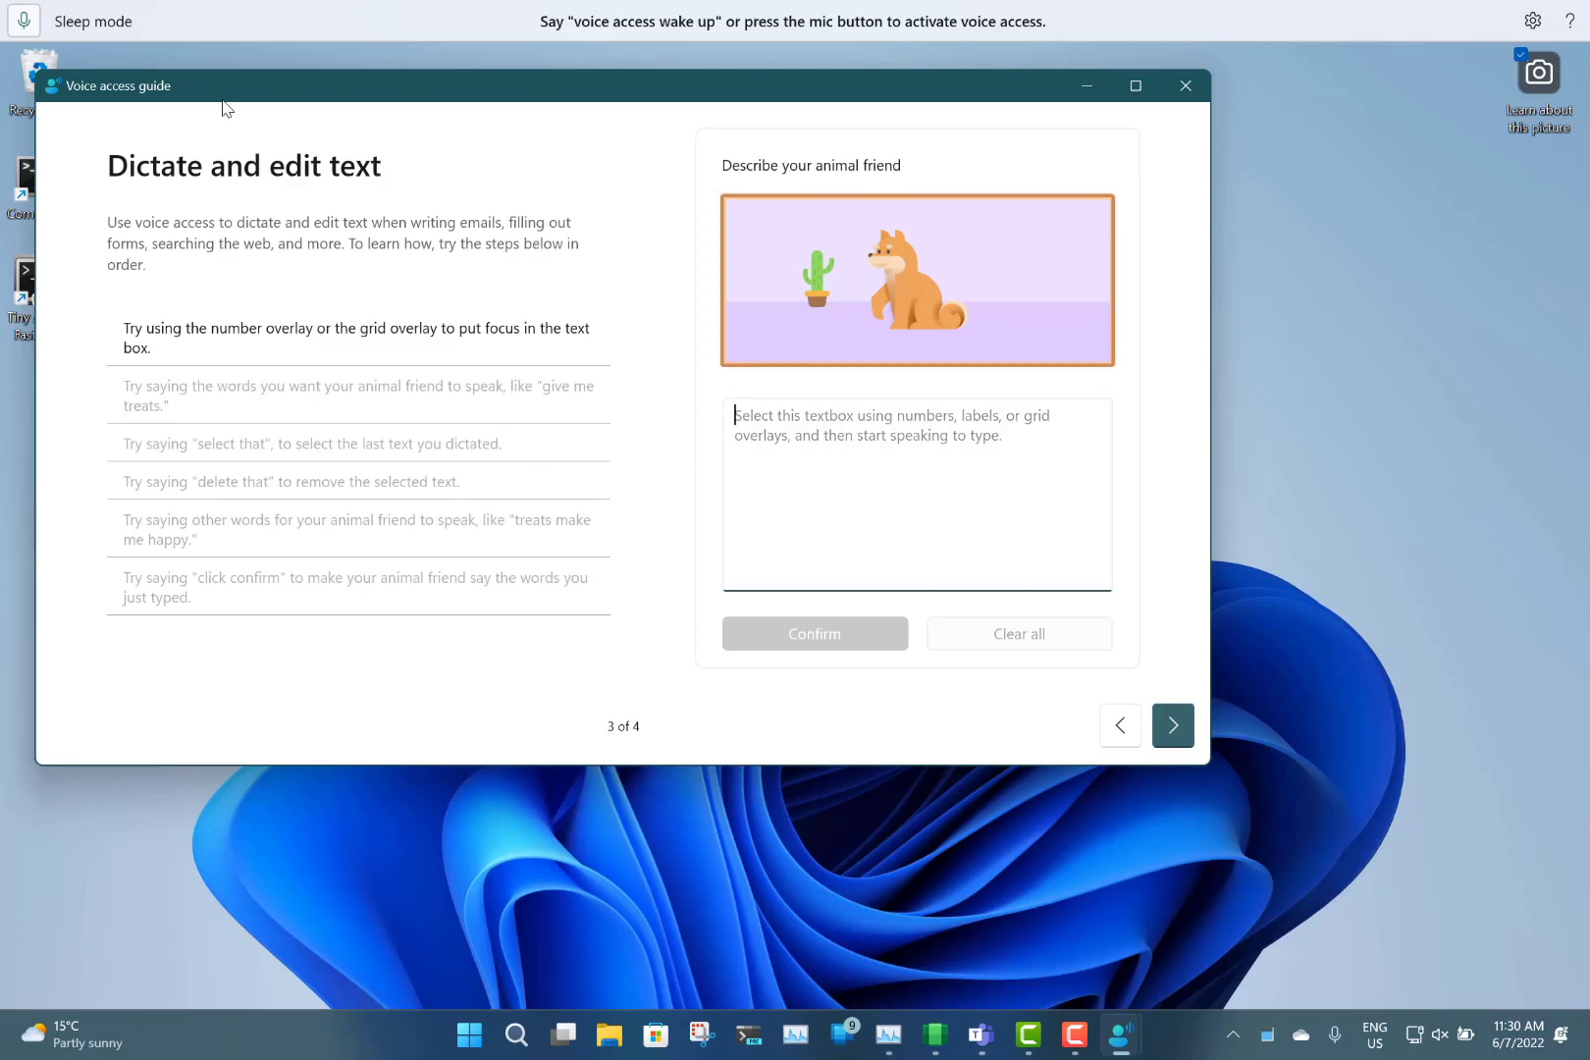
click(33, 30)
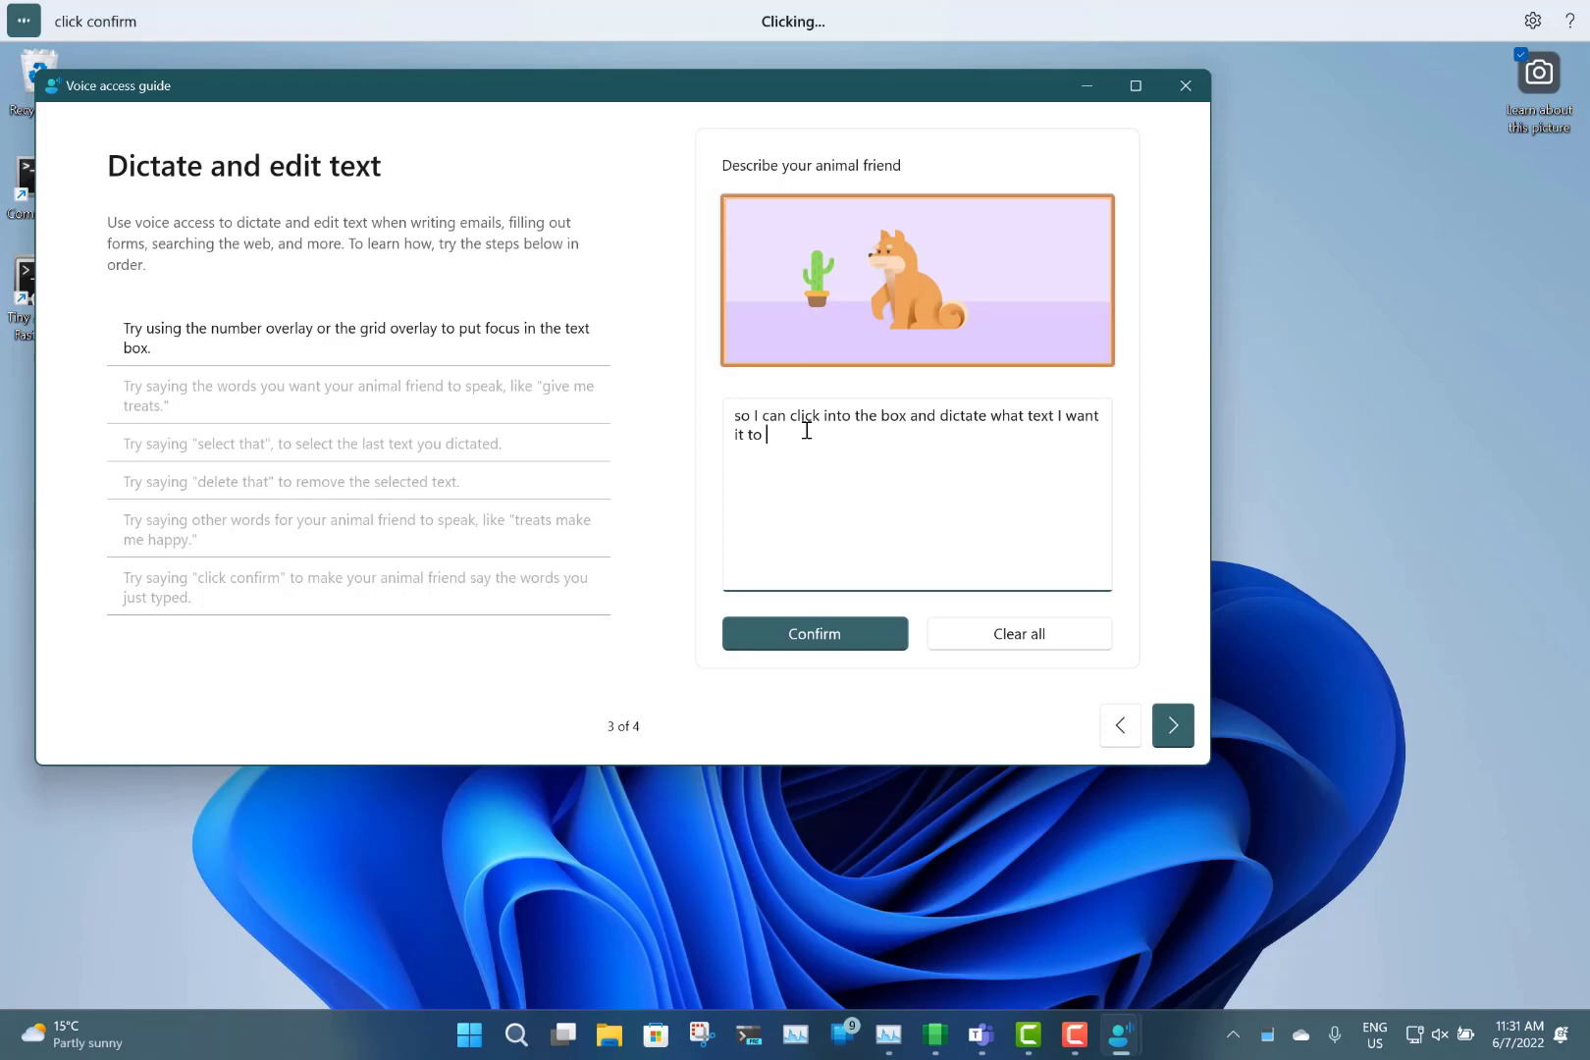
click(815, 635)
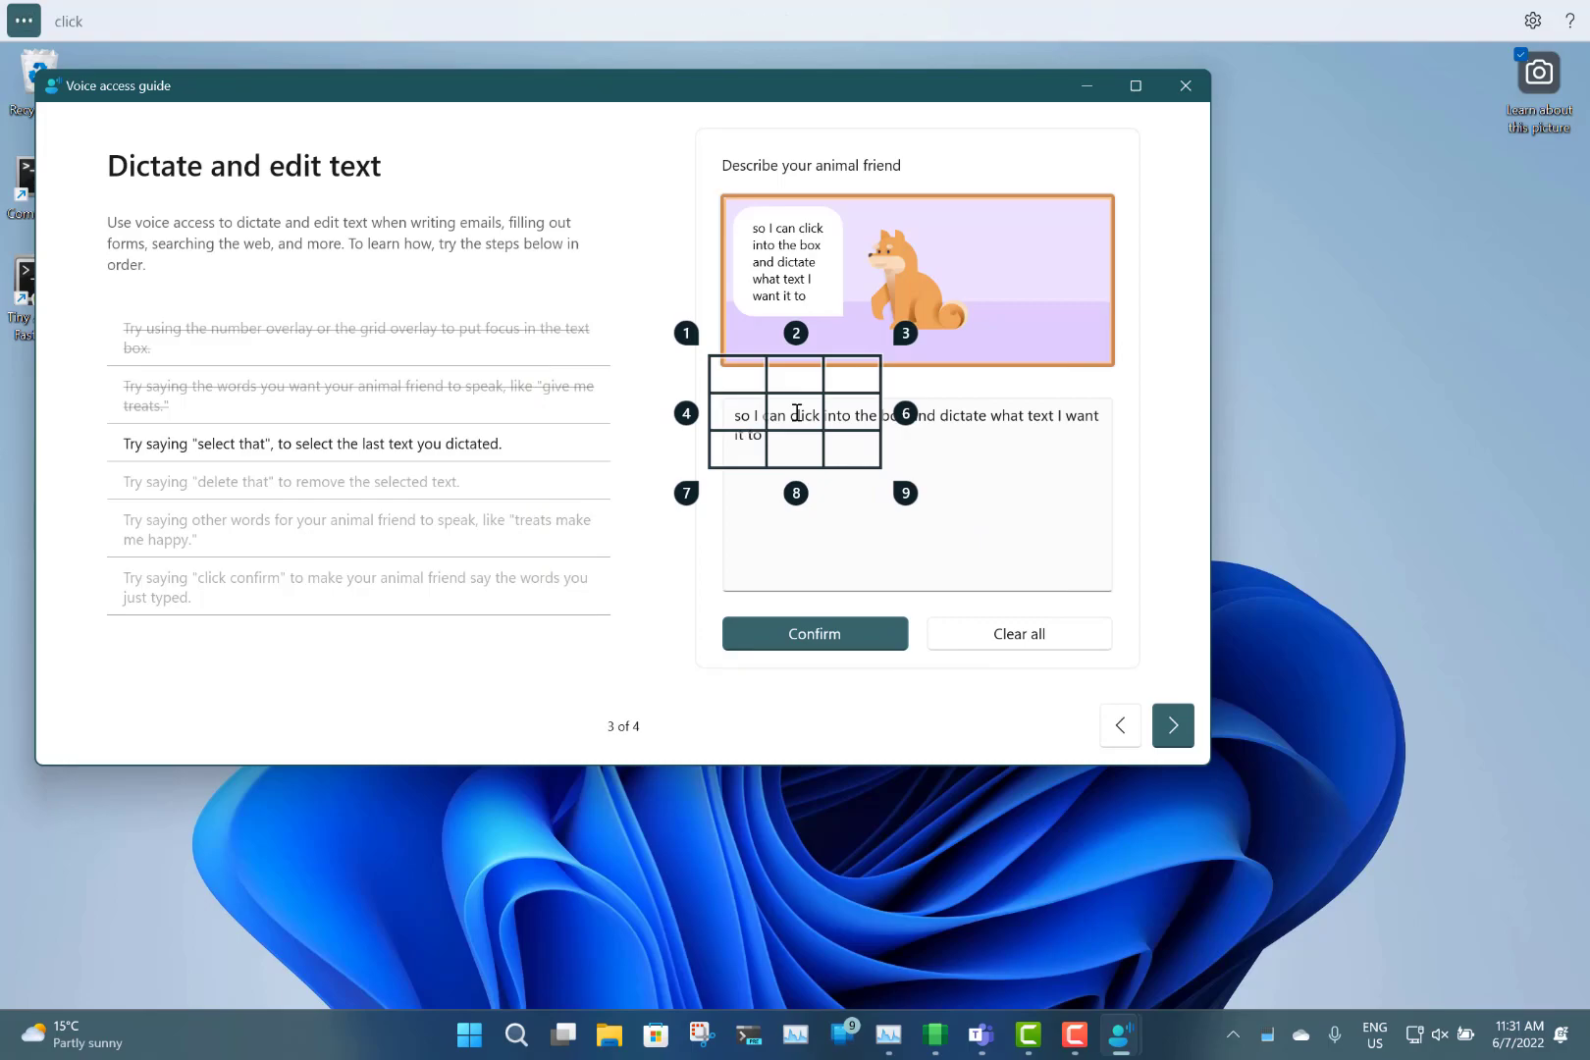
Select the word "click" in the dictated text using the grid overlay, and put voice access to sleep
click(797, 412)
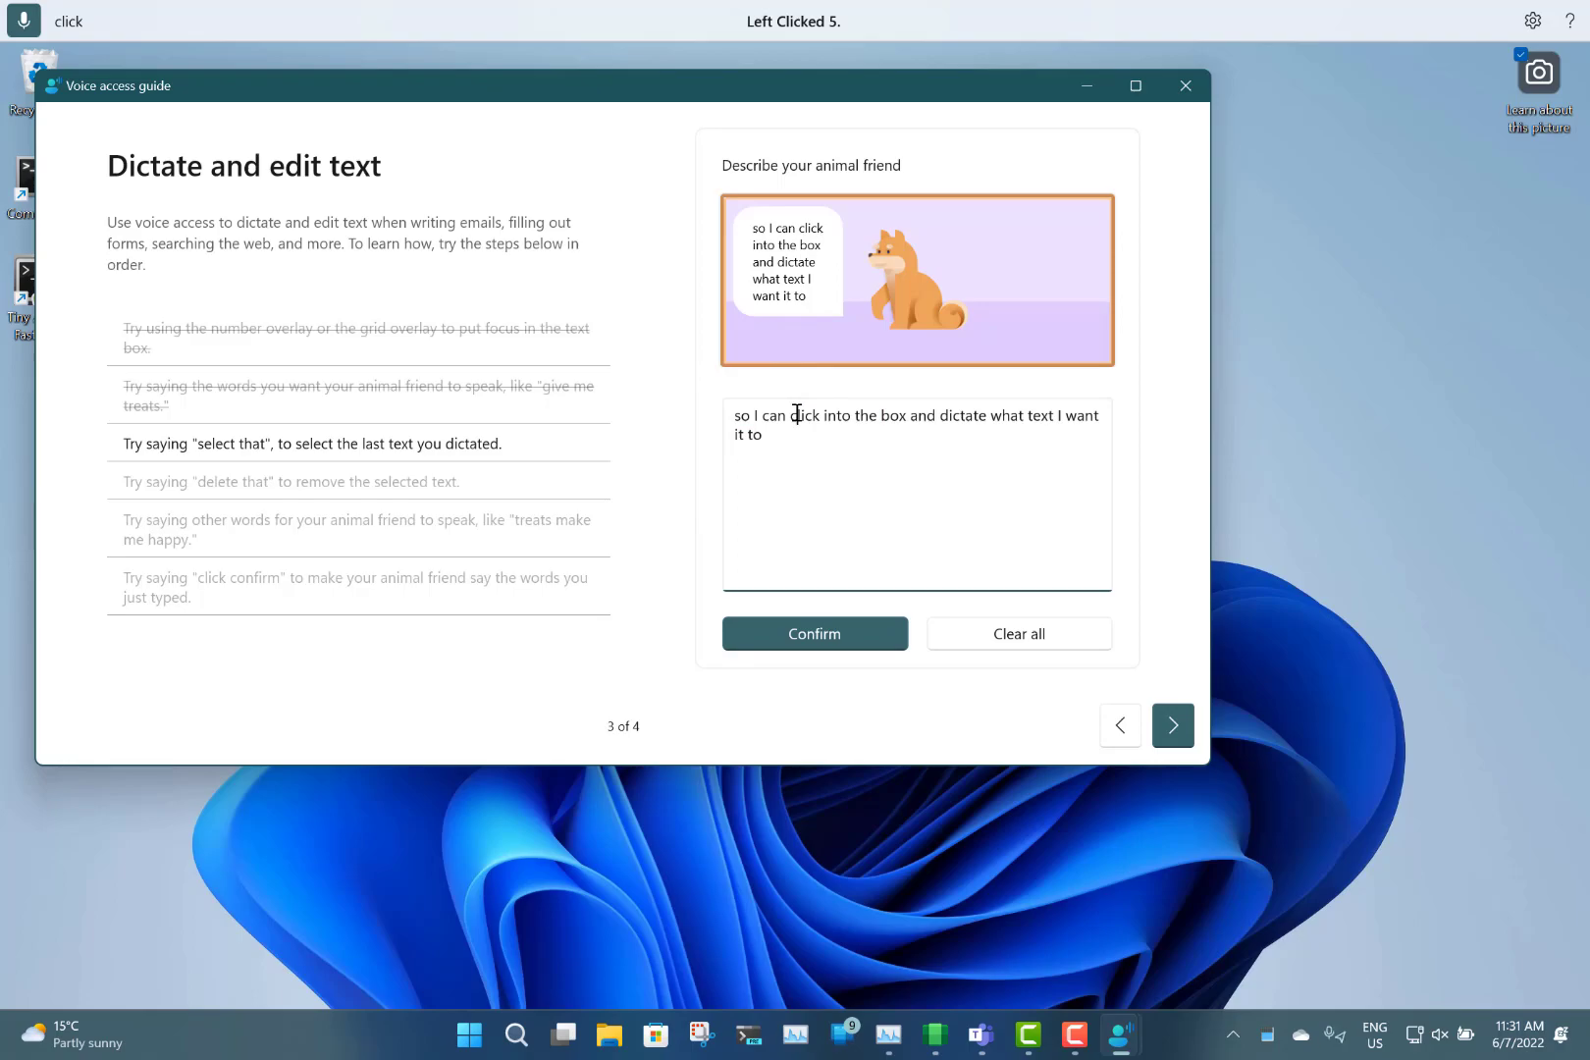
double_click(797, 412)
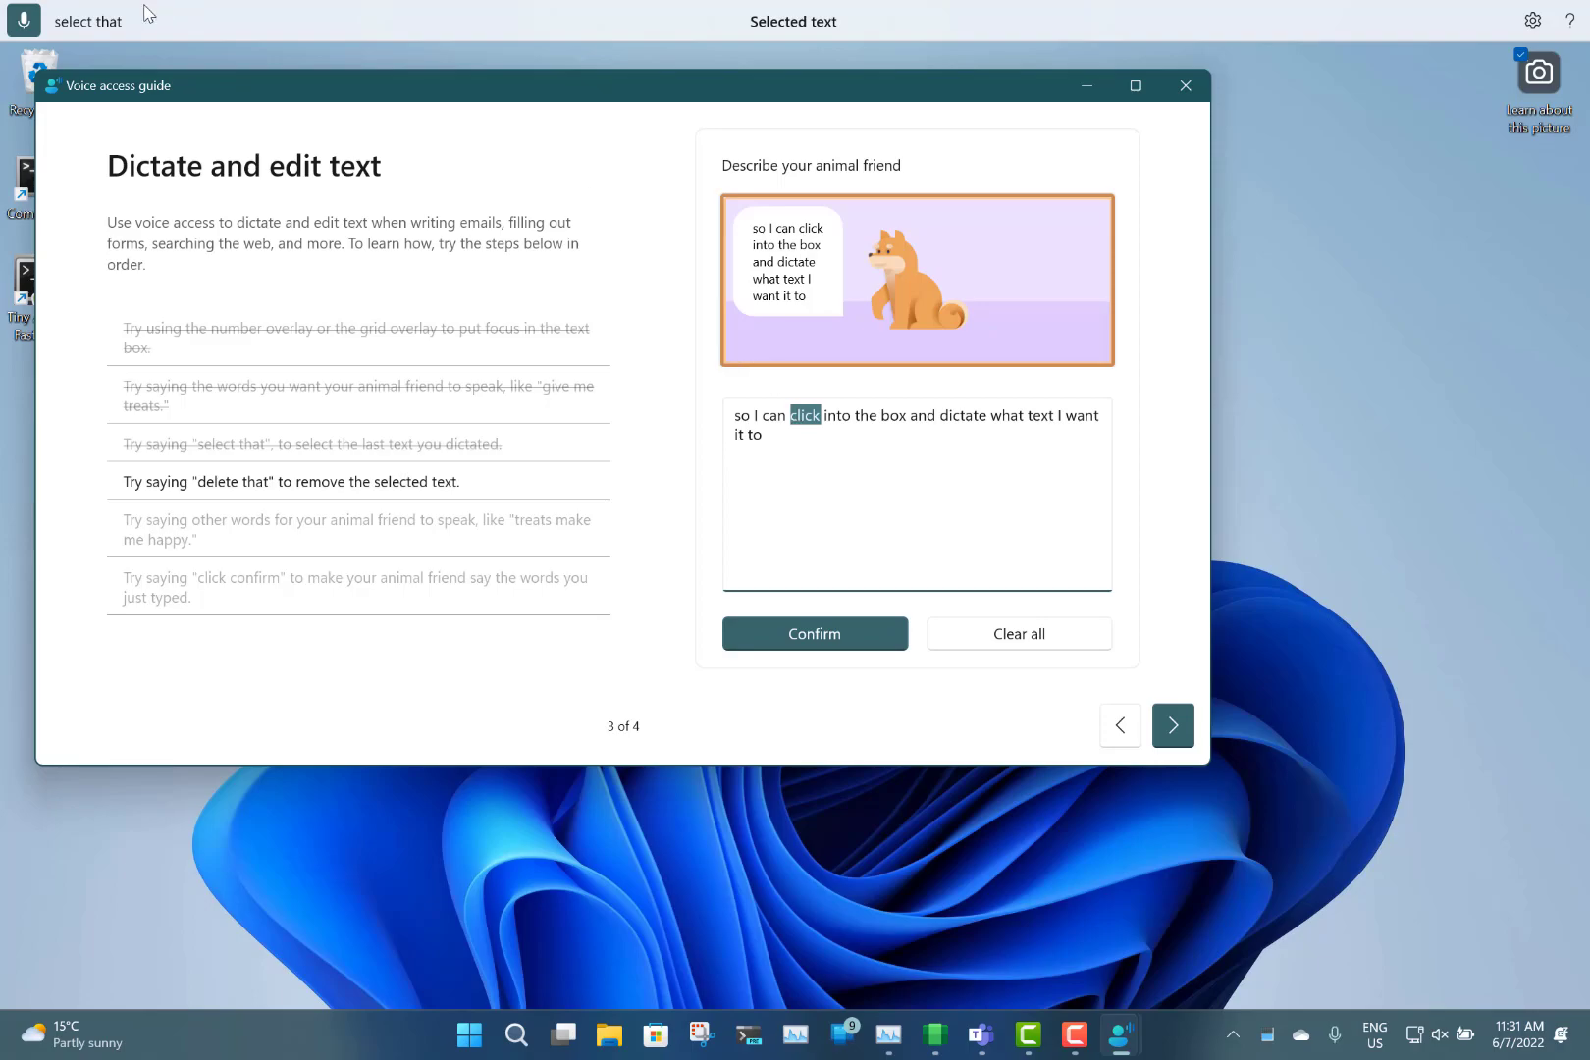
click(24, 37)
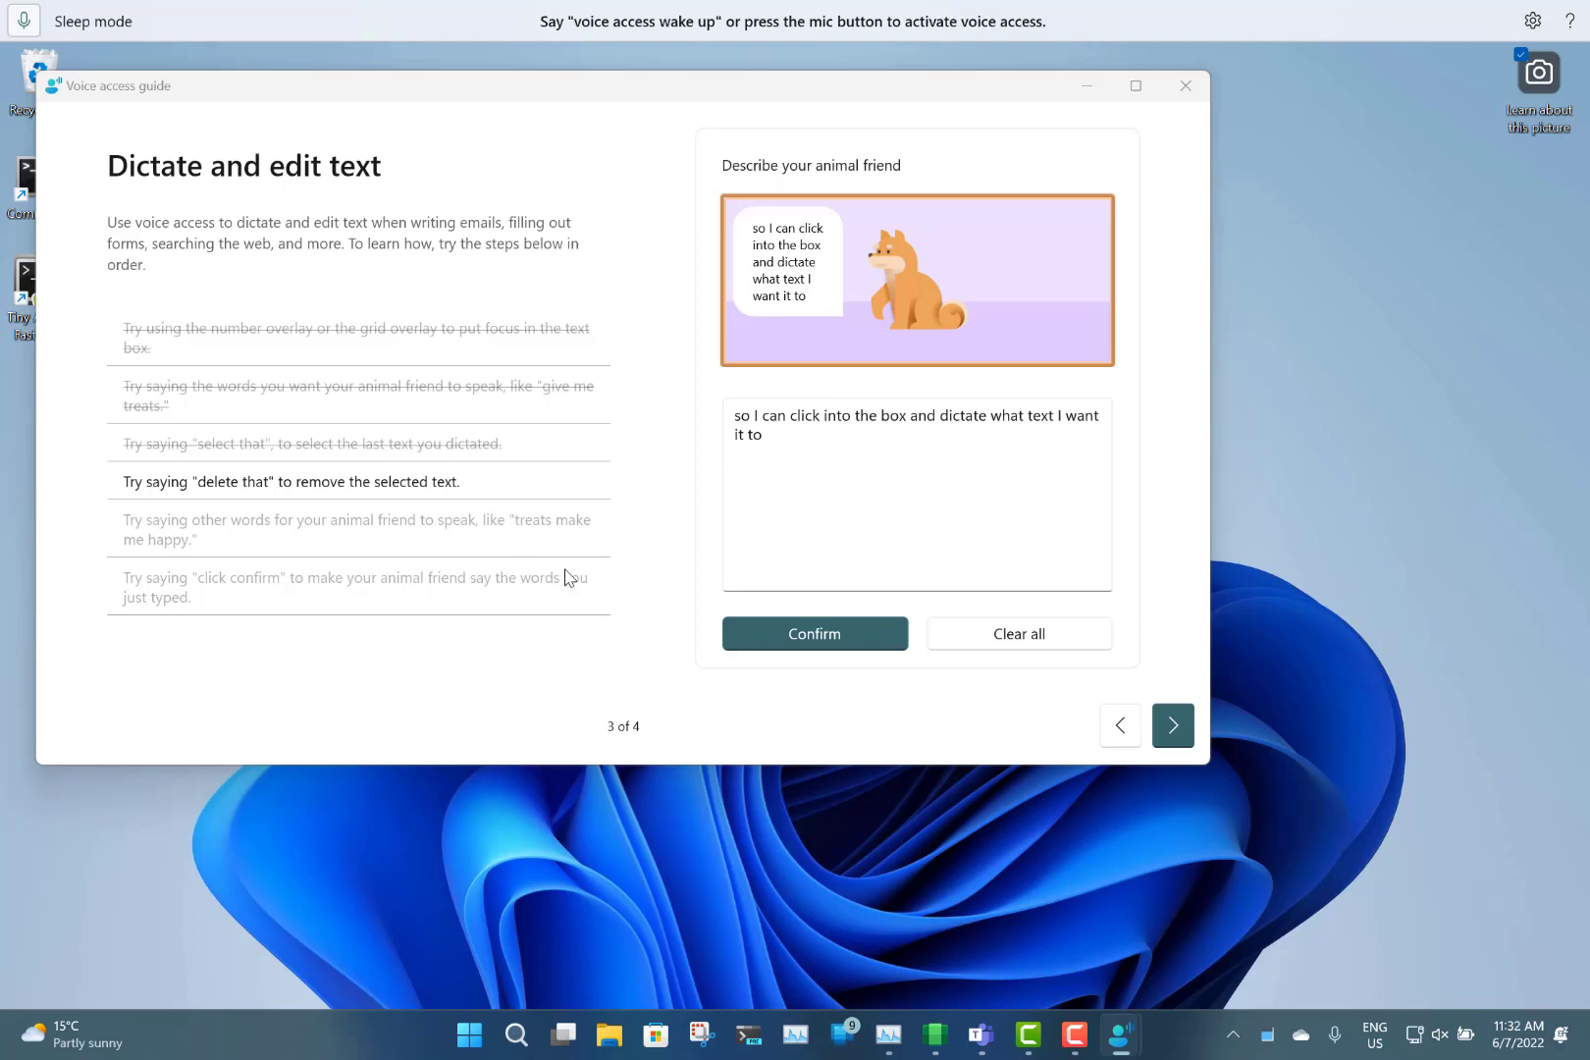
Finish the guide and look through the full list of voice access commands in a maximized window
click(1173, 732)
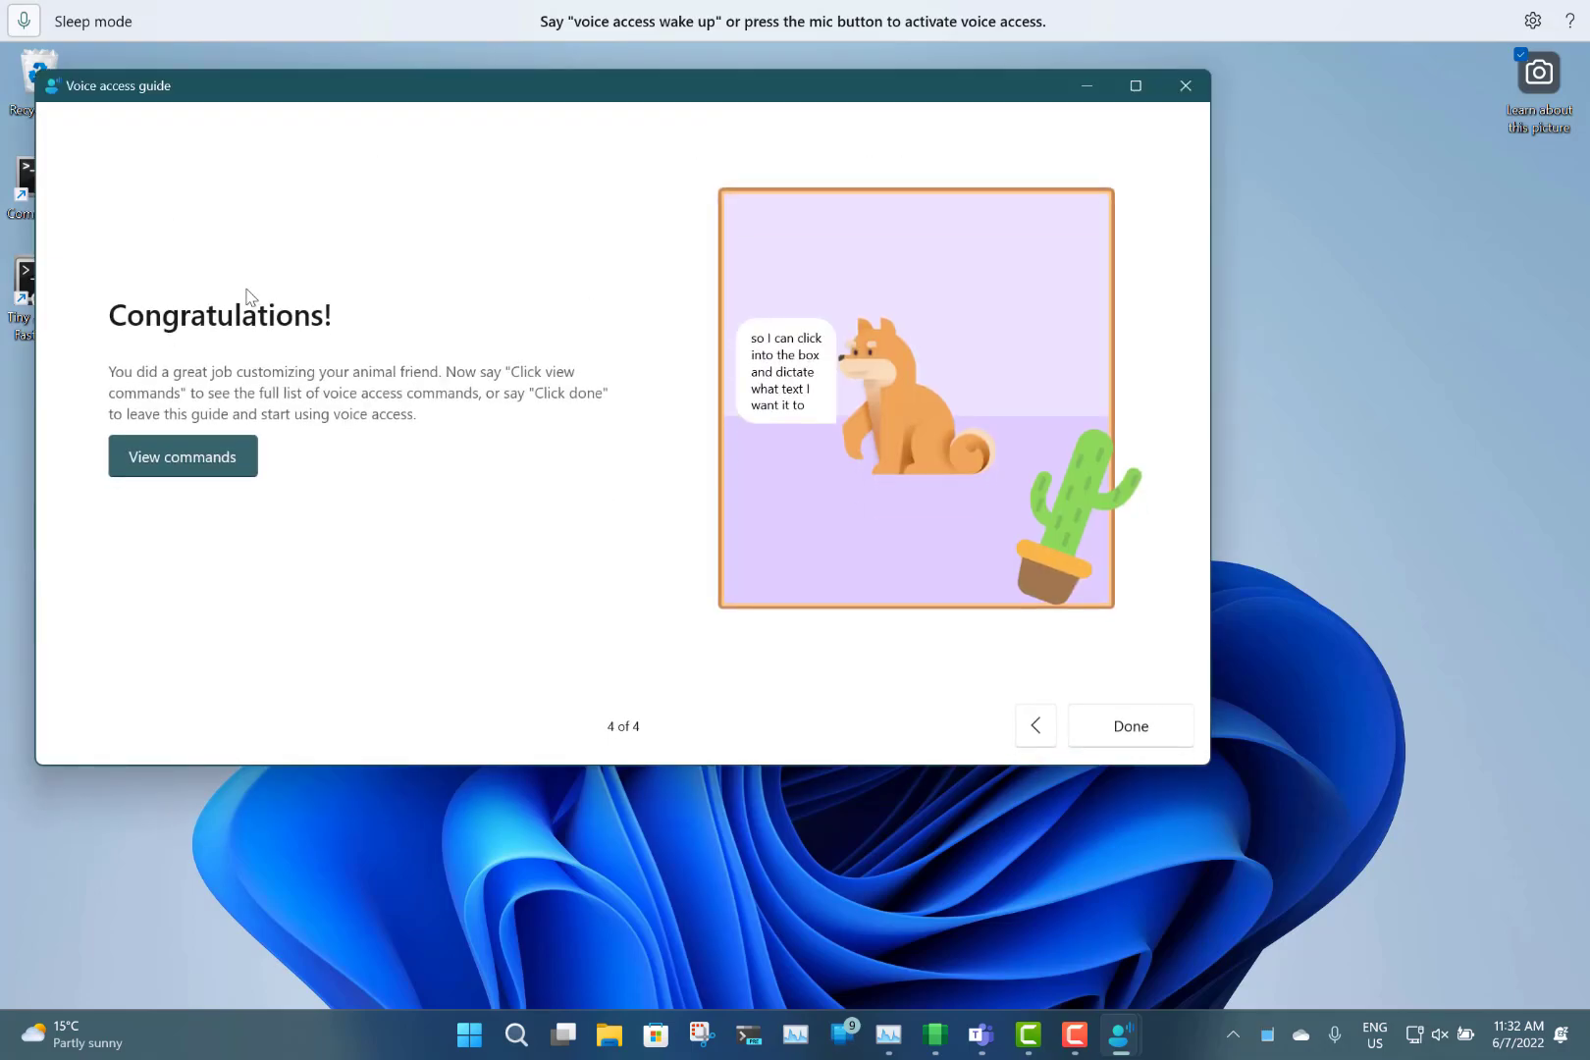
click(210, 454)
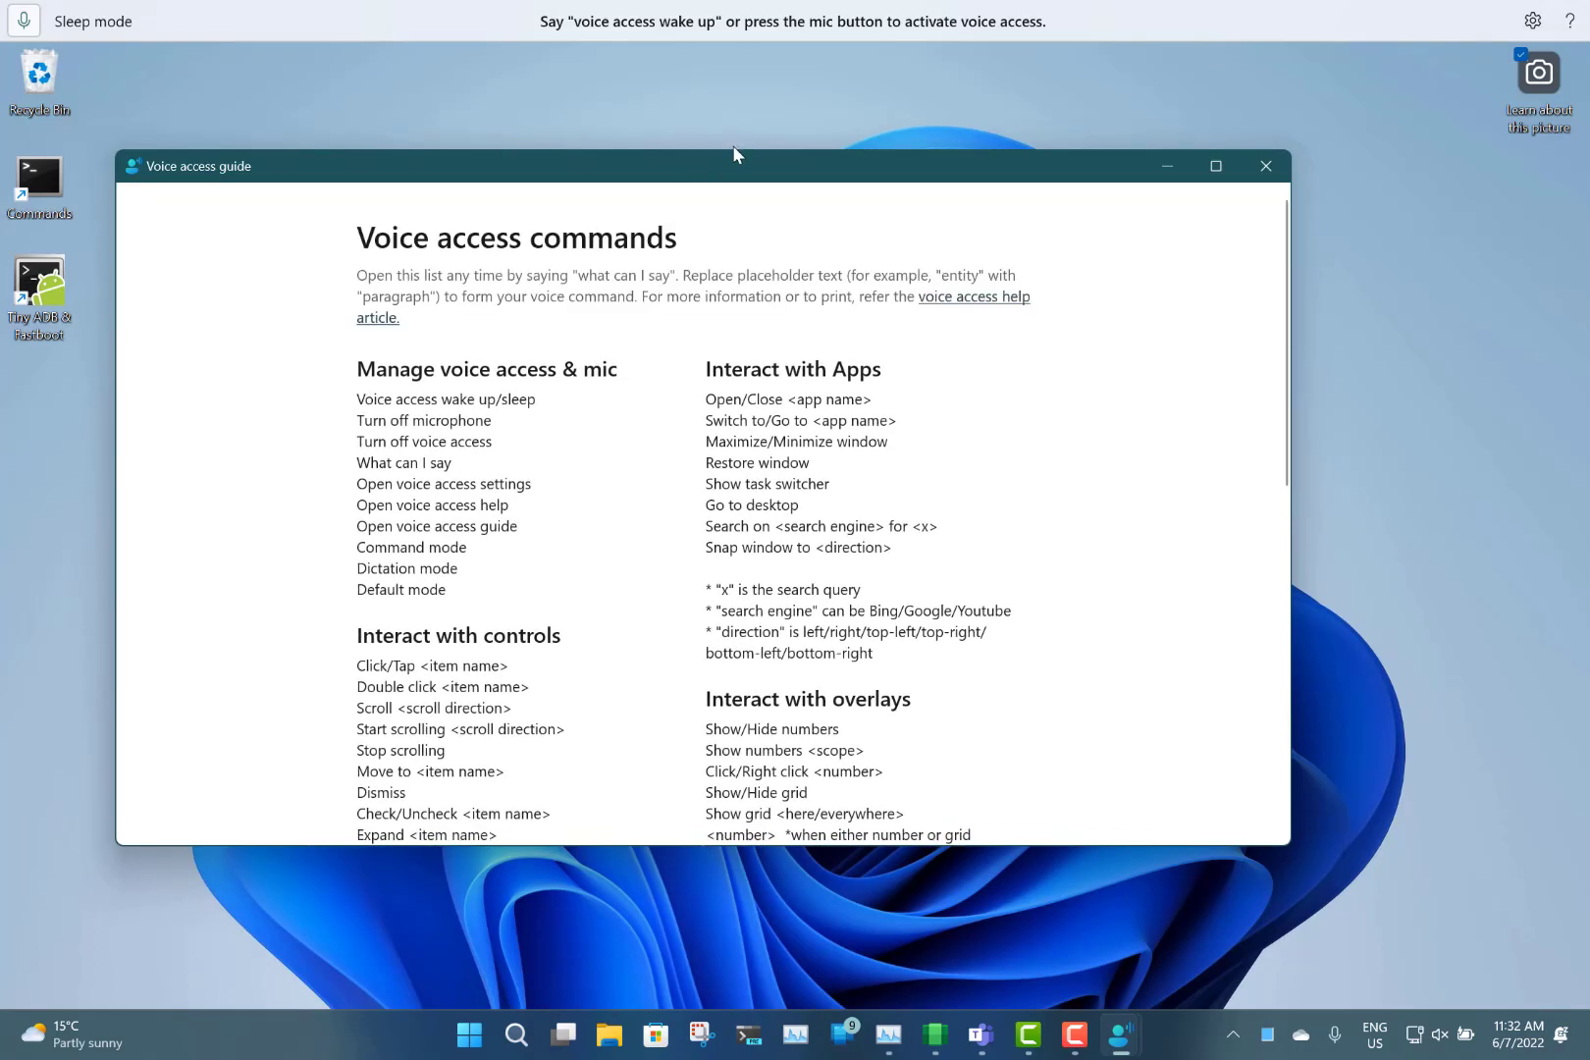
click(1214, 166)
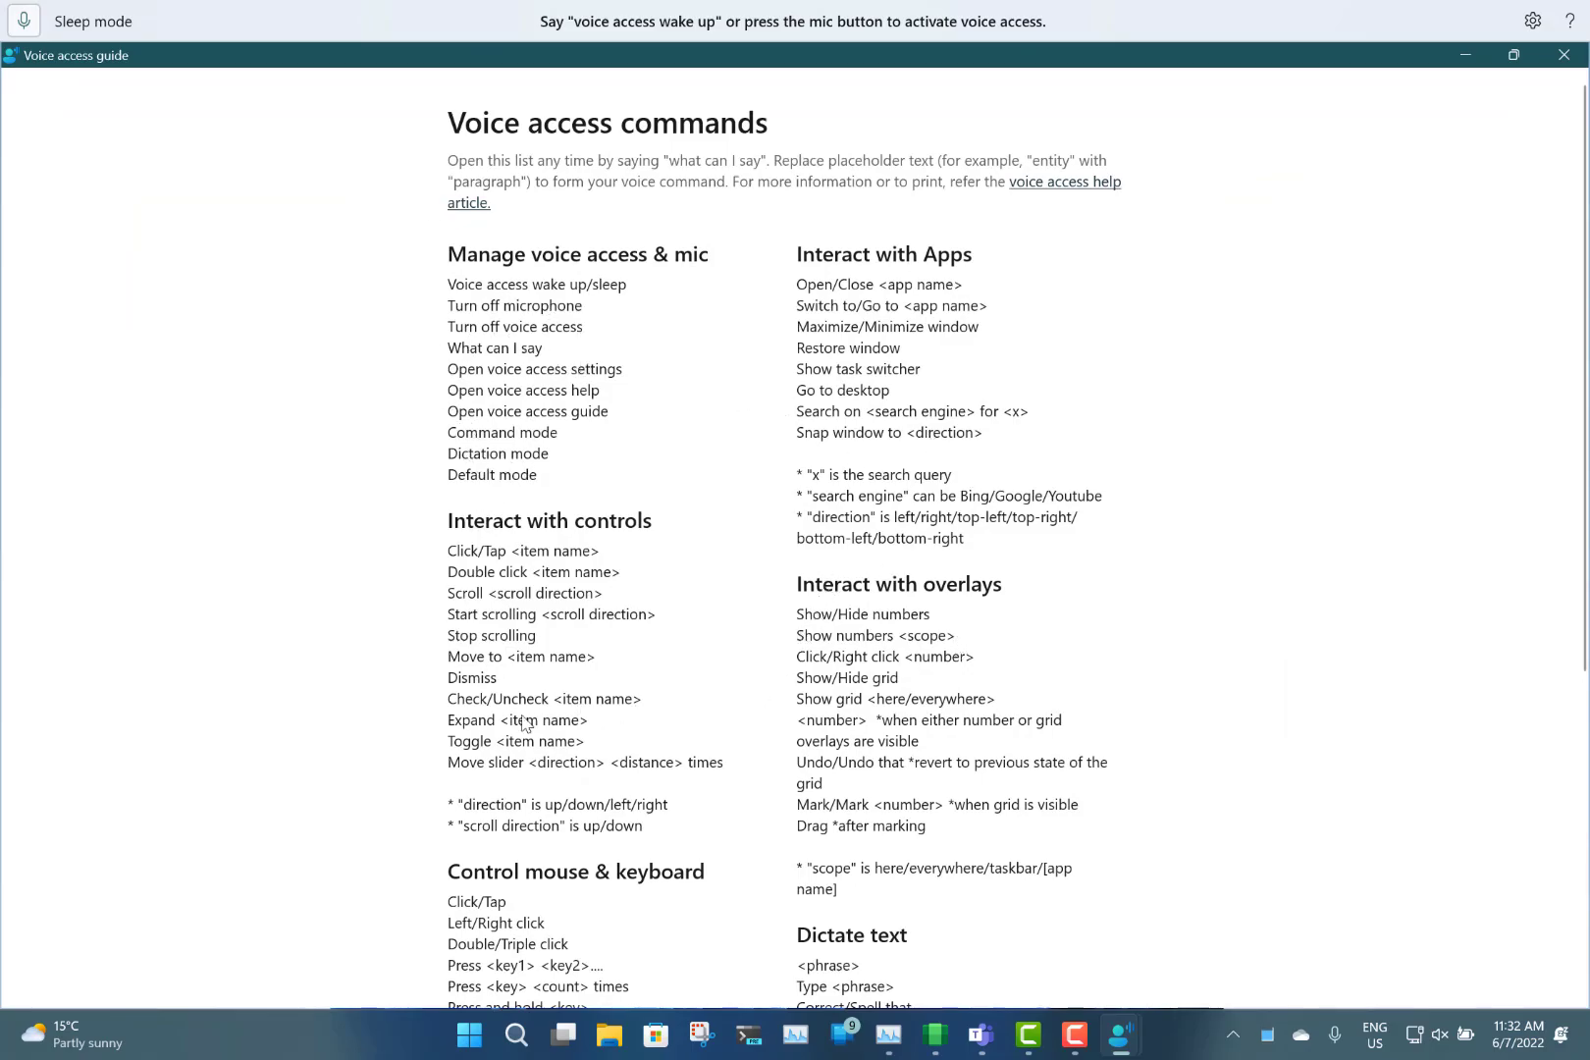
scroll(628, 829, down, 1)
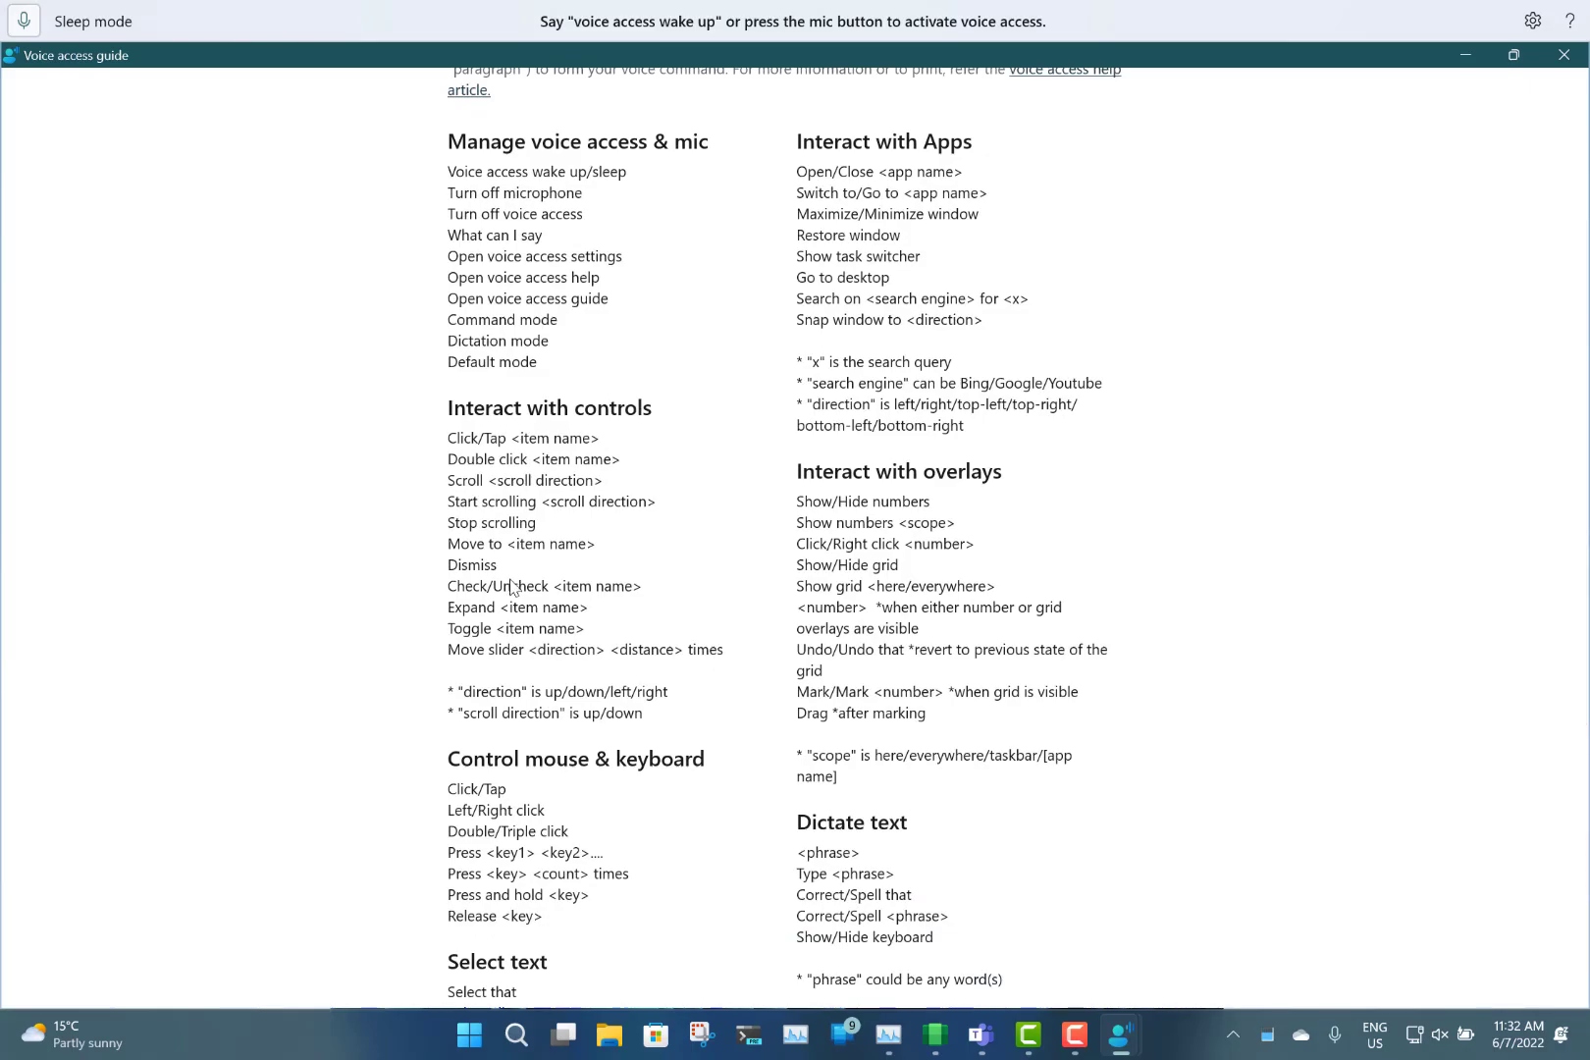
Wake voice access and open Microsoft Edge from the pinned Edge folder in Start
click(26, 22)
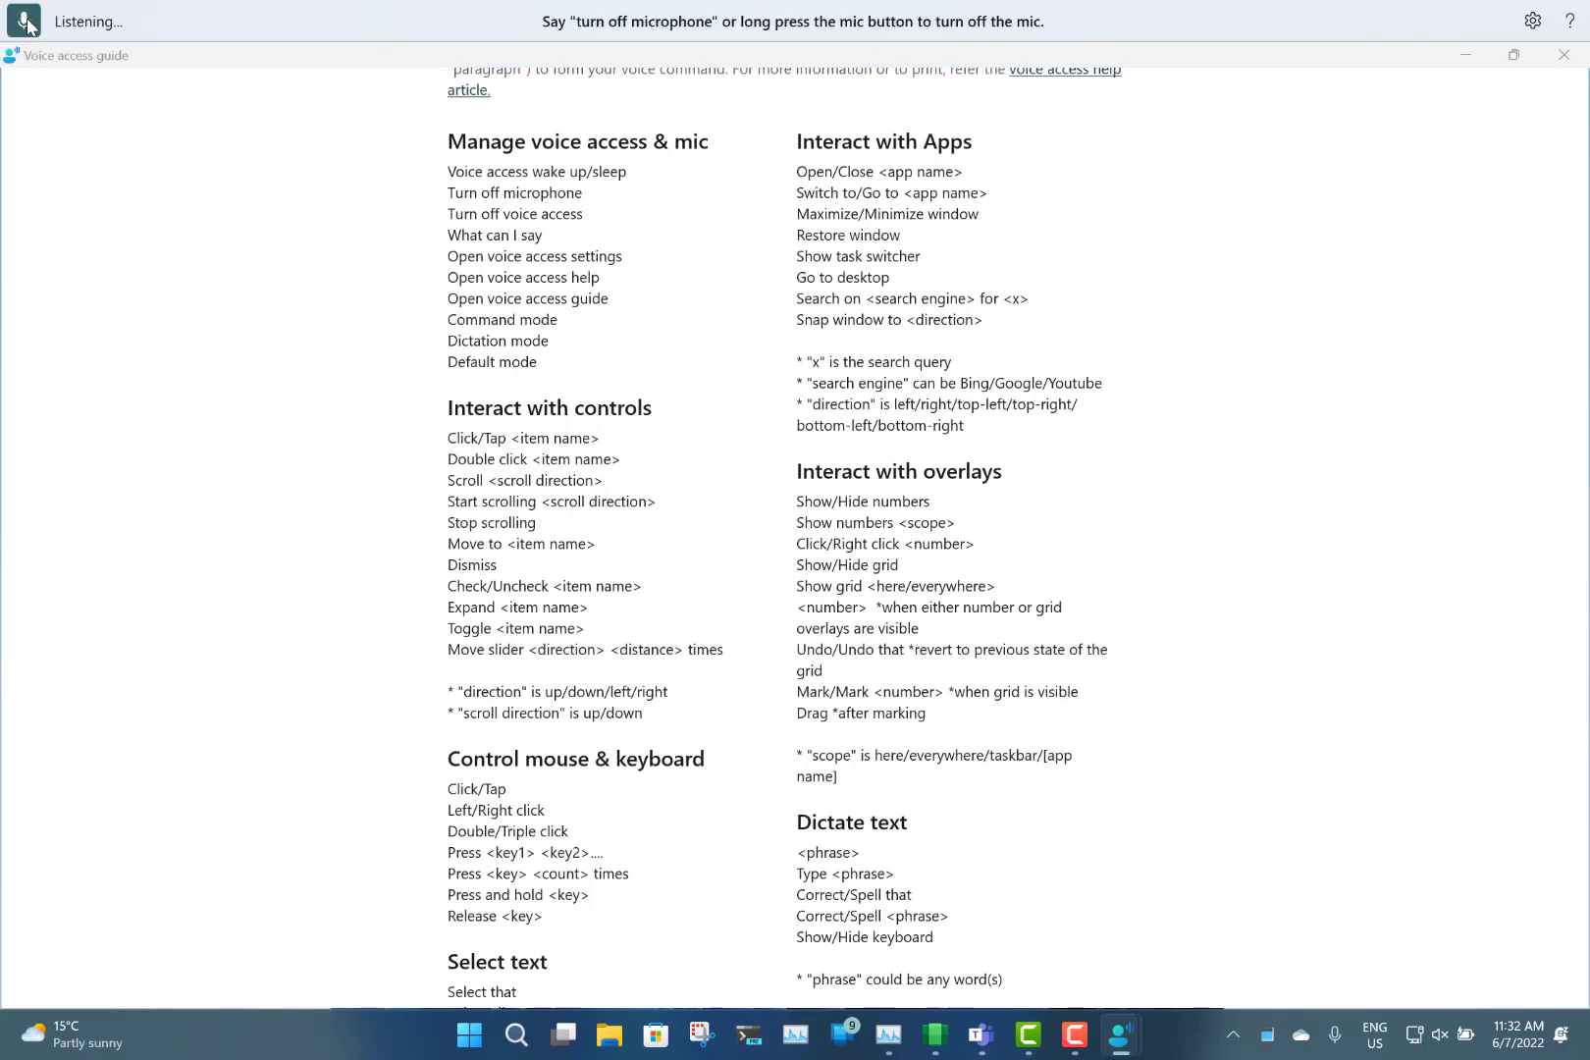
click(470, 1035)
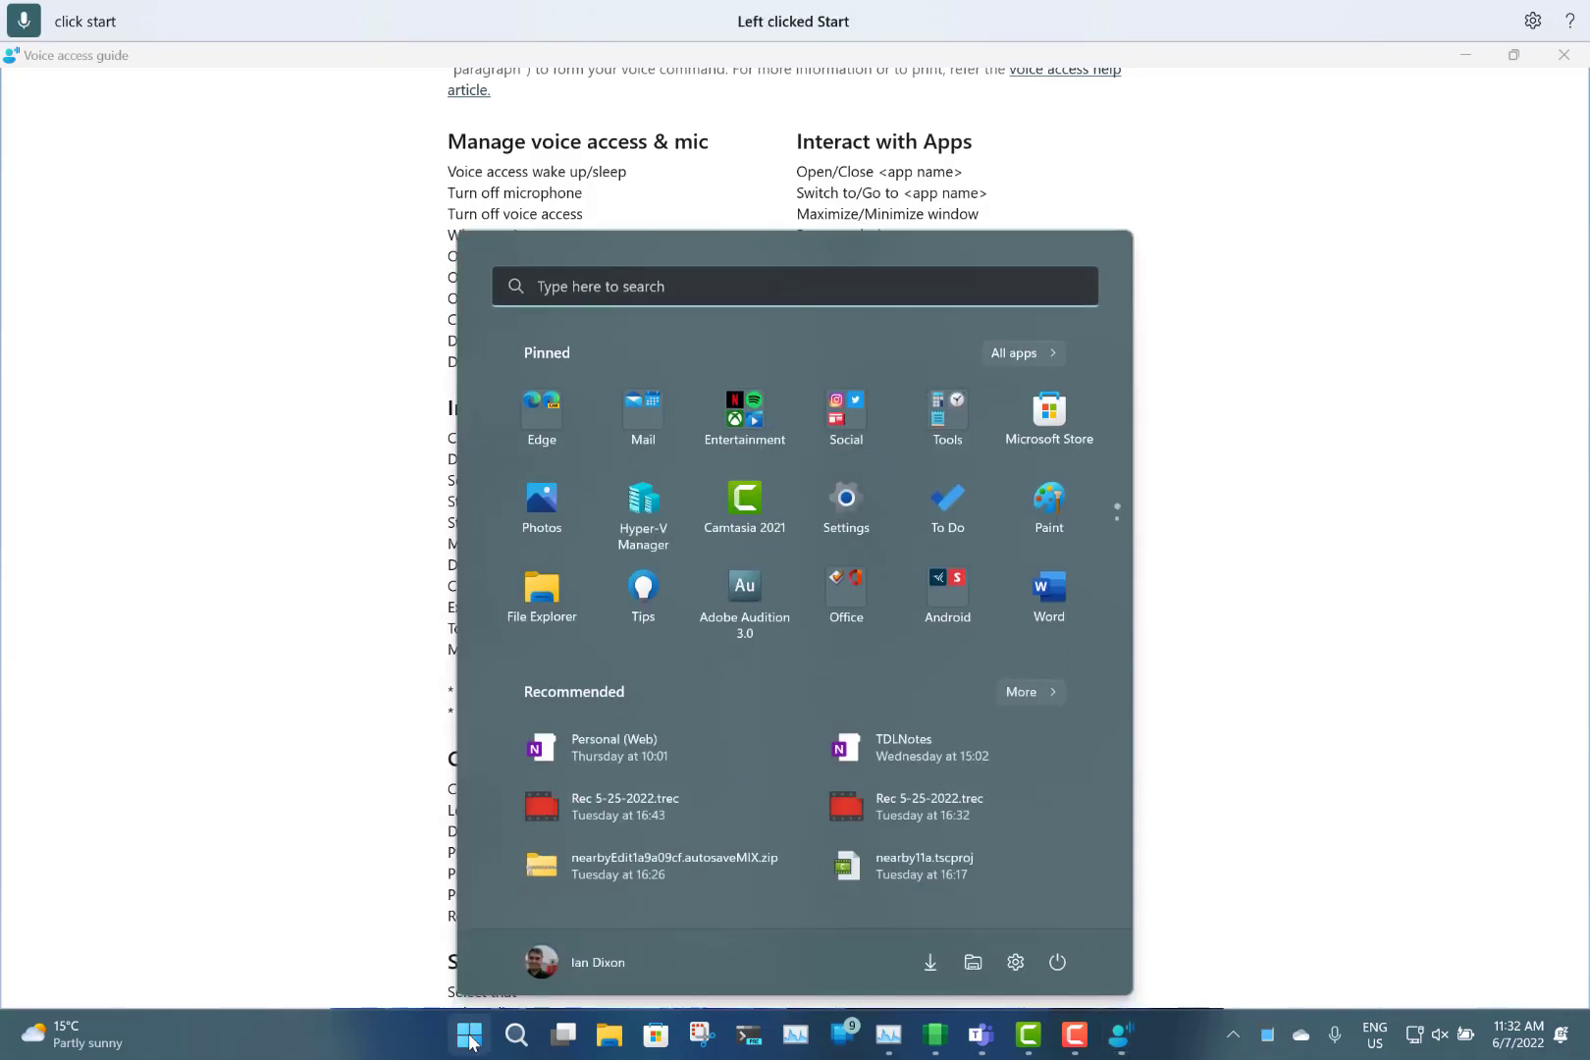
click(541, 422)
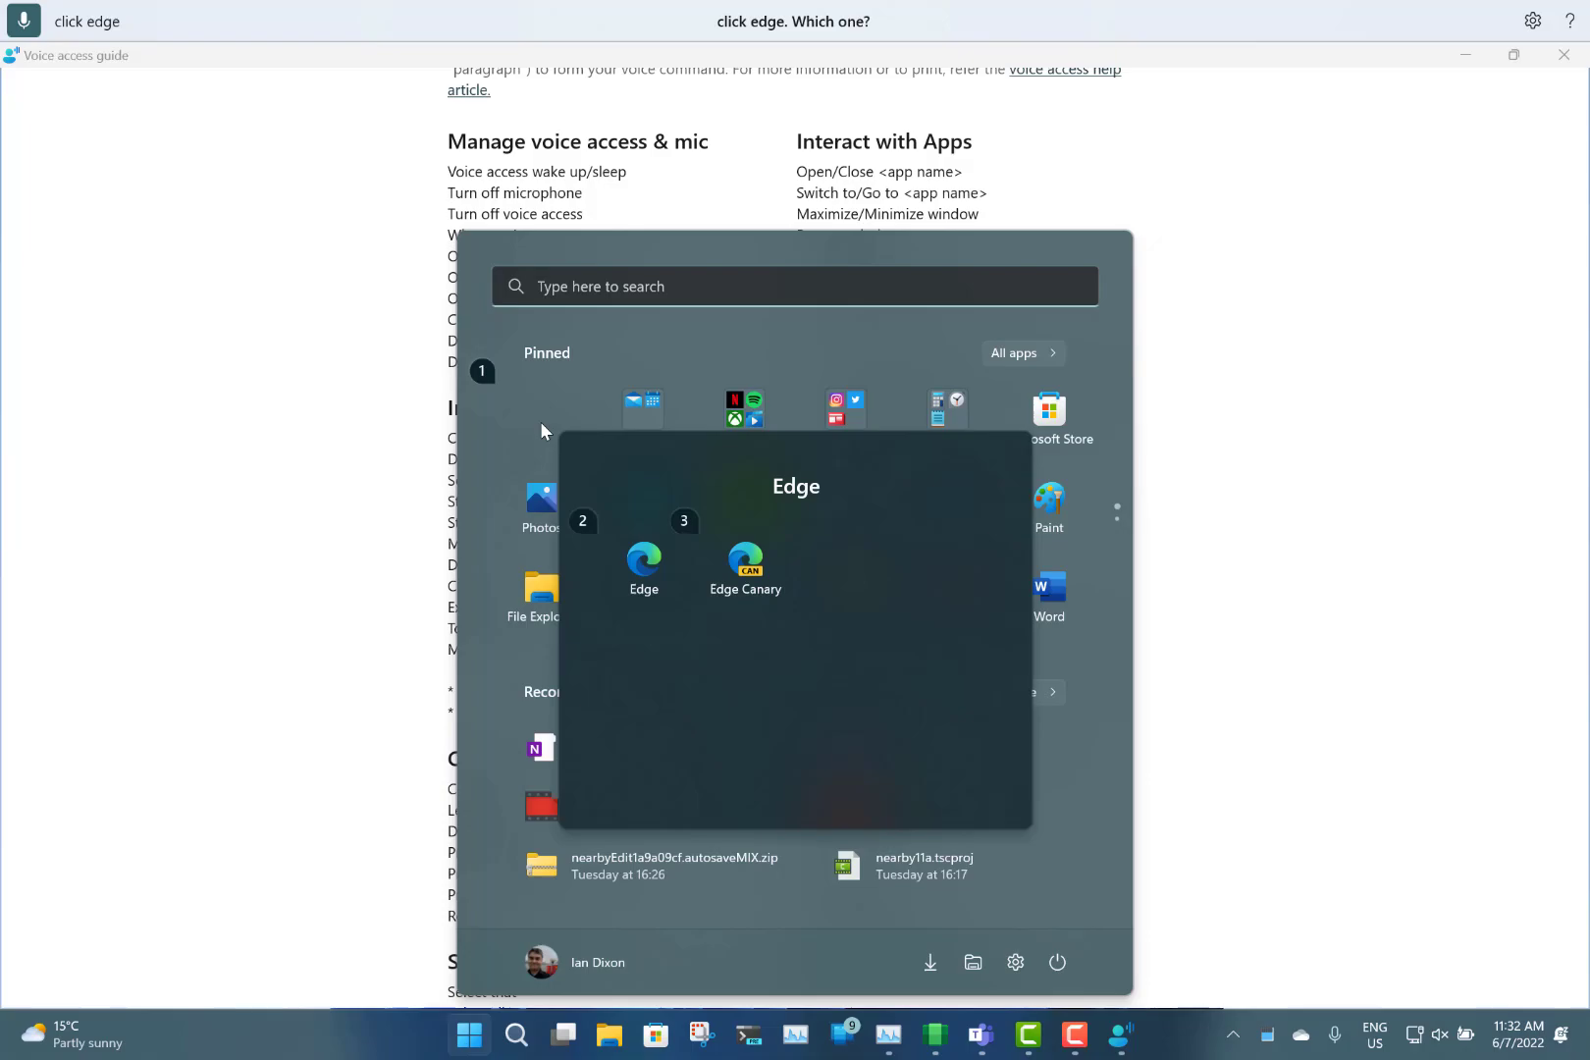
click(643, 562)
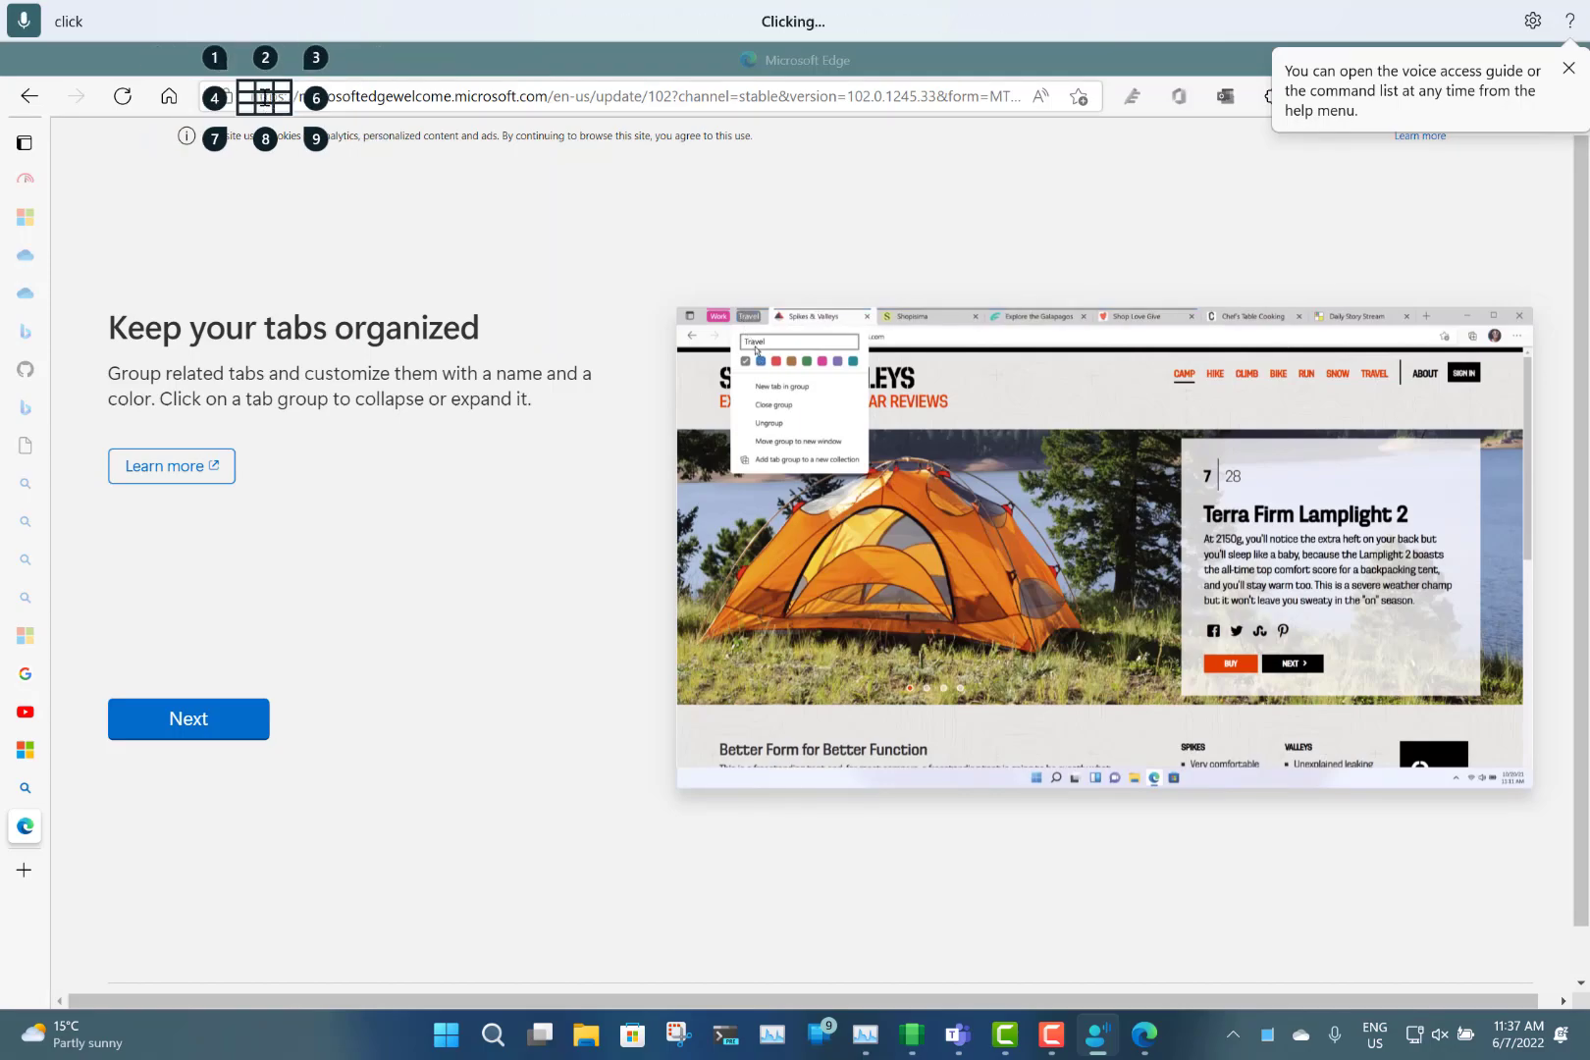
Dictate "the digital lifestyle dot com" into the browser's address bar using the grid overlay and submit it
click(265, 97)
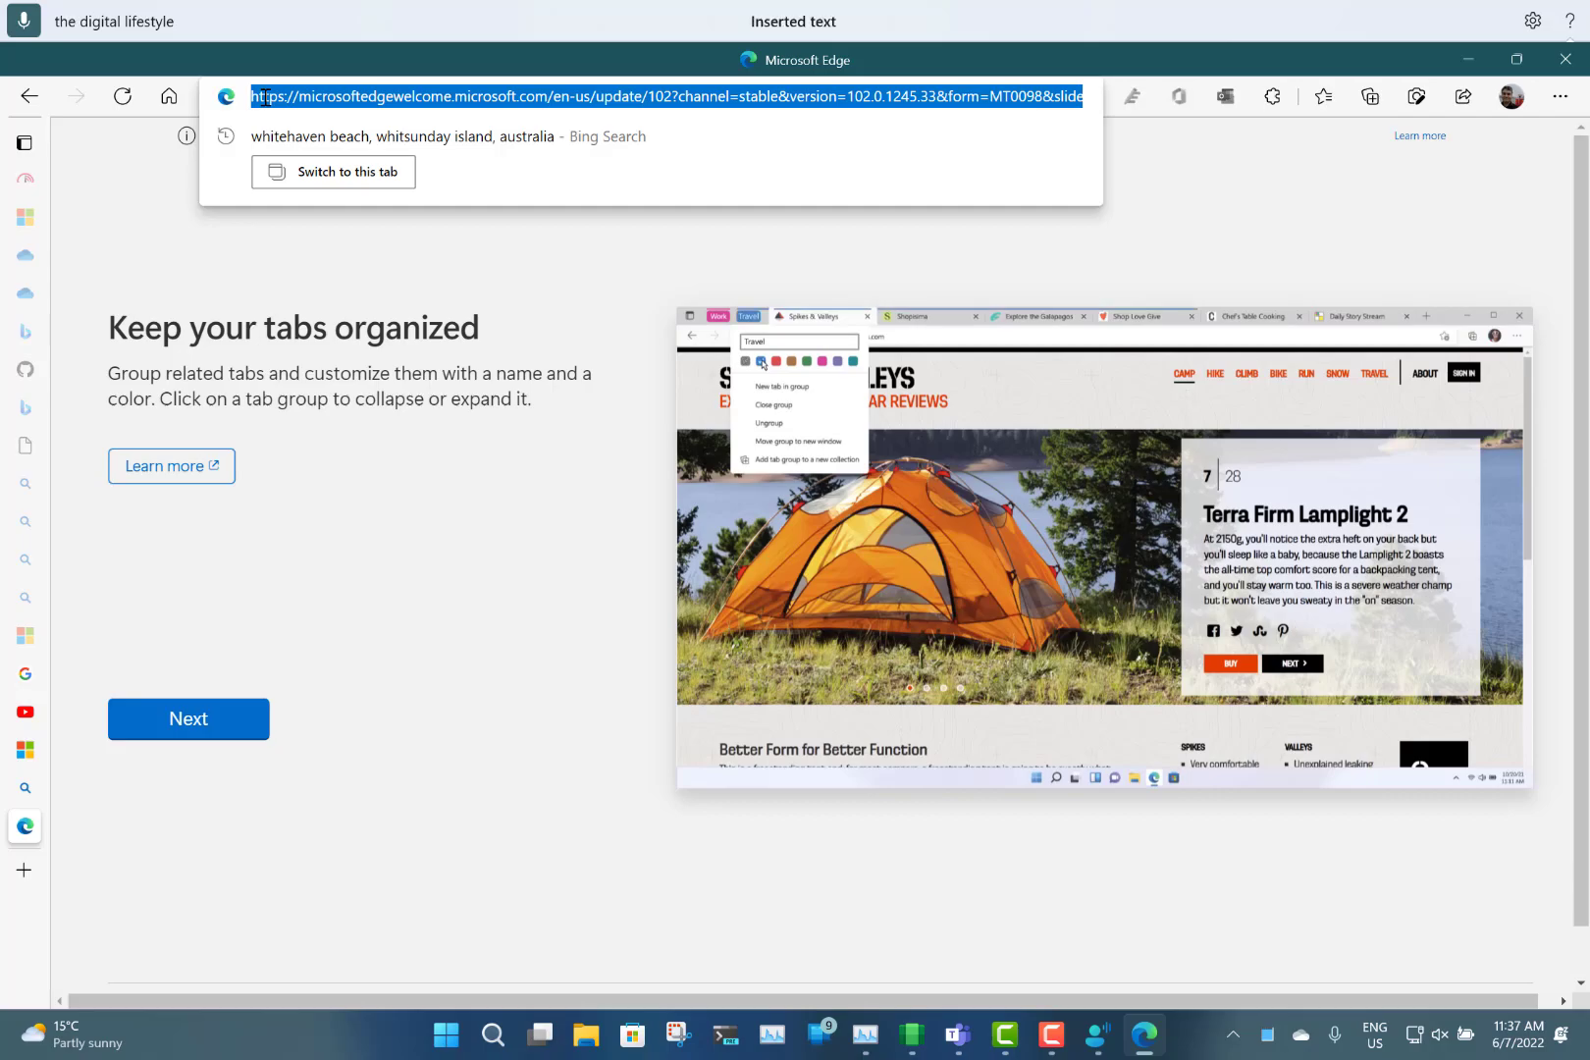
text(the digital lifestyle)
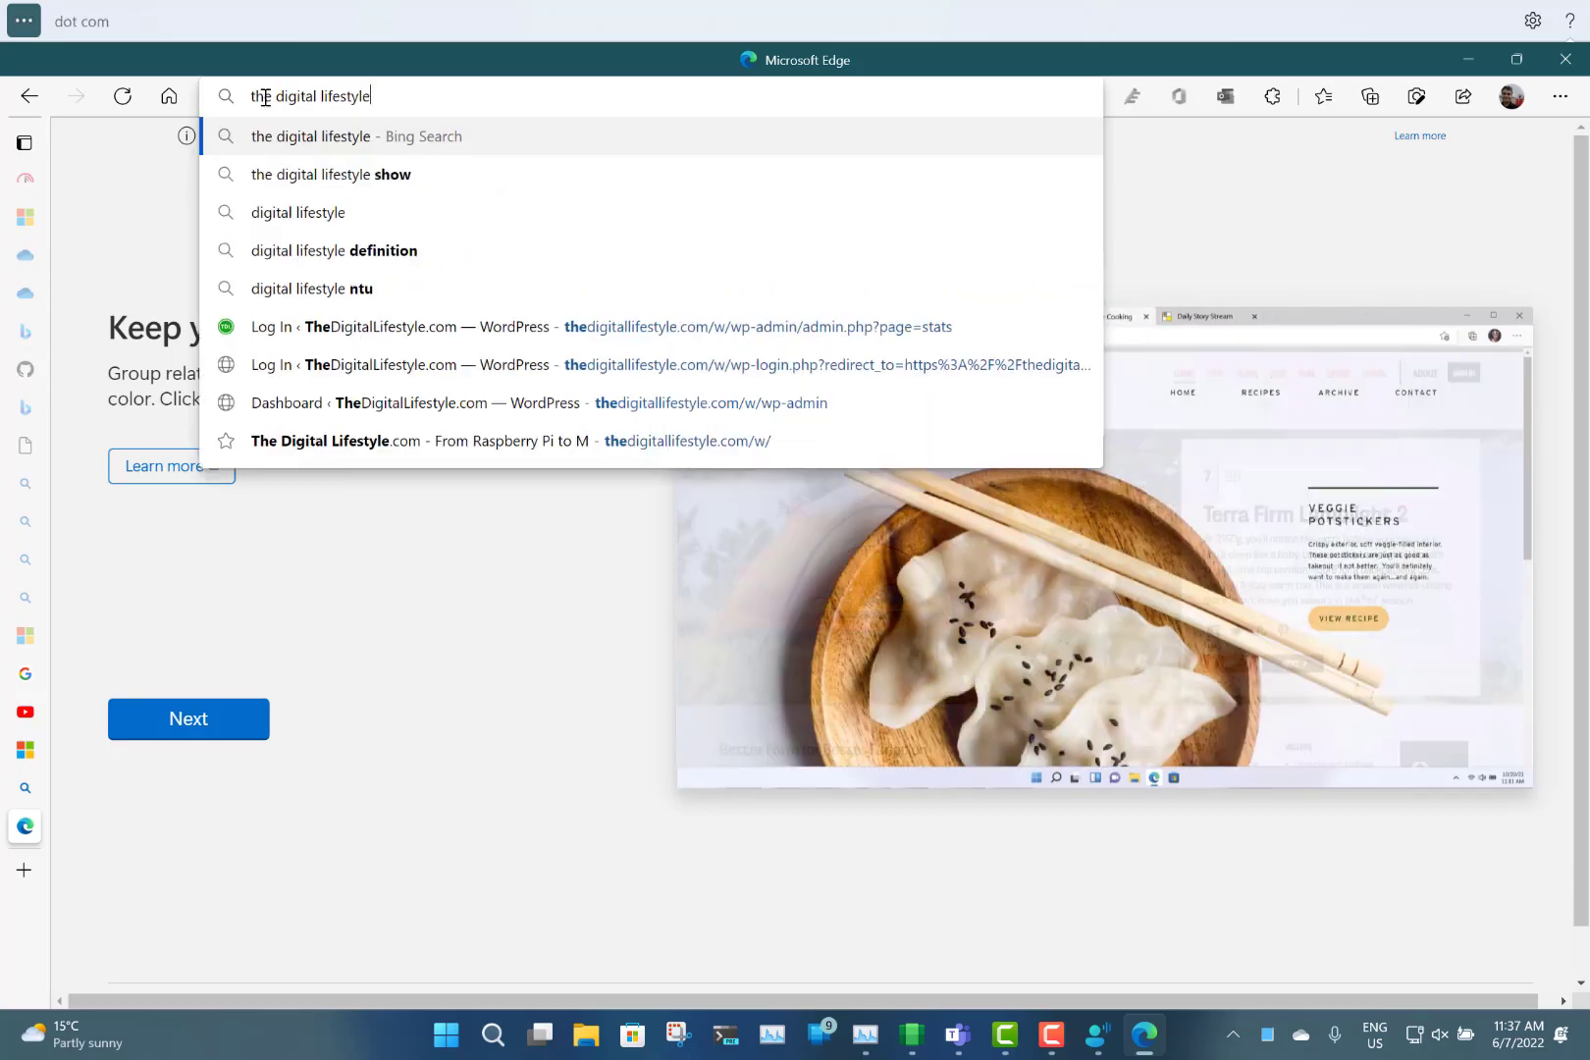
text( dot com)
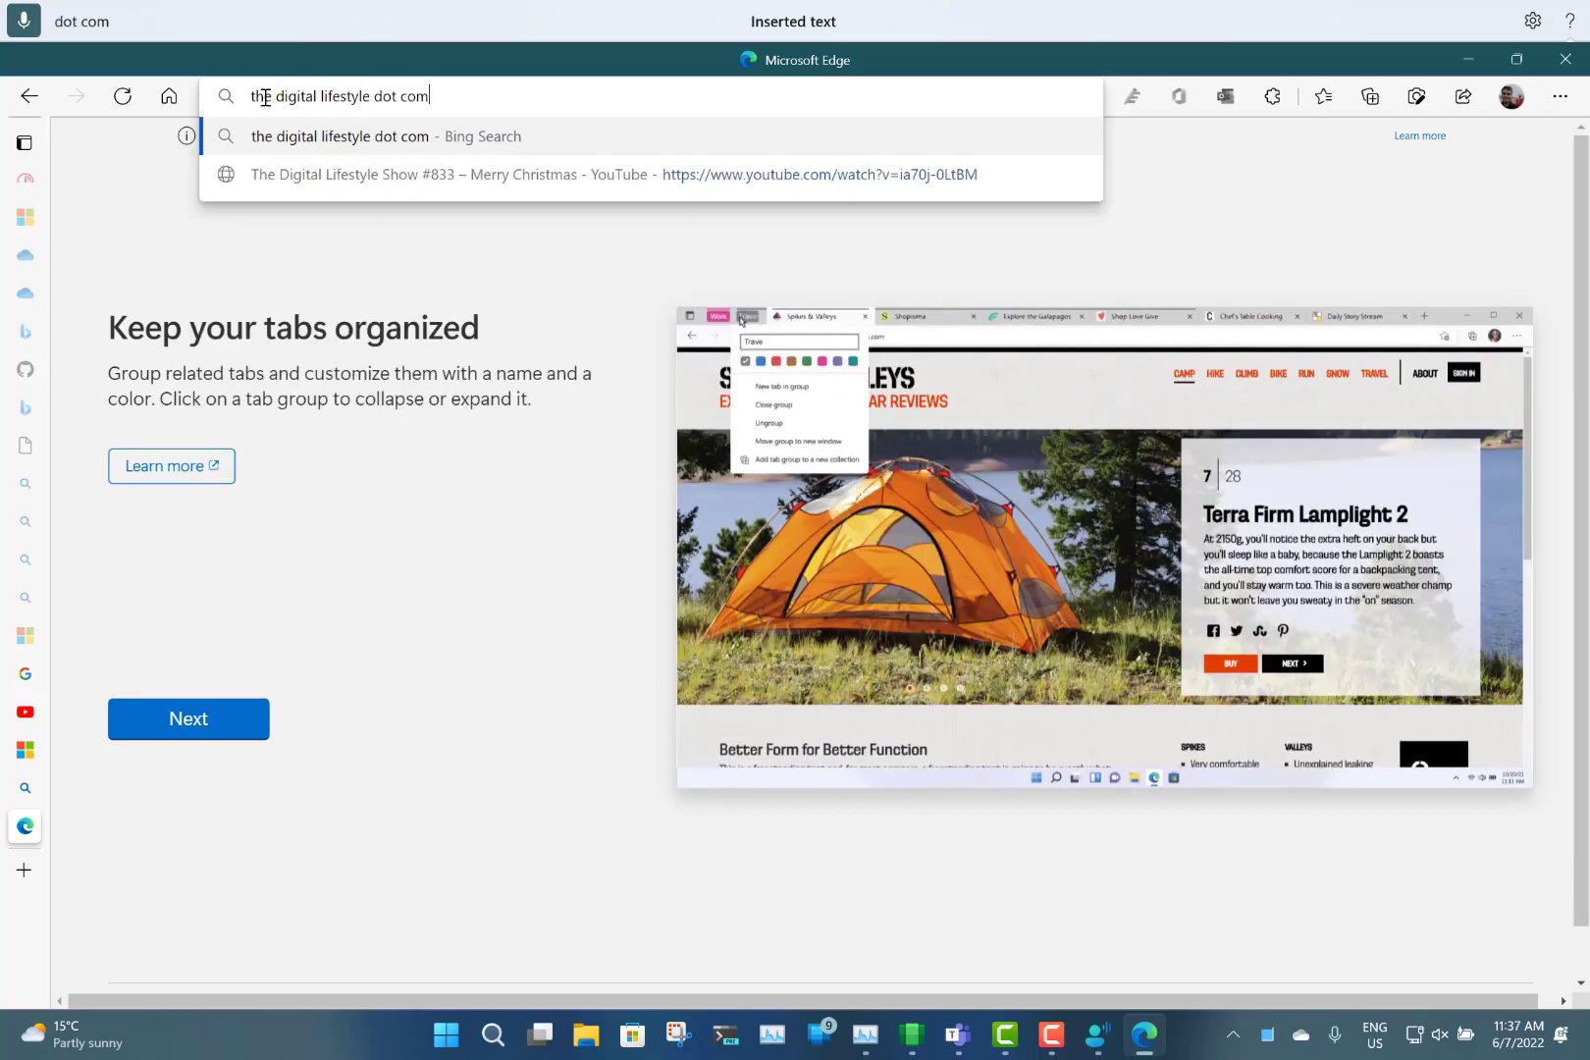
key(Return)
Switch the voice access microphone through sleep, listening and off, and return it to listening
click(22, 29)
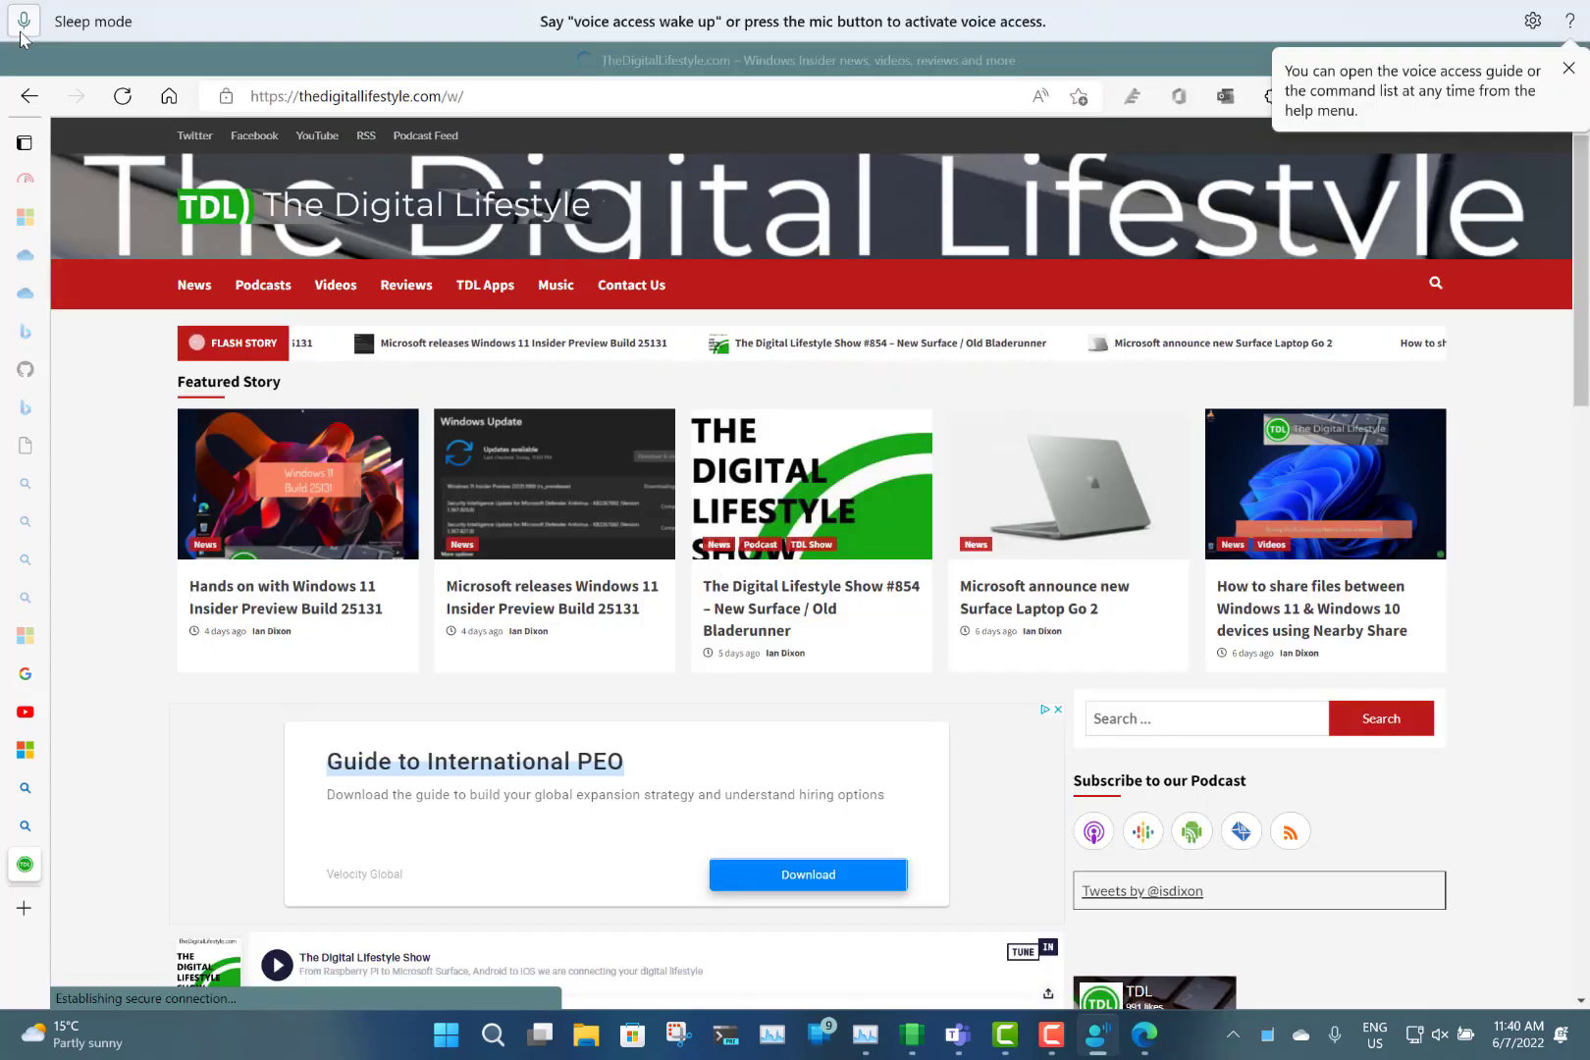
click(21, 33)
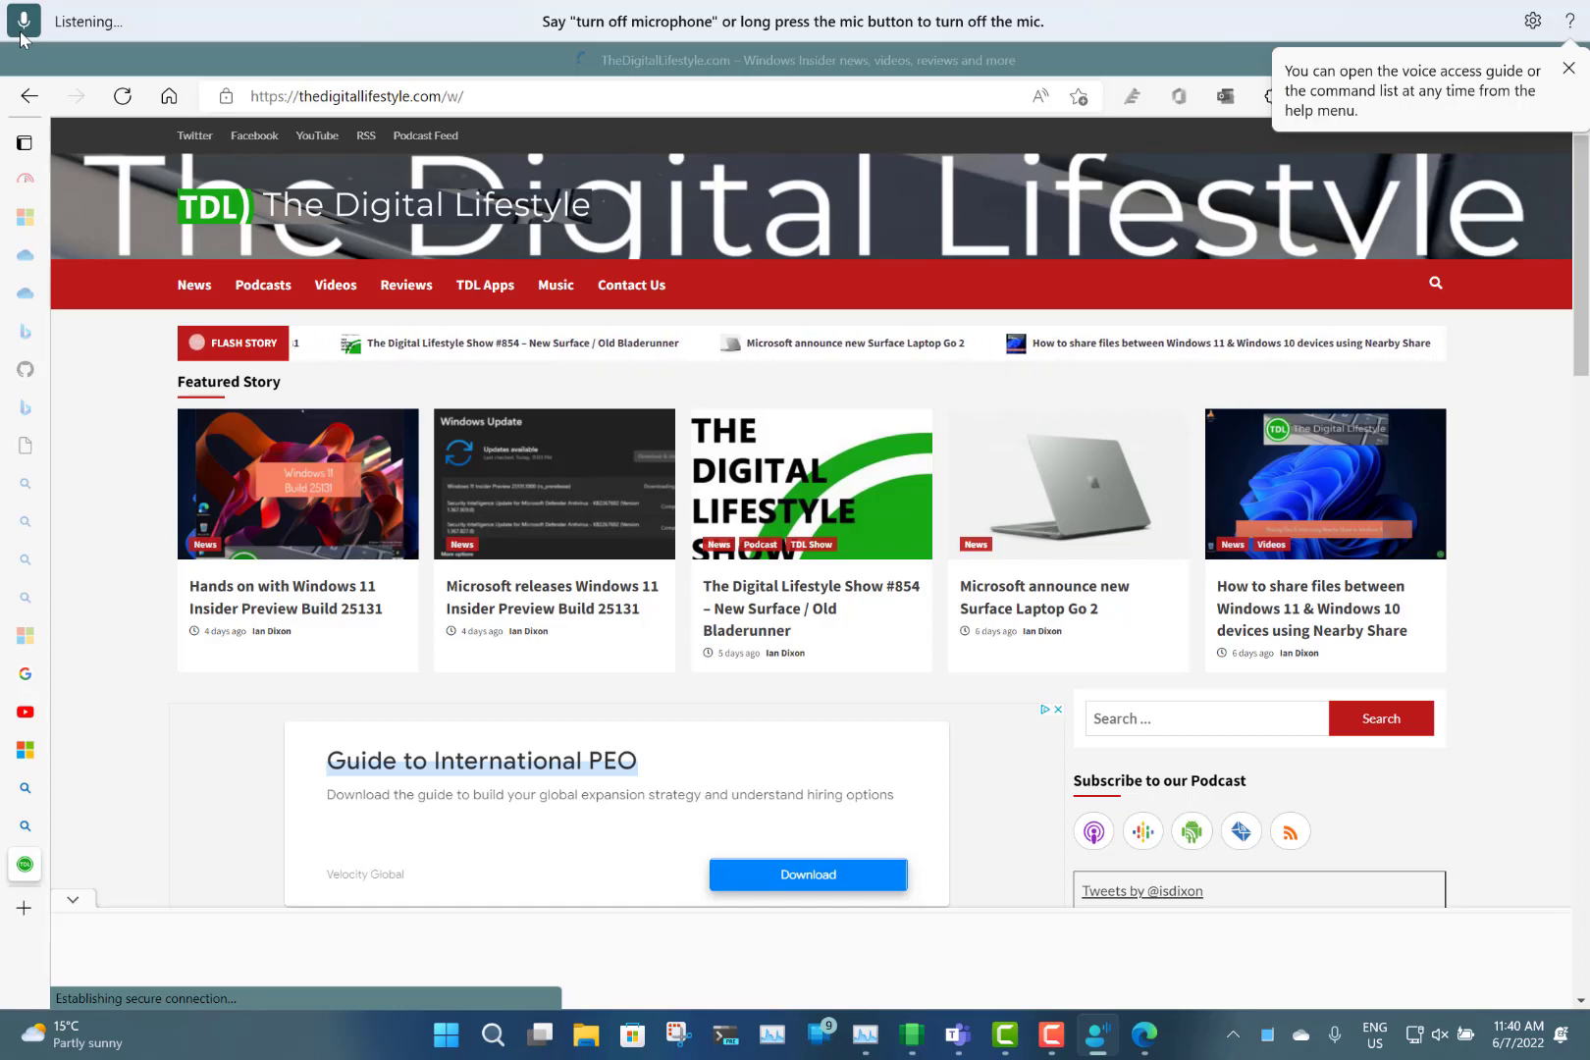
click(21, 33)
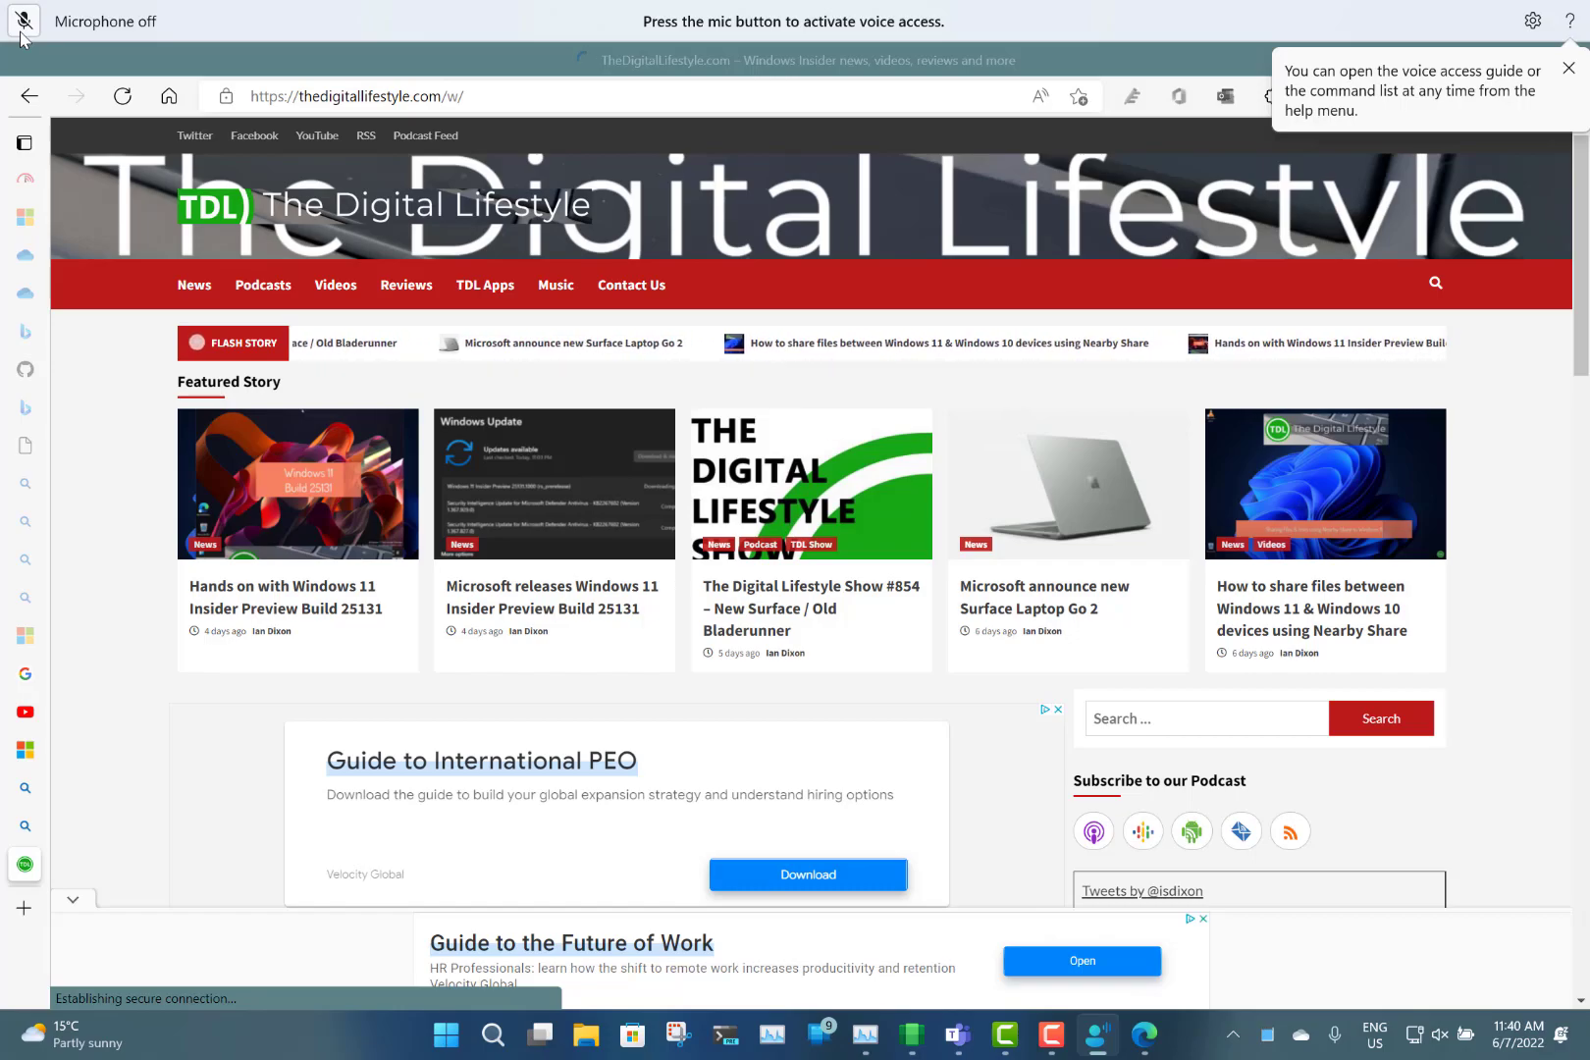
click(21, 33)
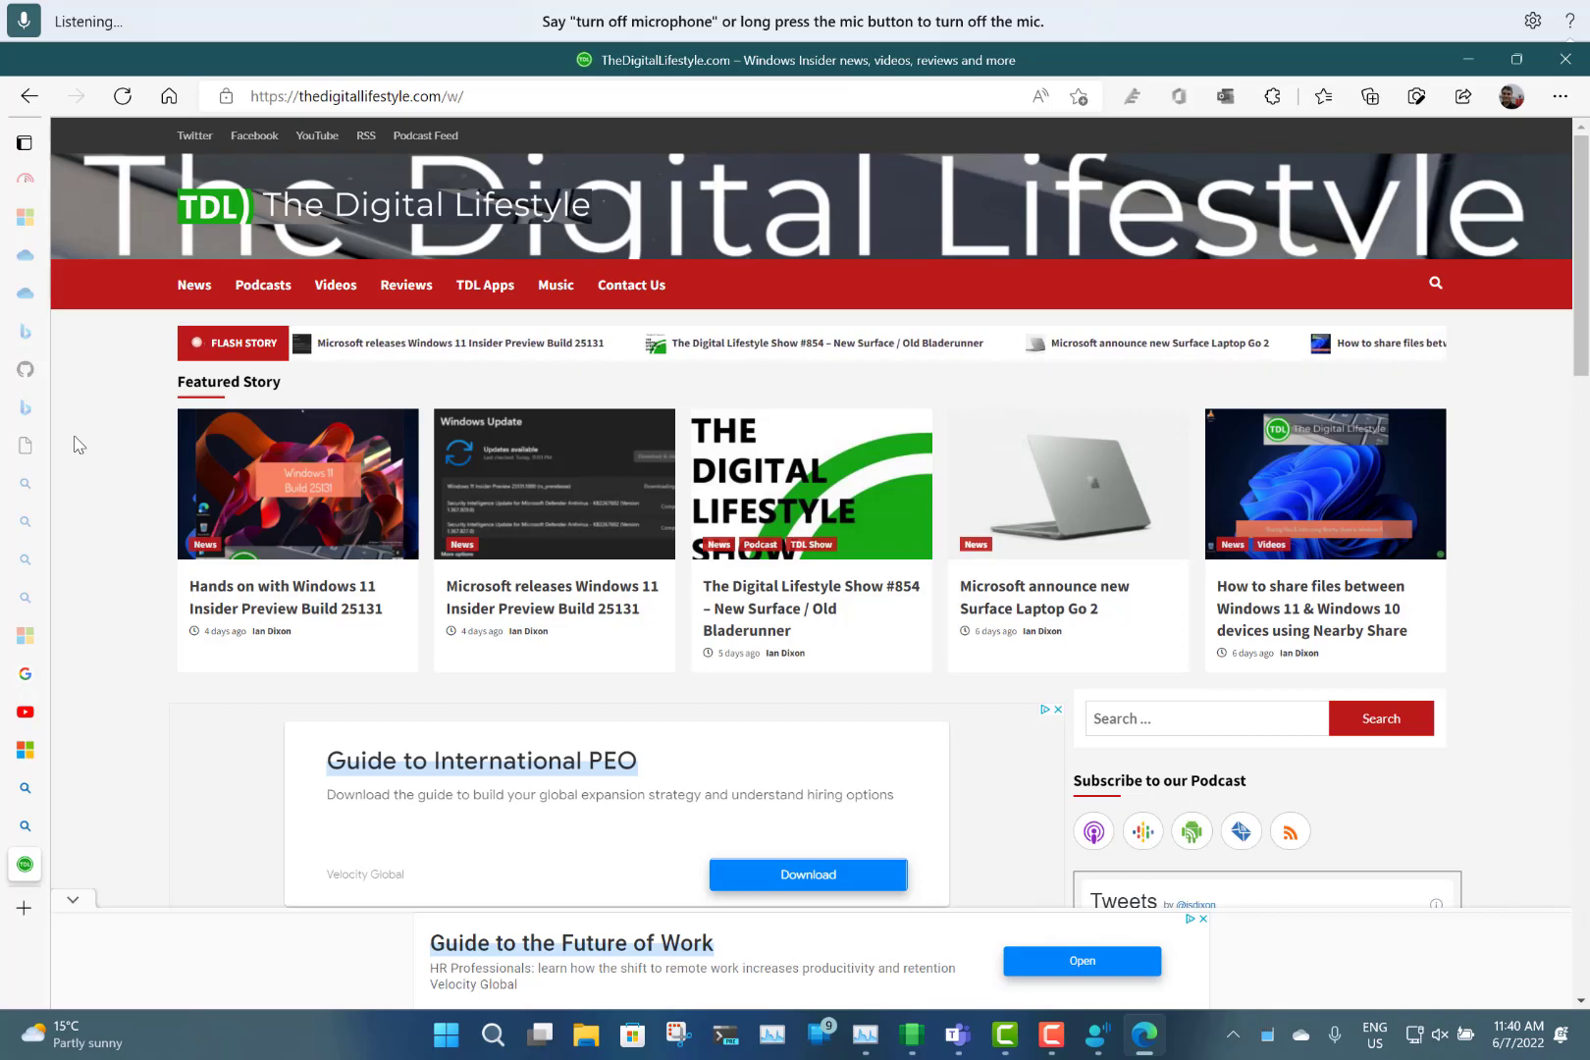
Open the home page's "My top tips and FAQ for Windows 11" article using the grid overlay, and close the browser window
scroll(810, 510, down, 2)
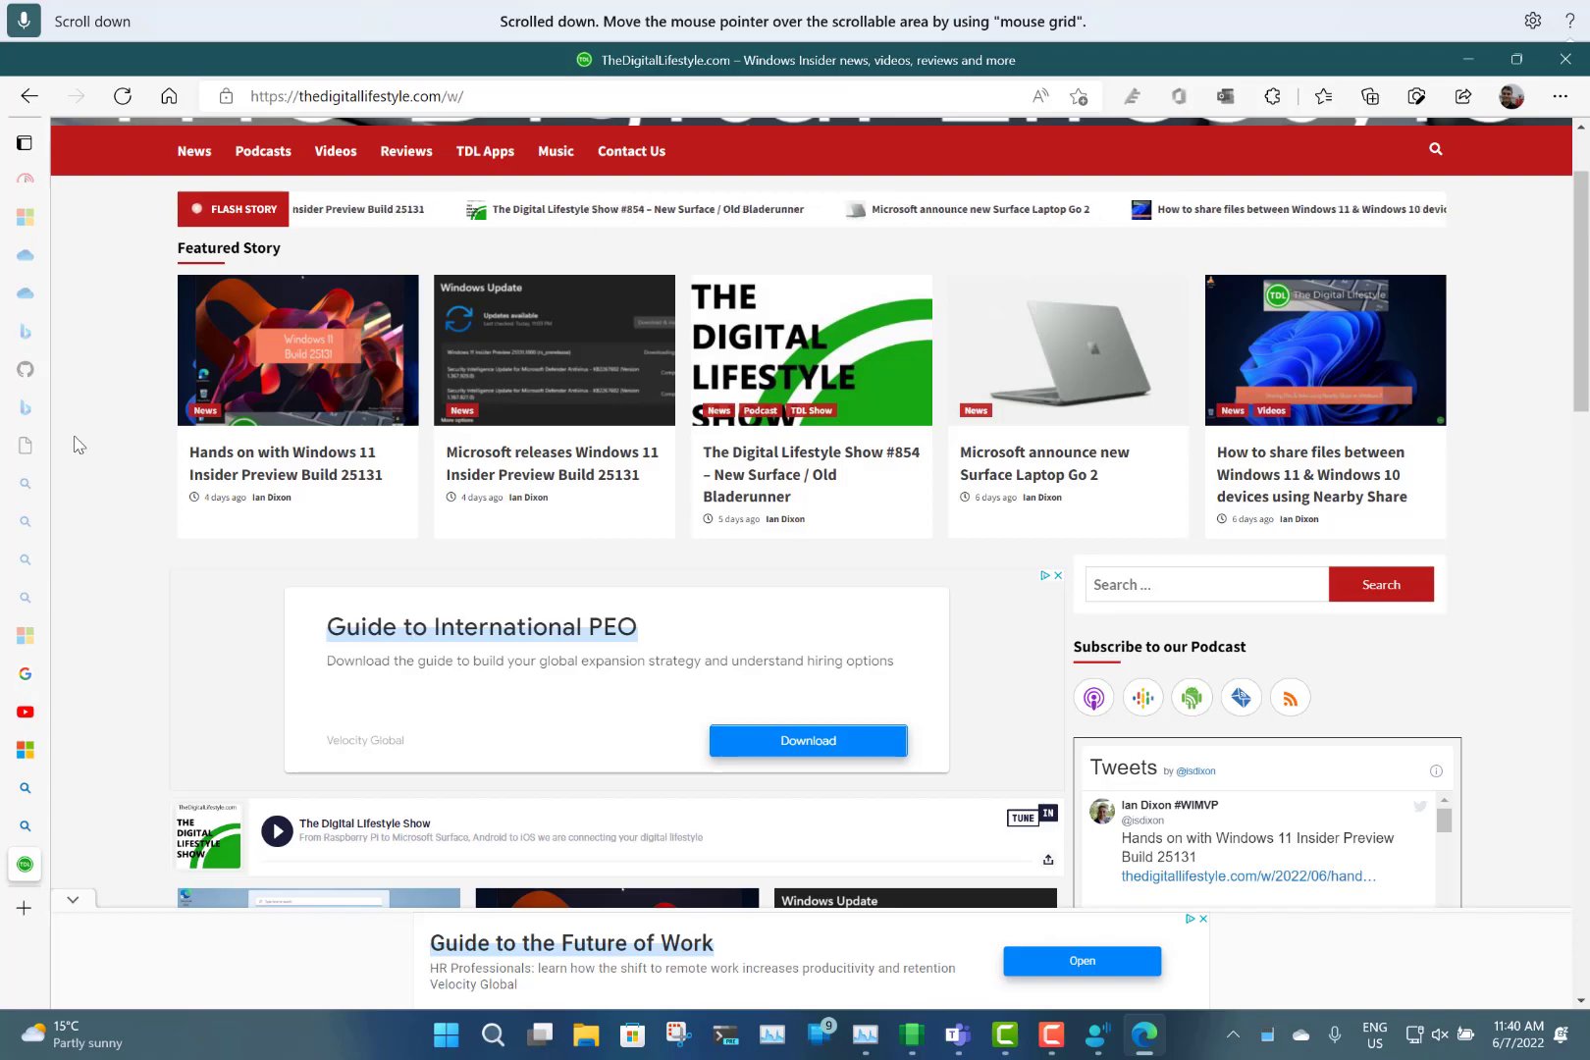
scroll(811, 510, down, 2)
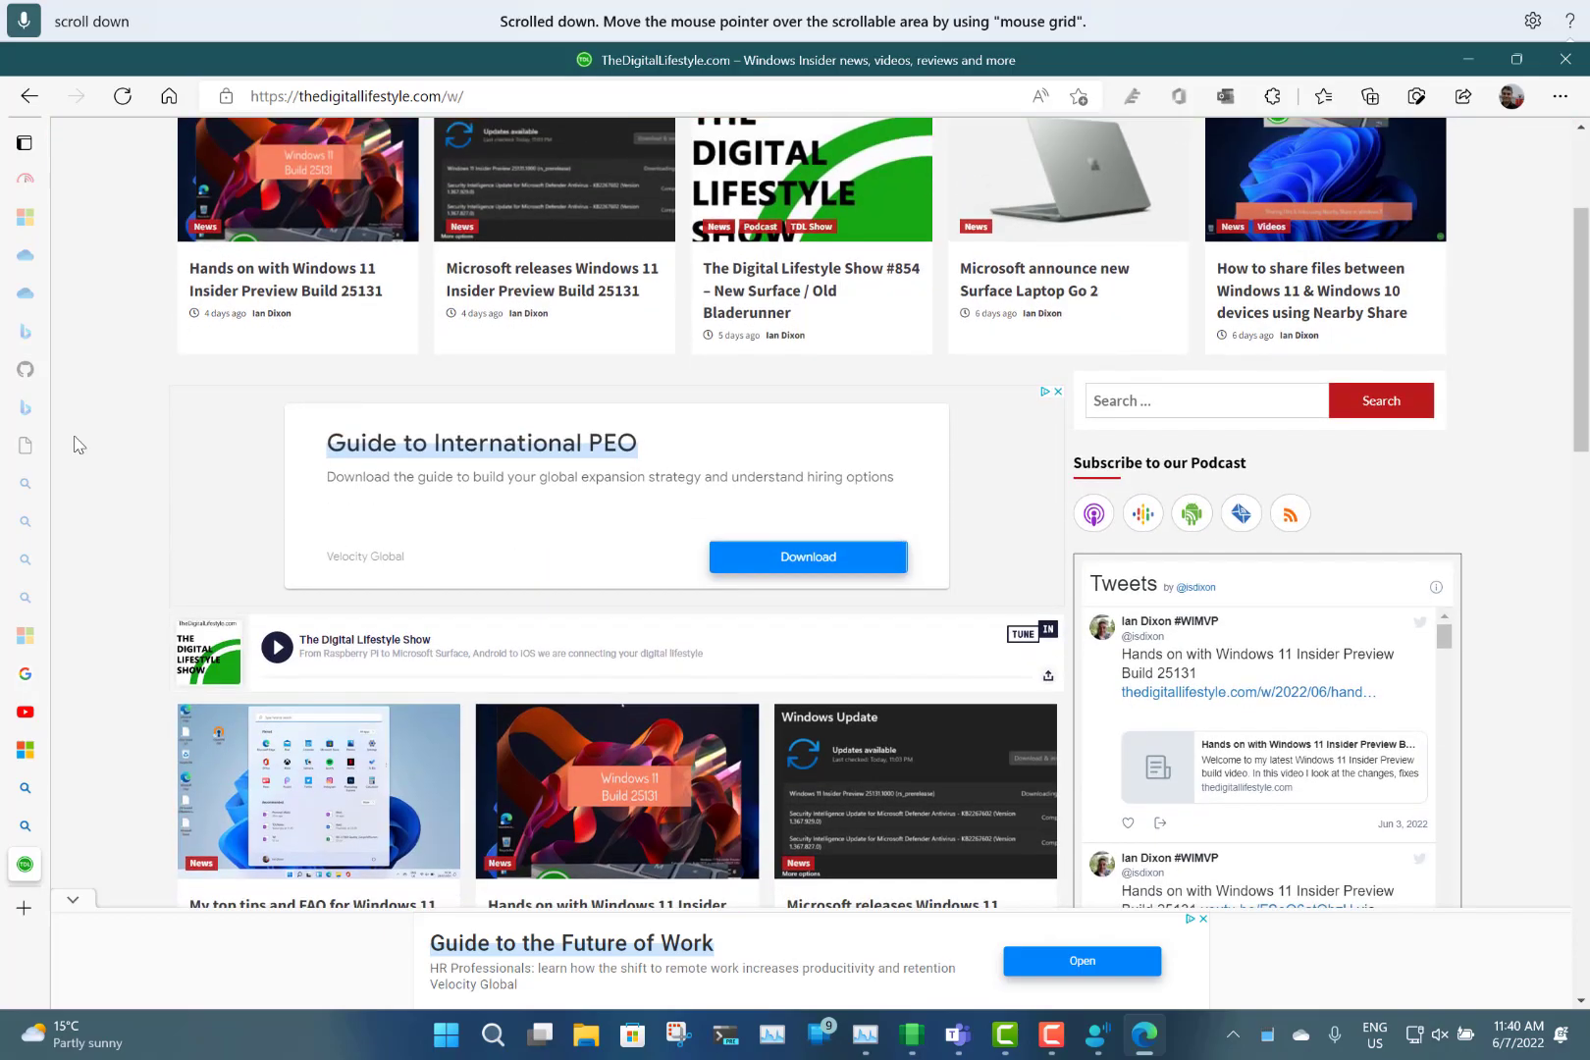
scroll(811, 510, down, 2)
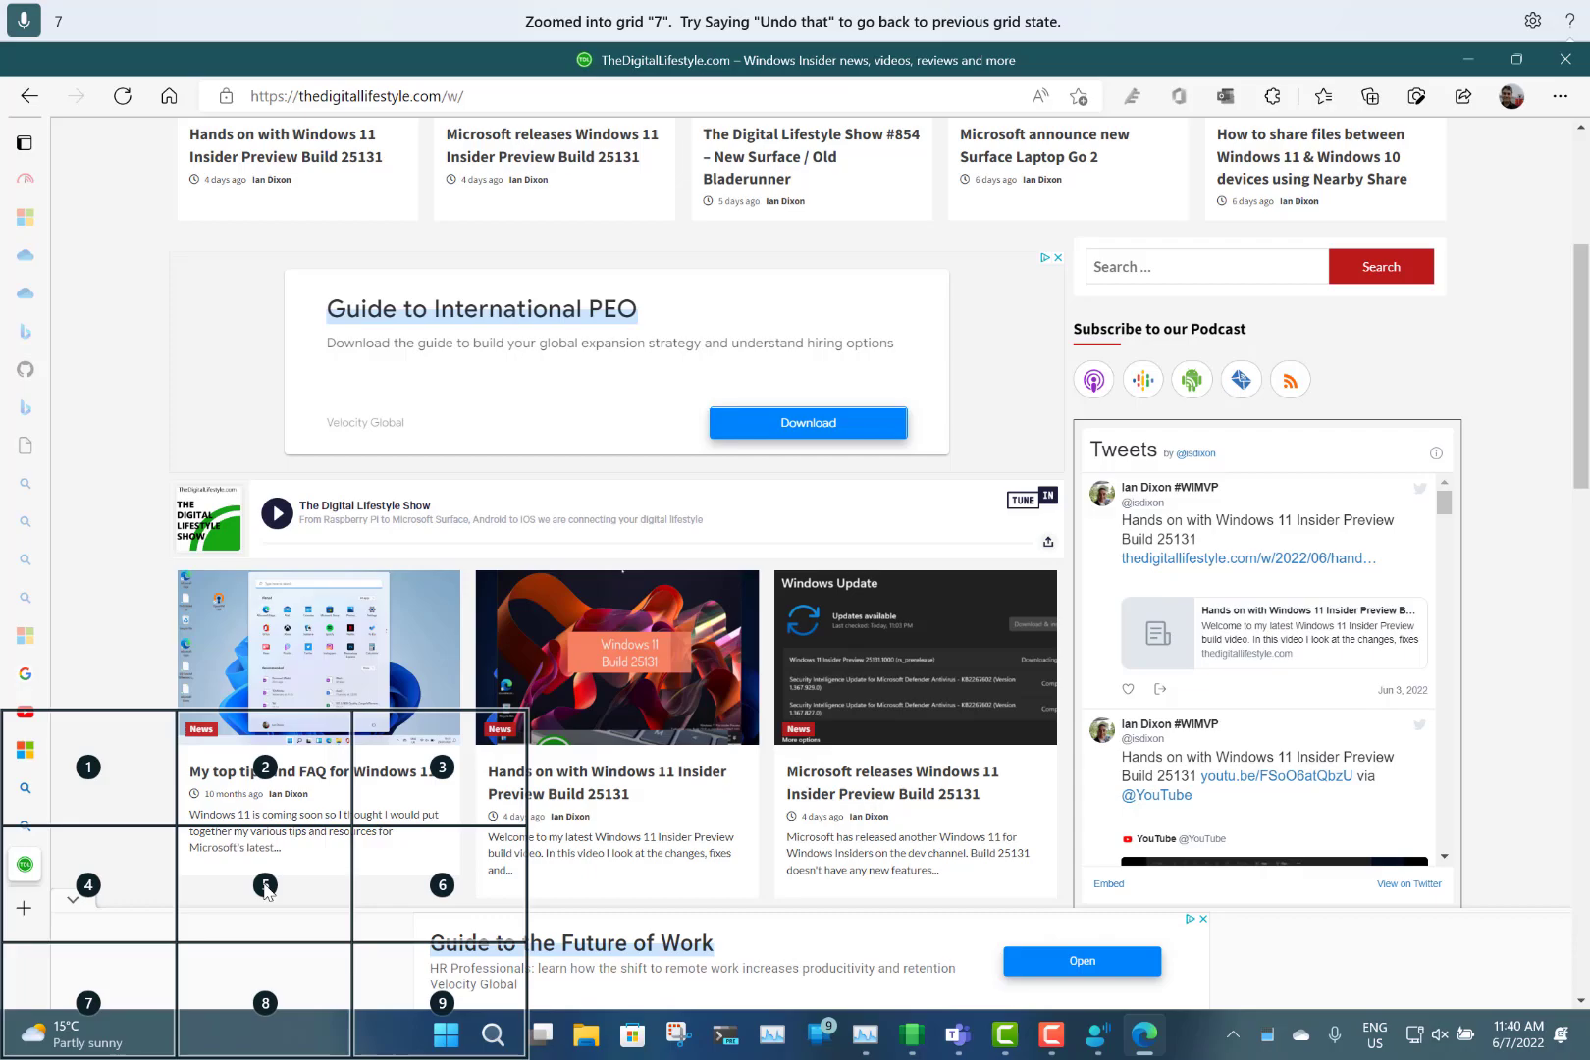
click(264, 772)
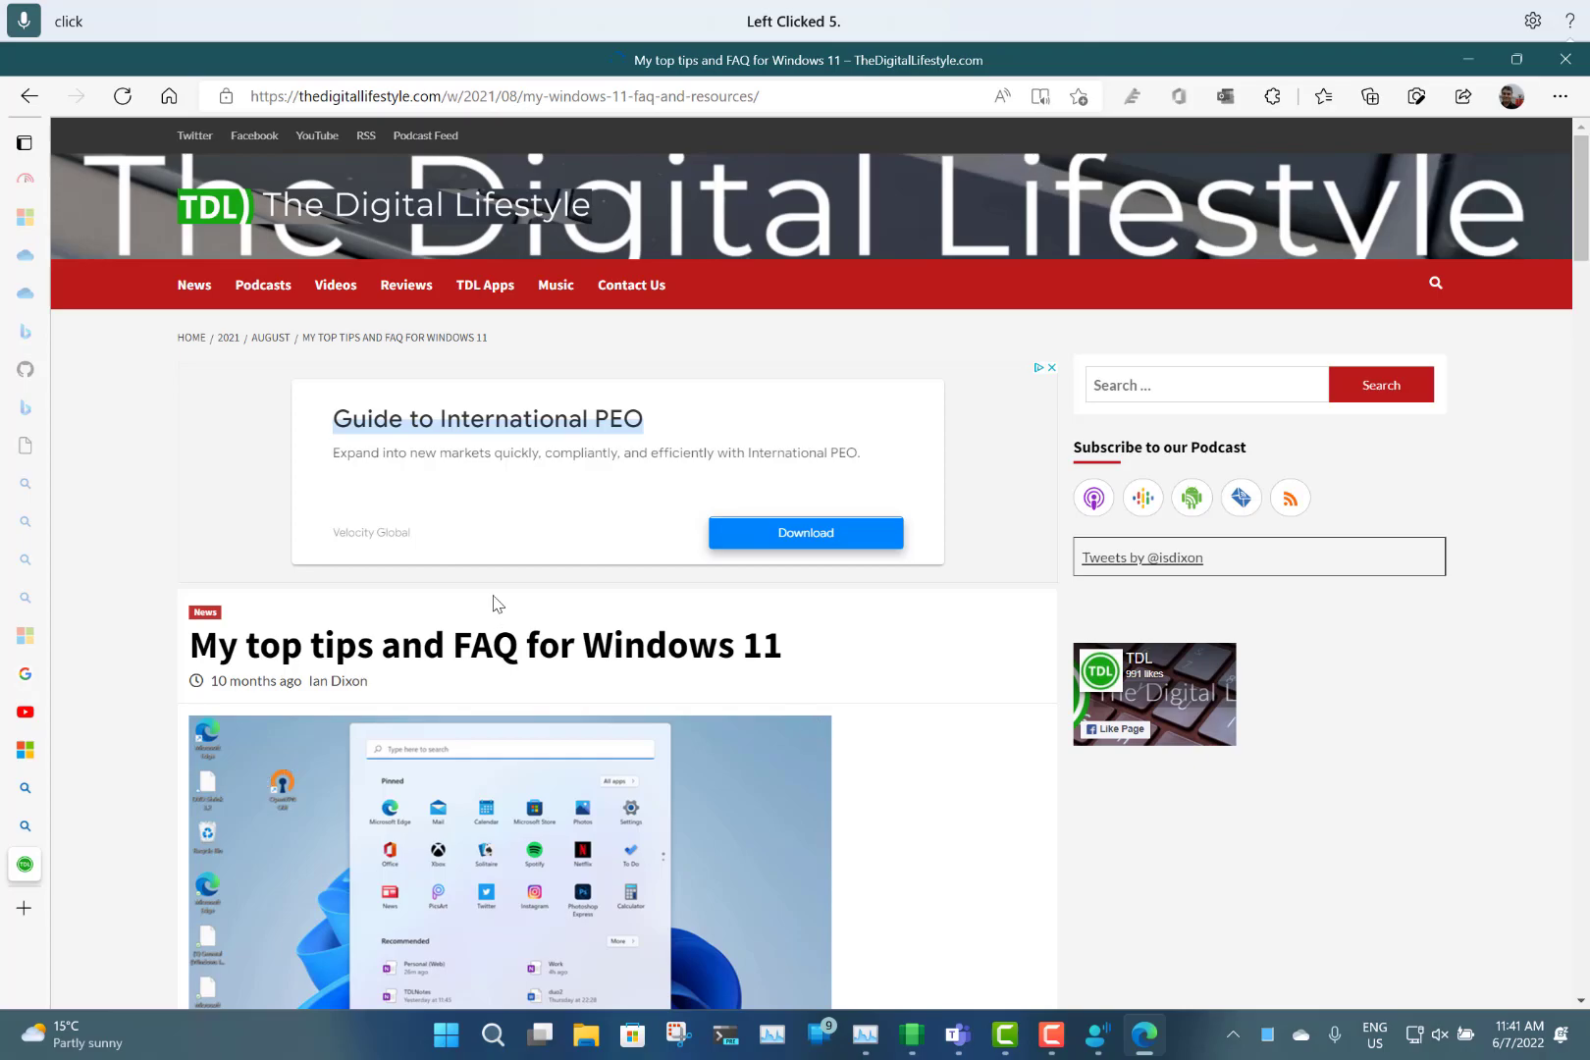
key(alt+F4)
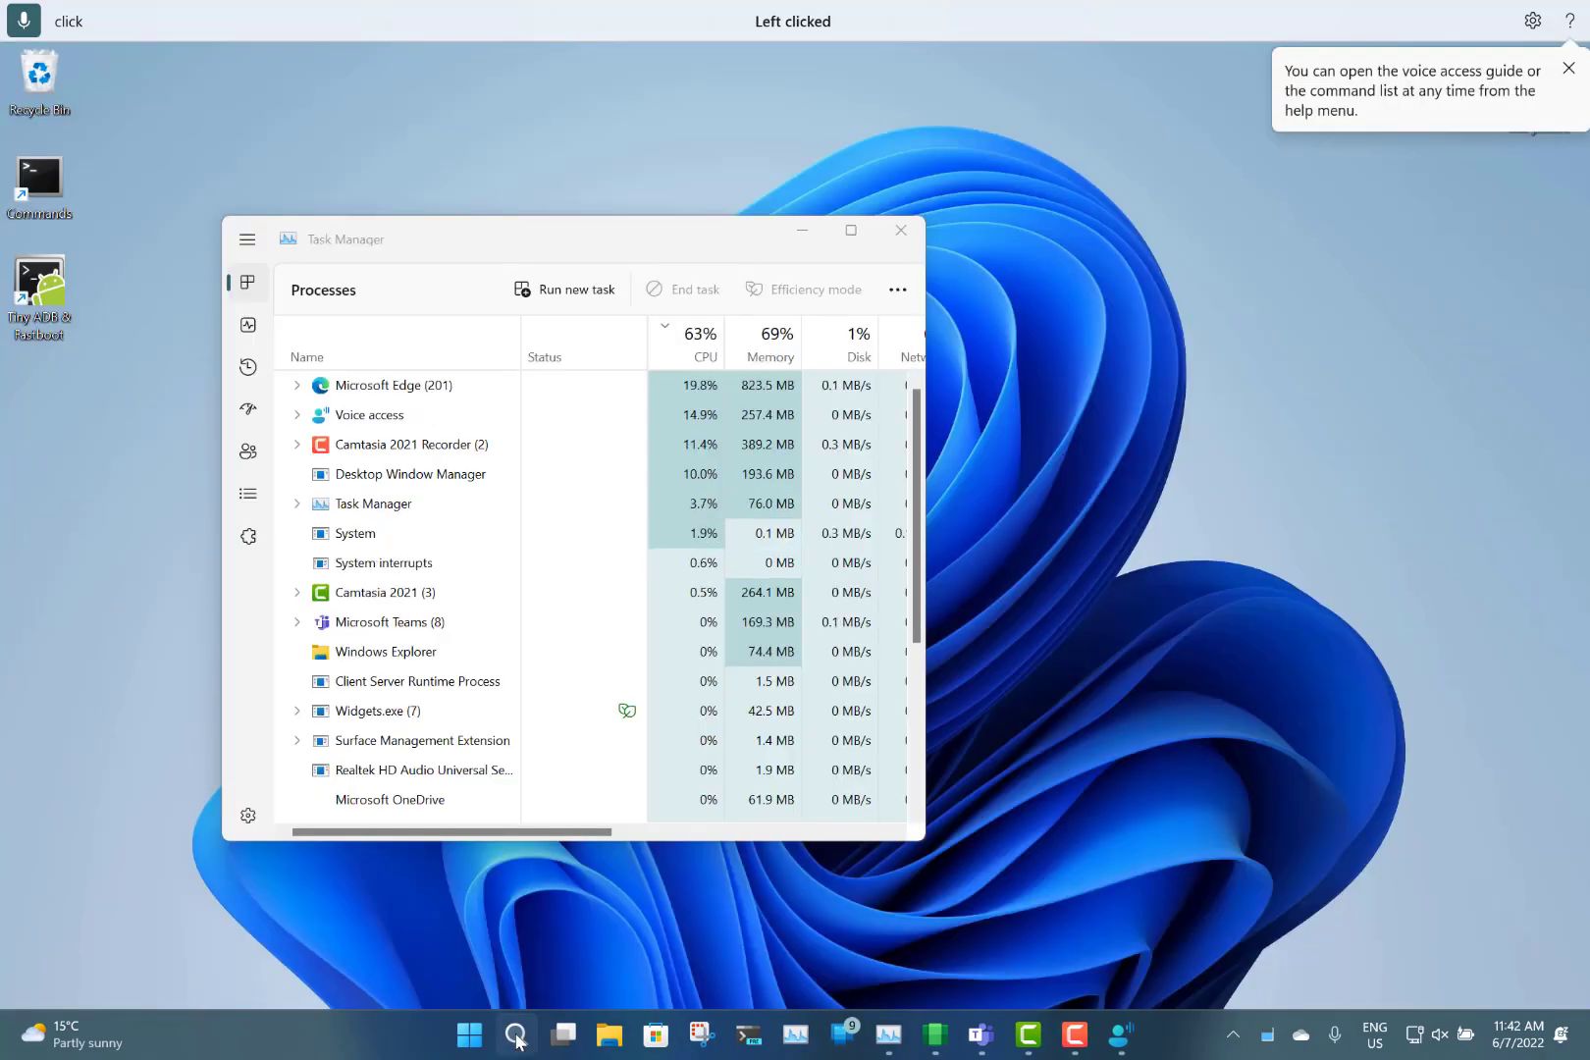
Search Windows for "paint", open the Paint app, and bring up its Open file dialog
click(515, 1035)
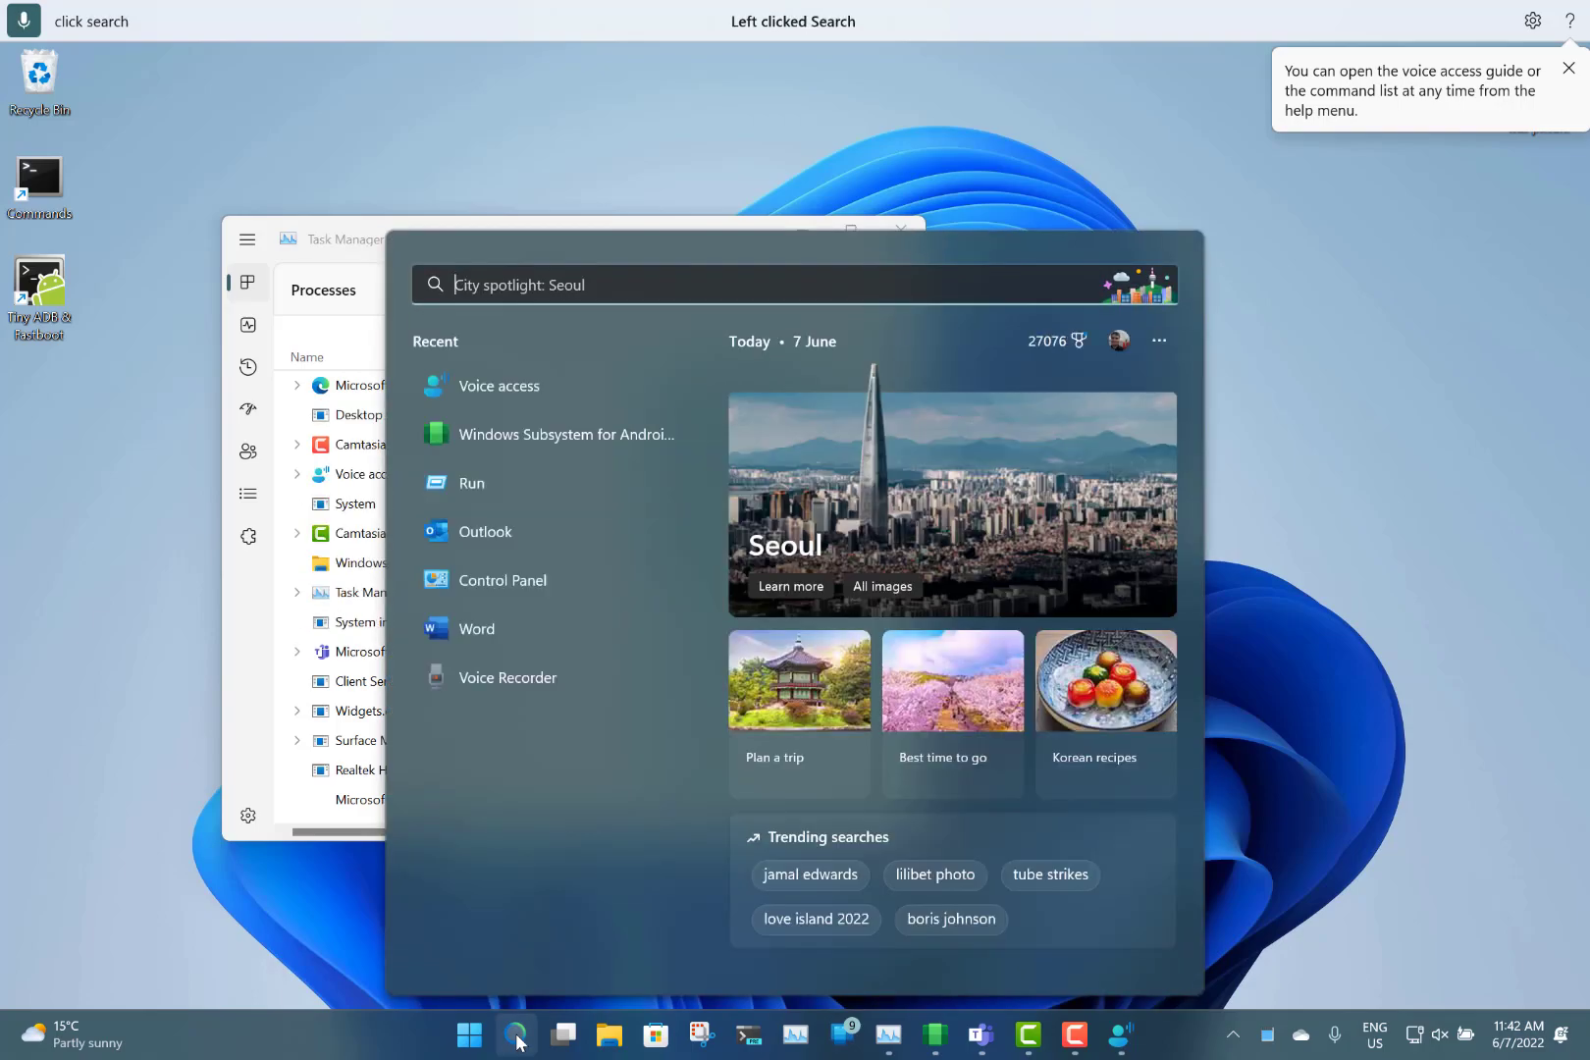
text(paint)
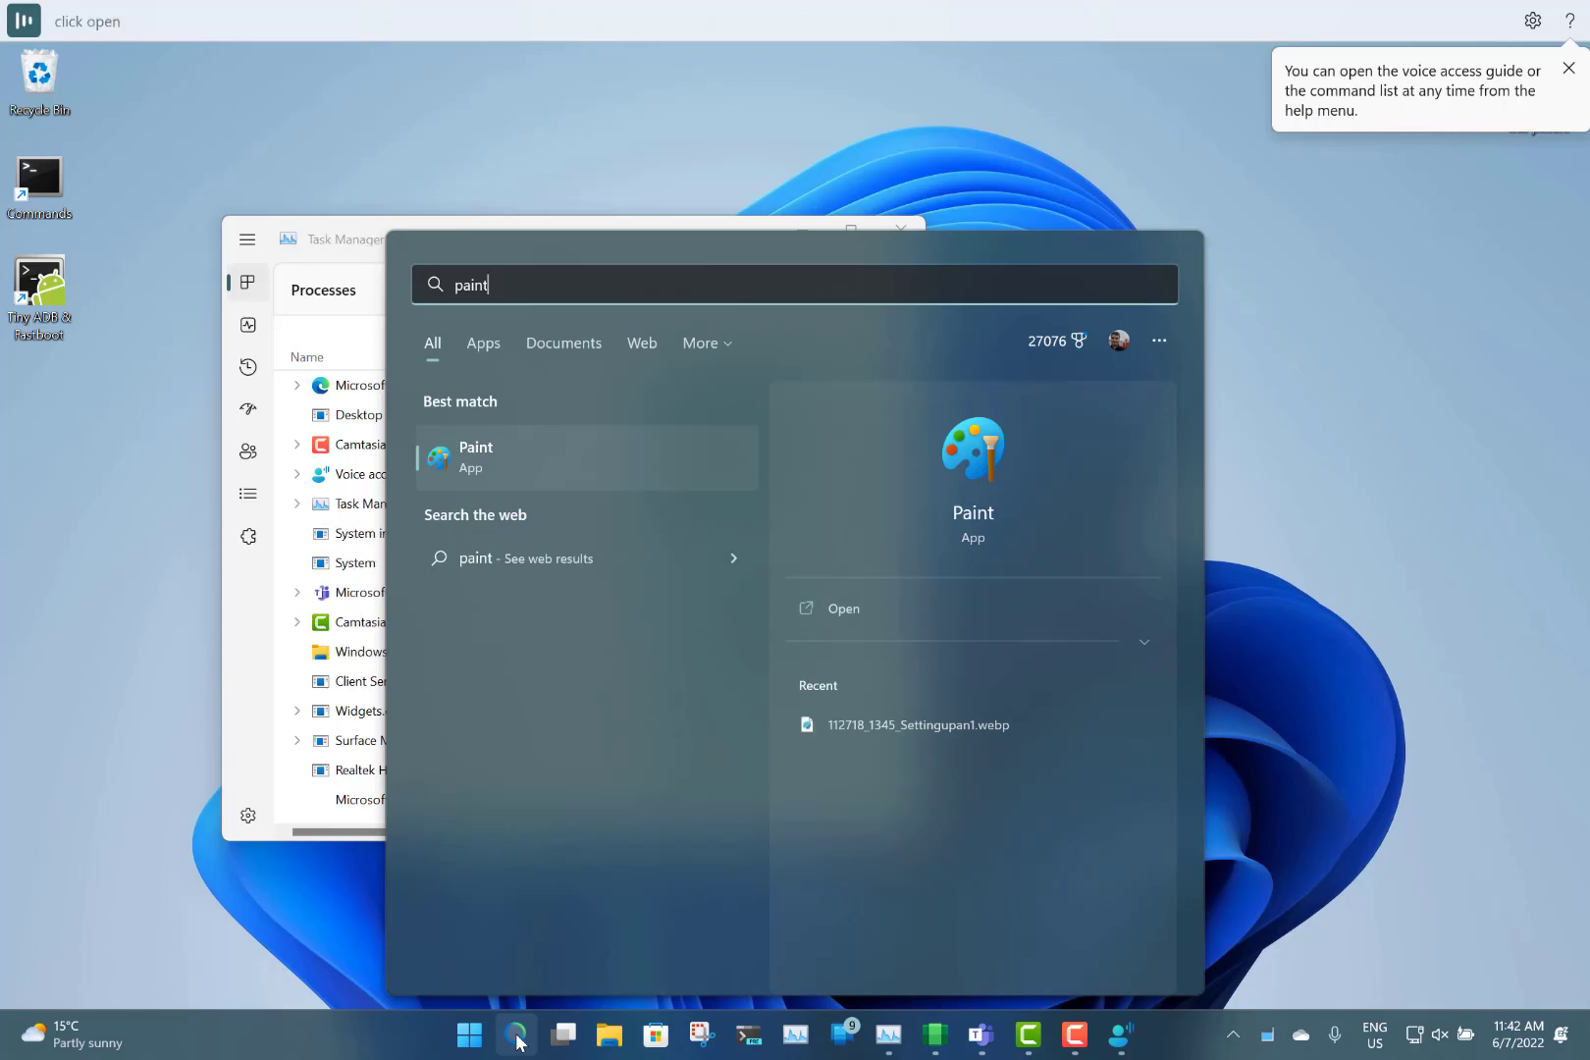
click(972, 607)
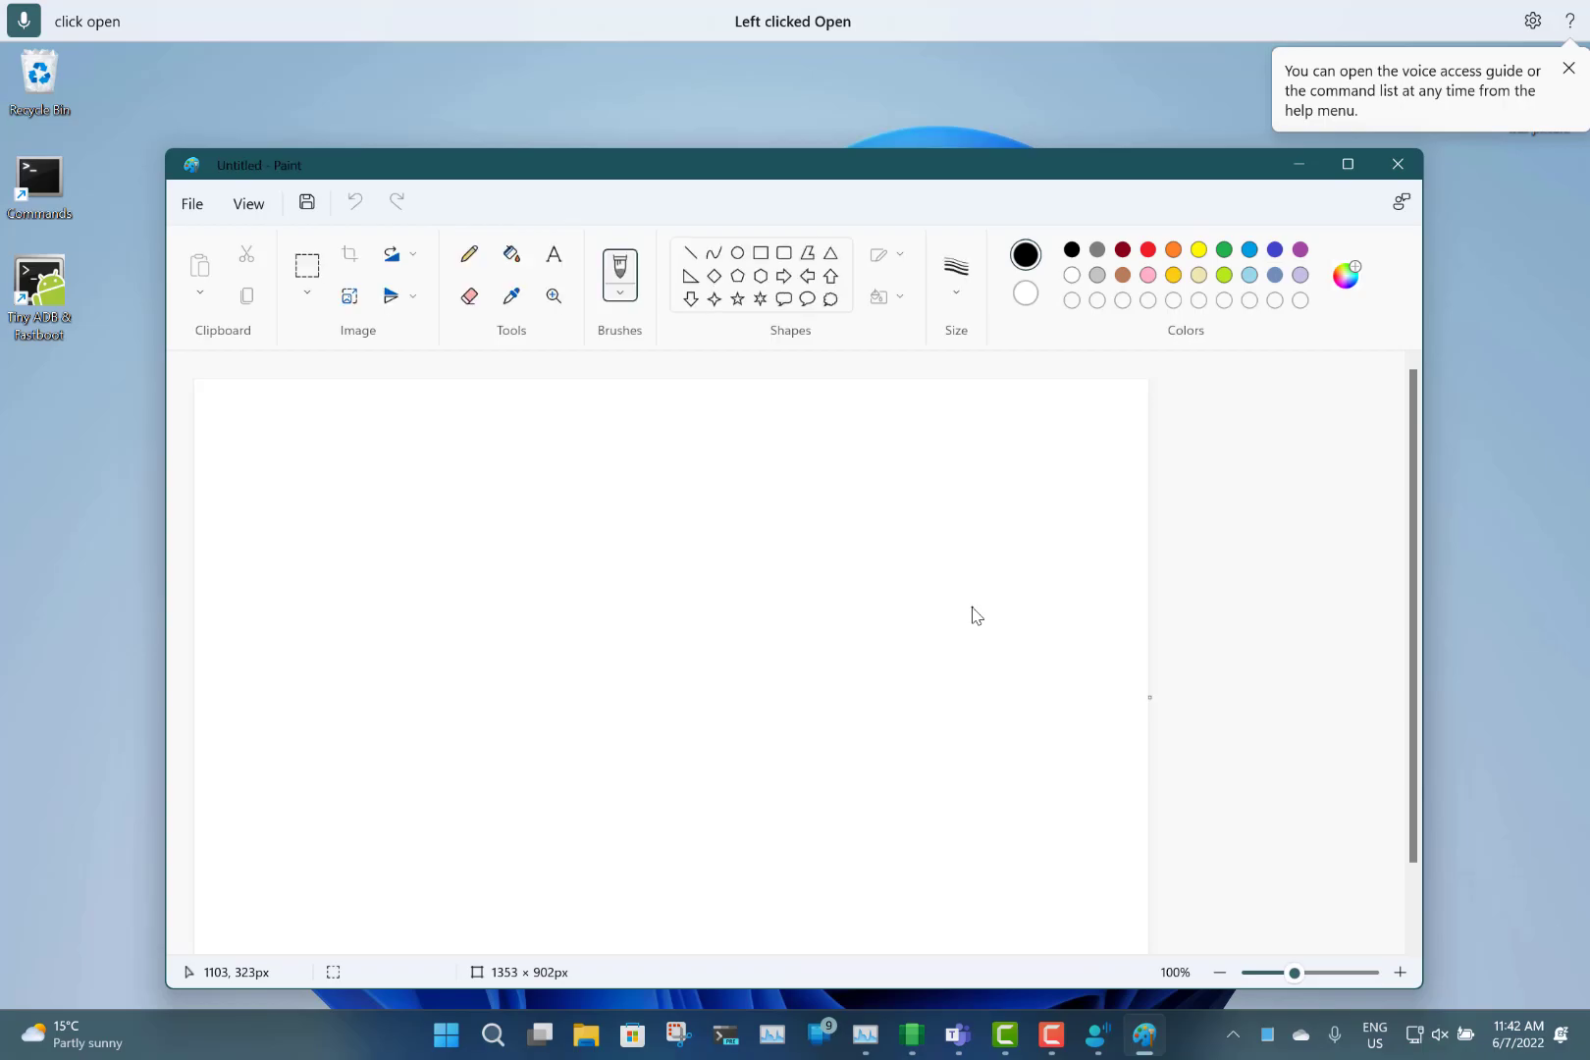
key(ctrl+o)
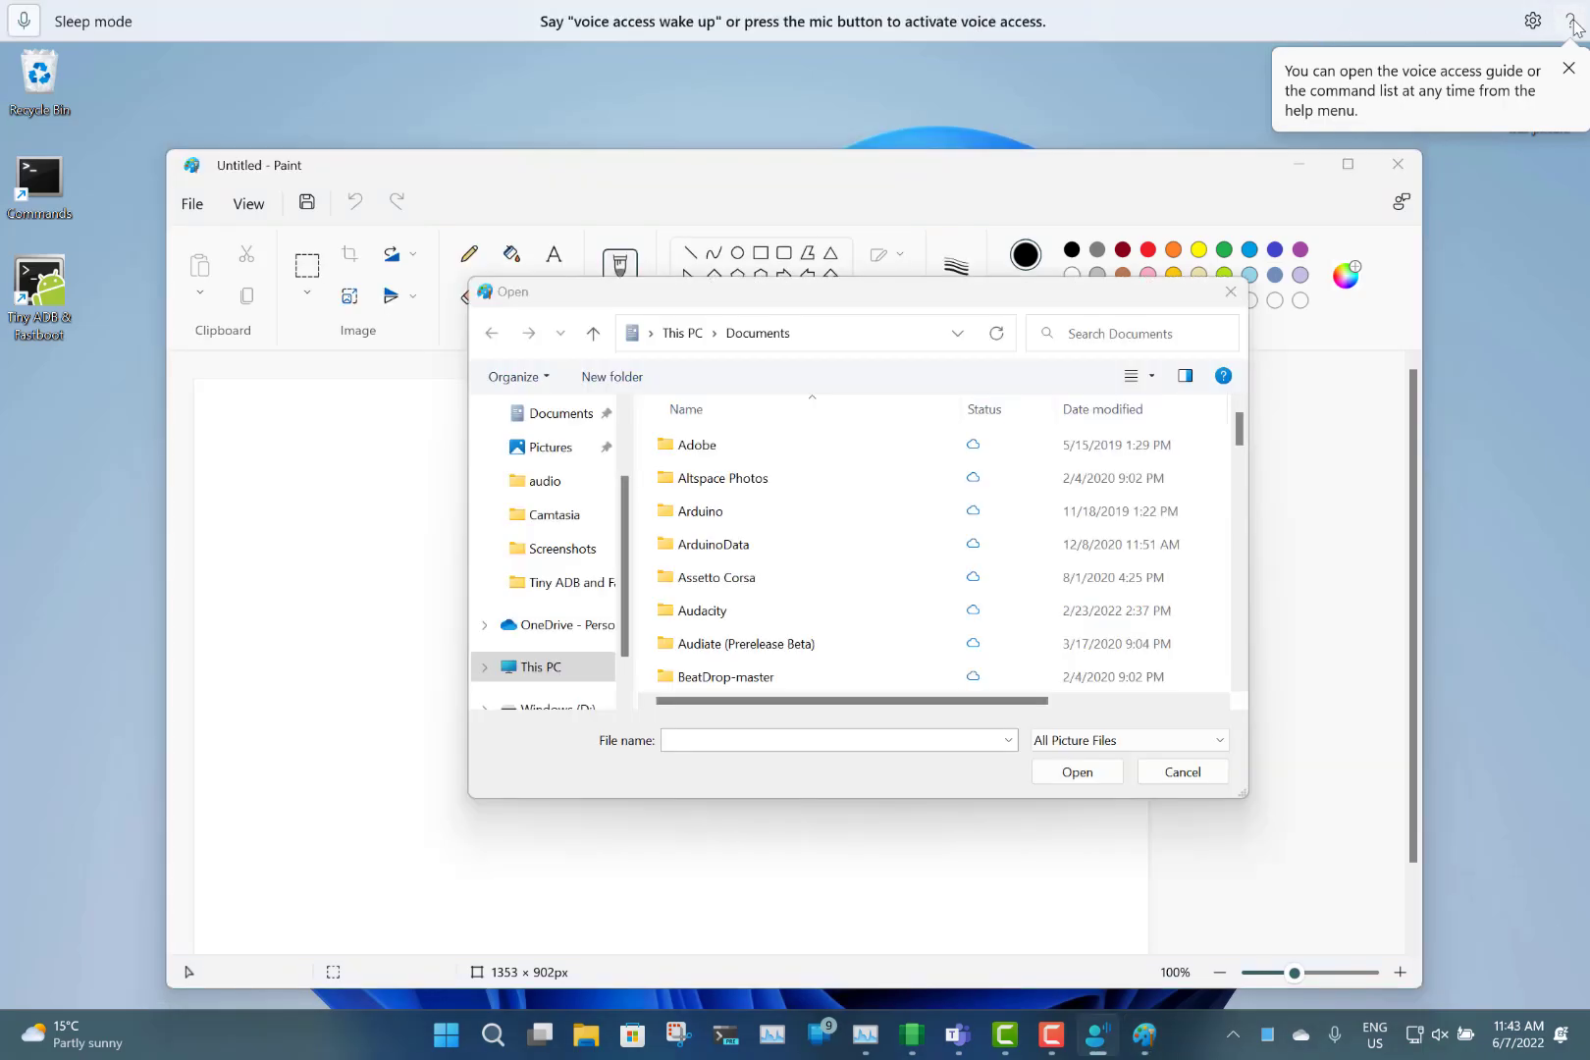
Open the voice access command list from help, maximize its window, and look through all the command categories
click(1572, 25)
click(1366, 79)
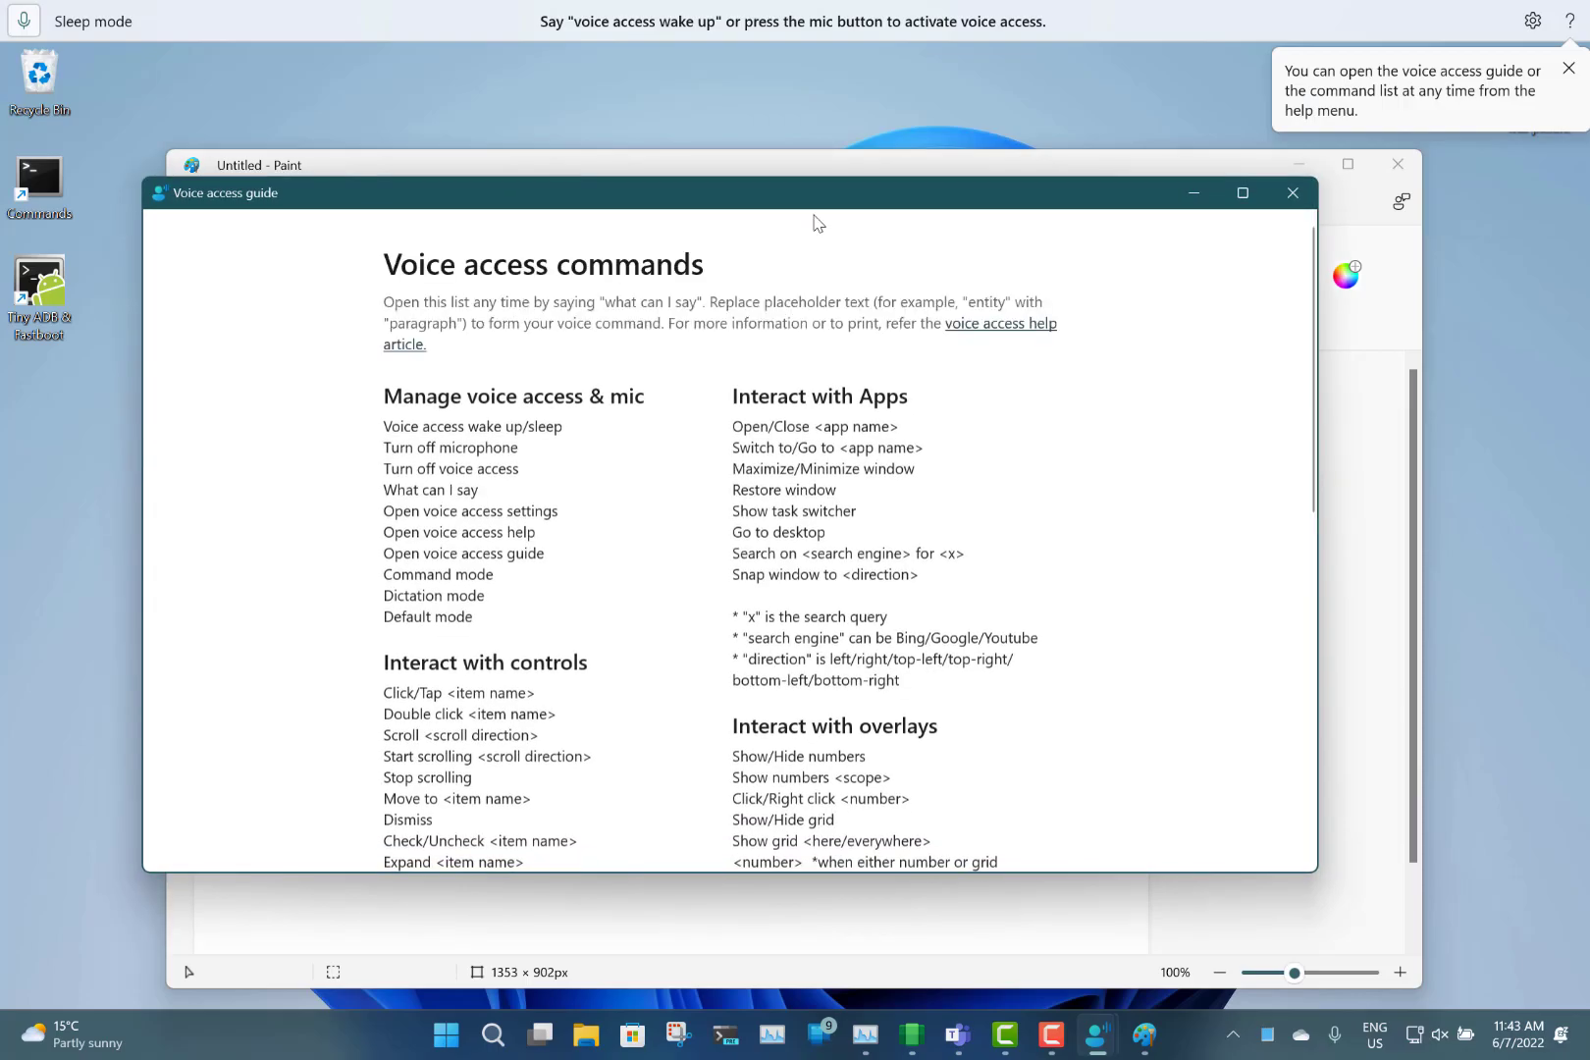
click(1242, 202)
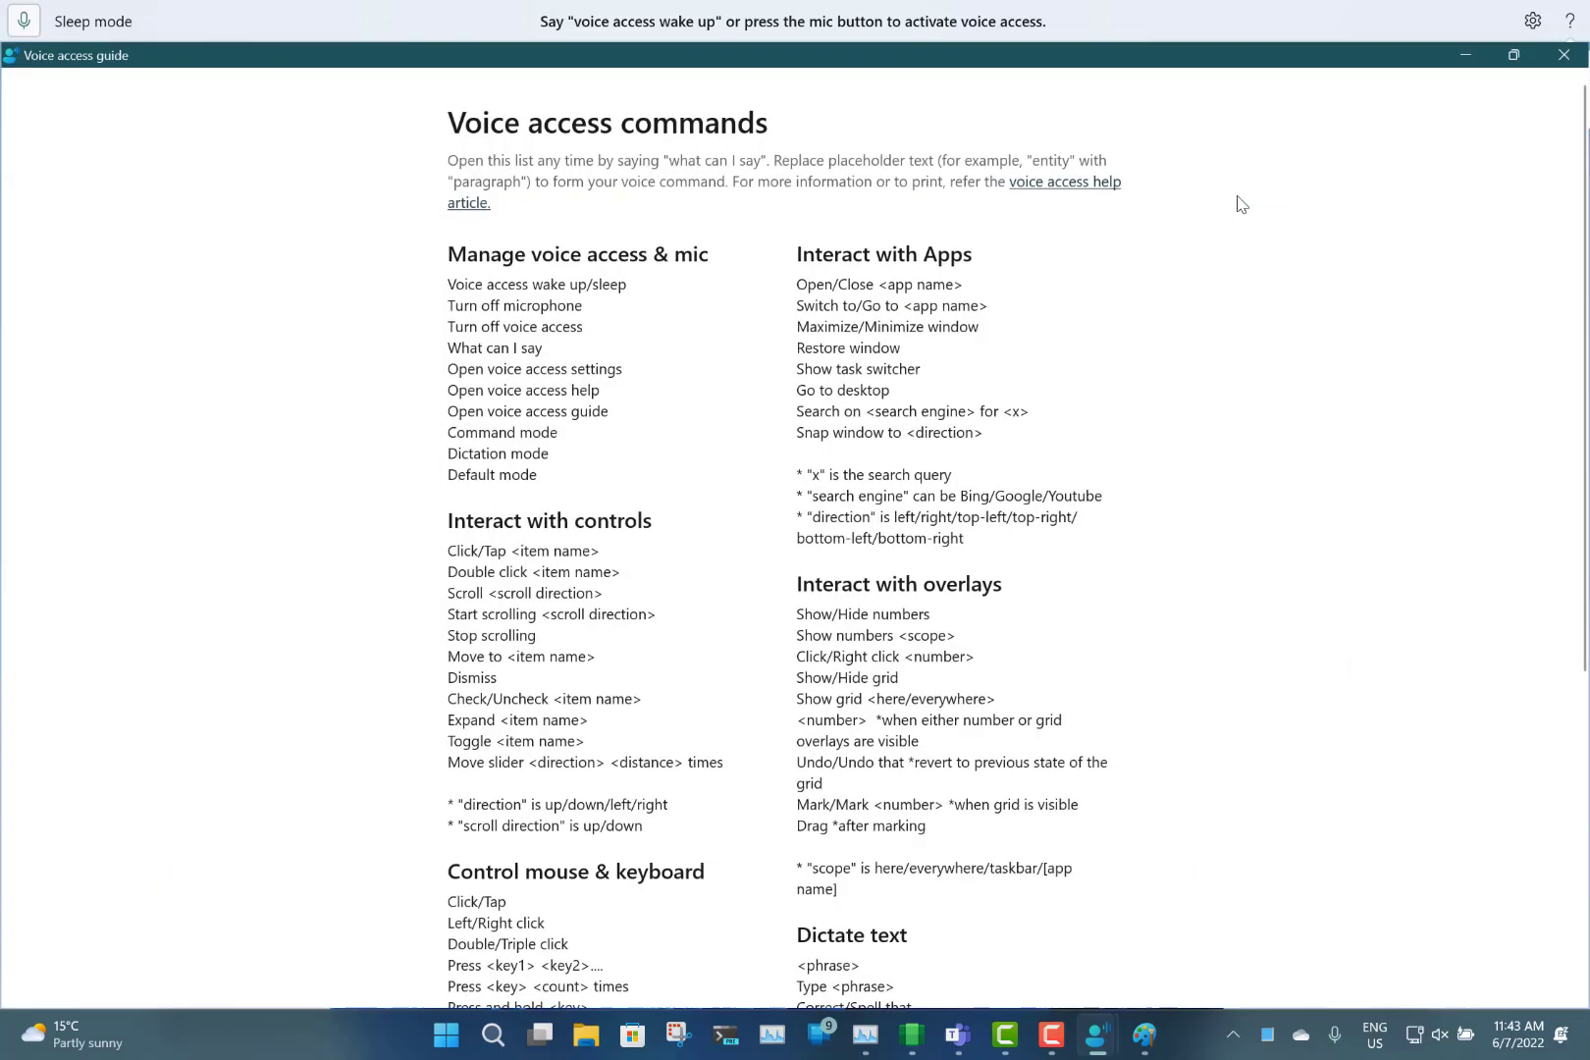
scroll(985, 497, down, 3)
scroll(984, 497, down, 5)
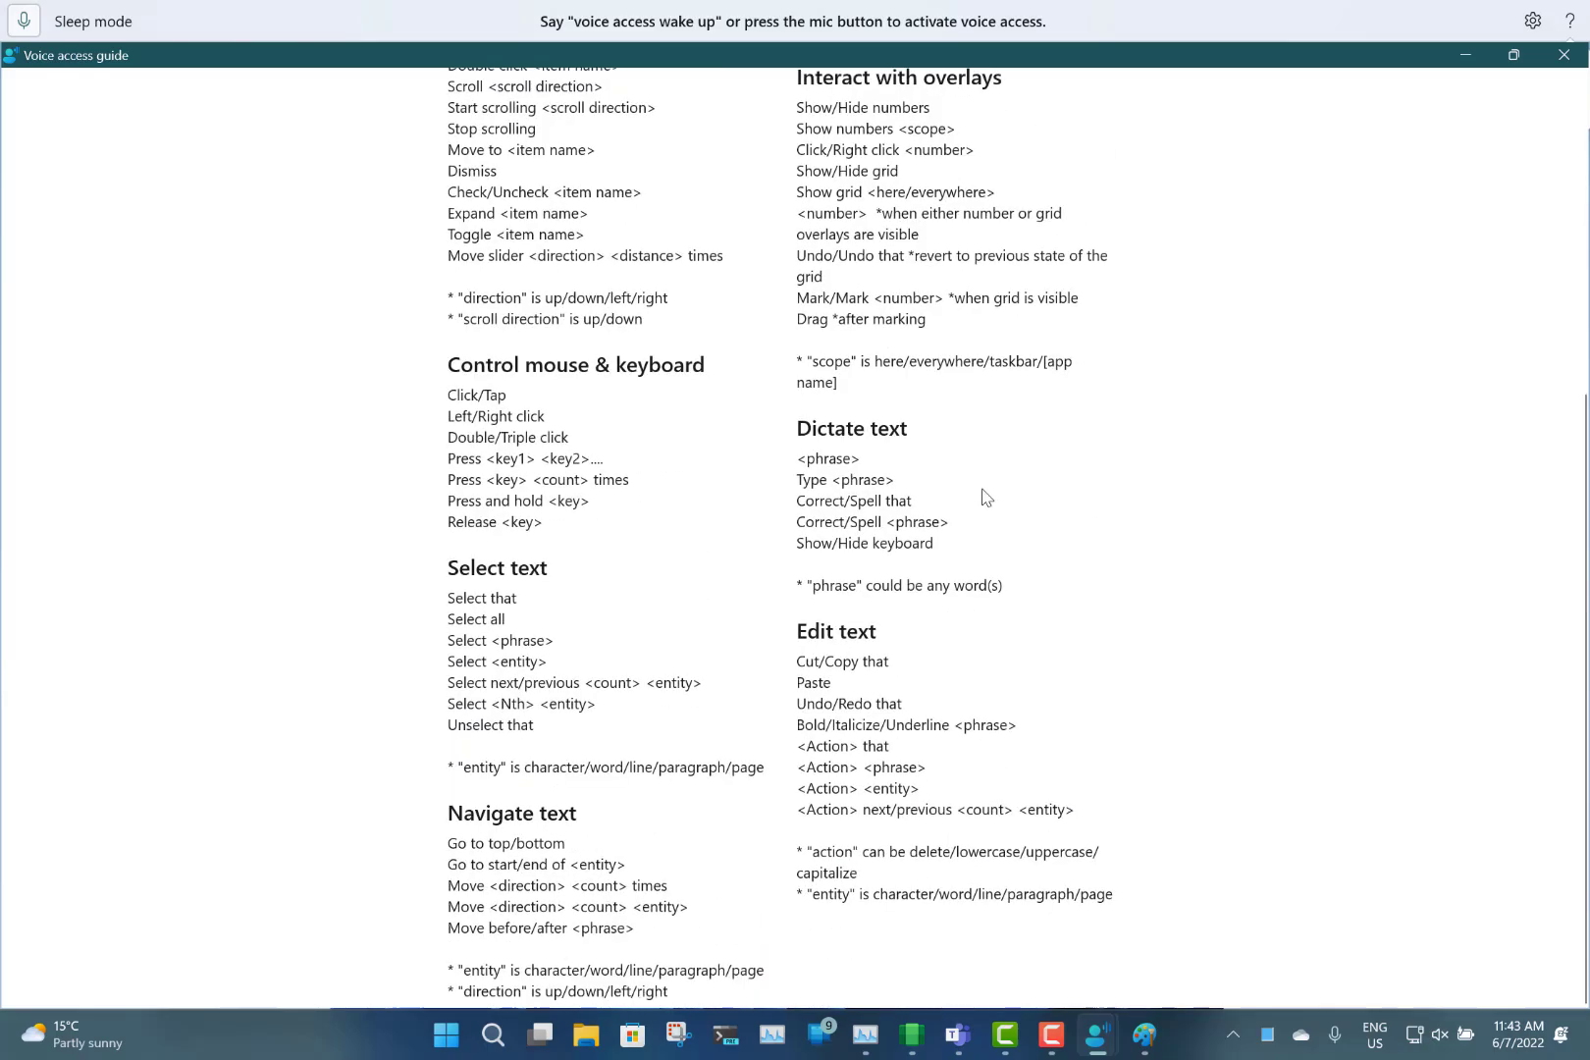
scroll(984, 497, up, 2)
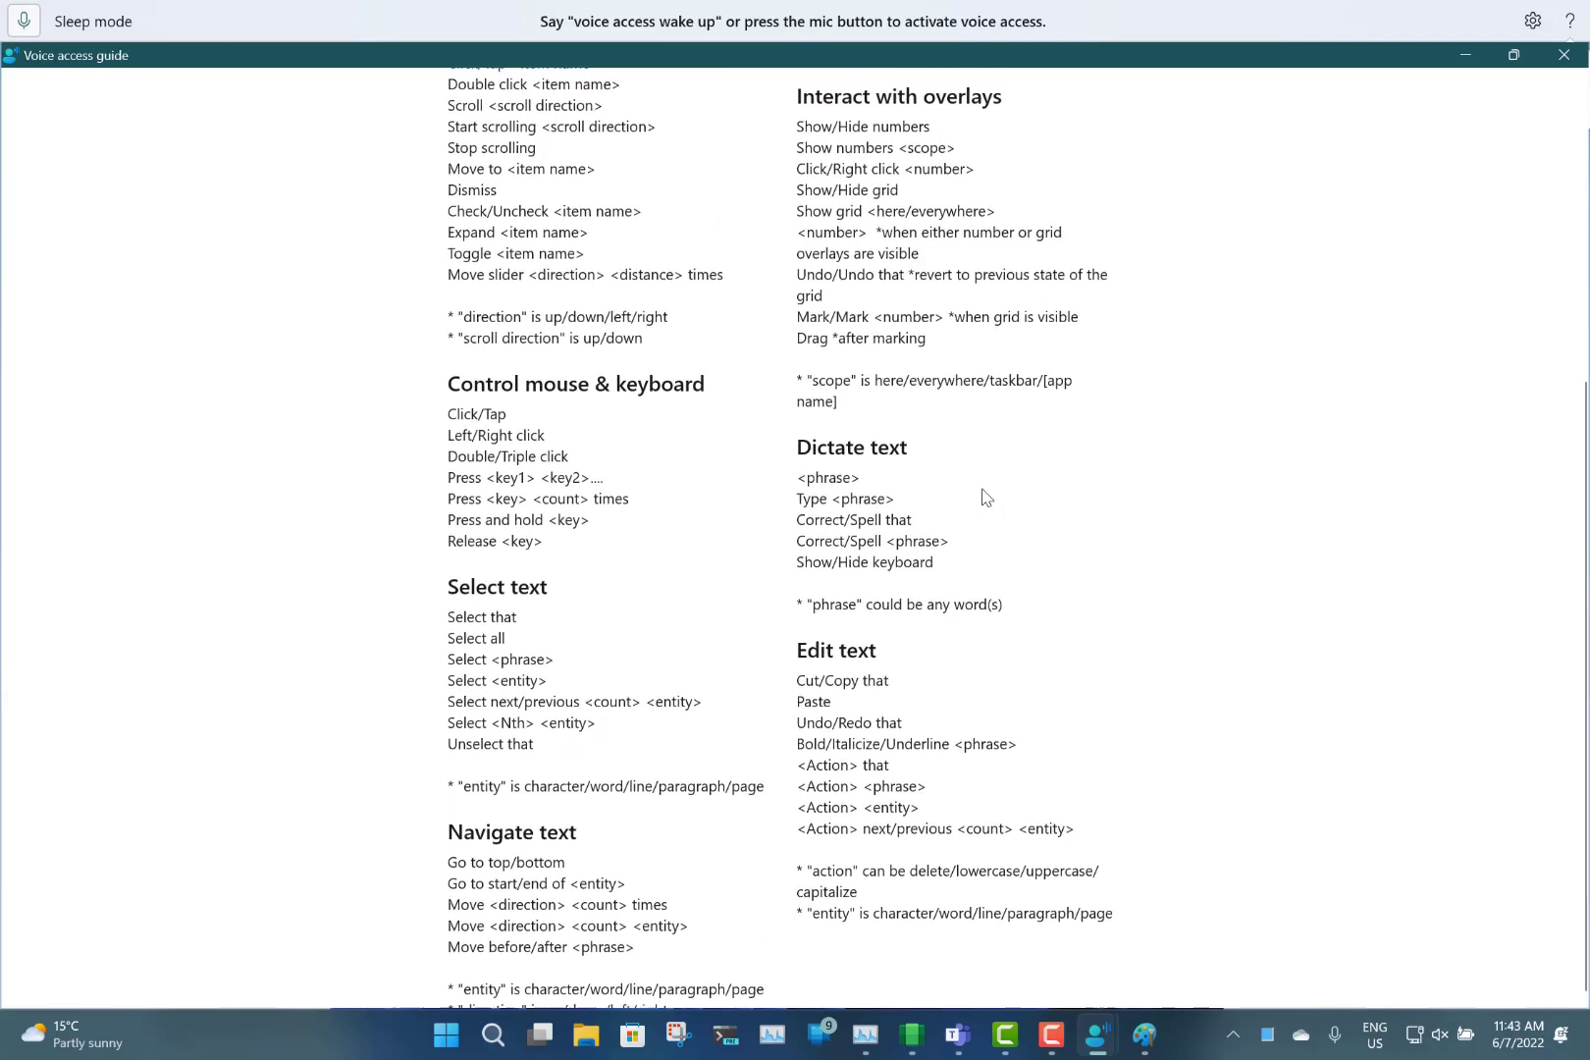
scroll(984, 497, down, 1)
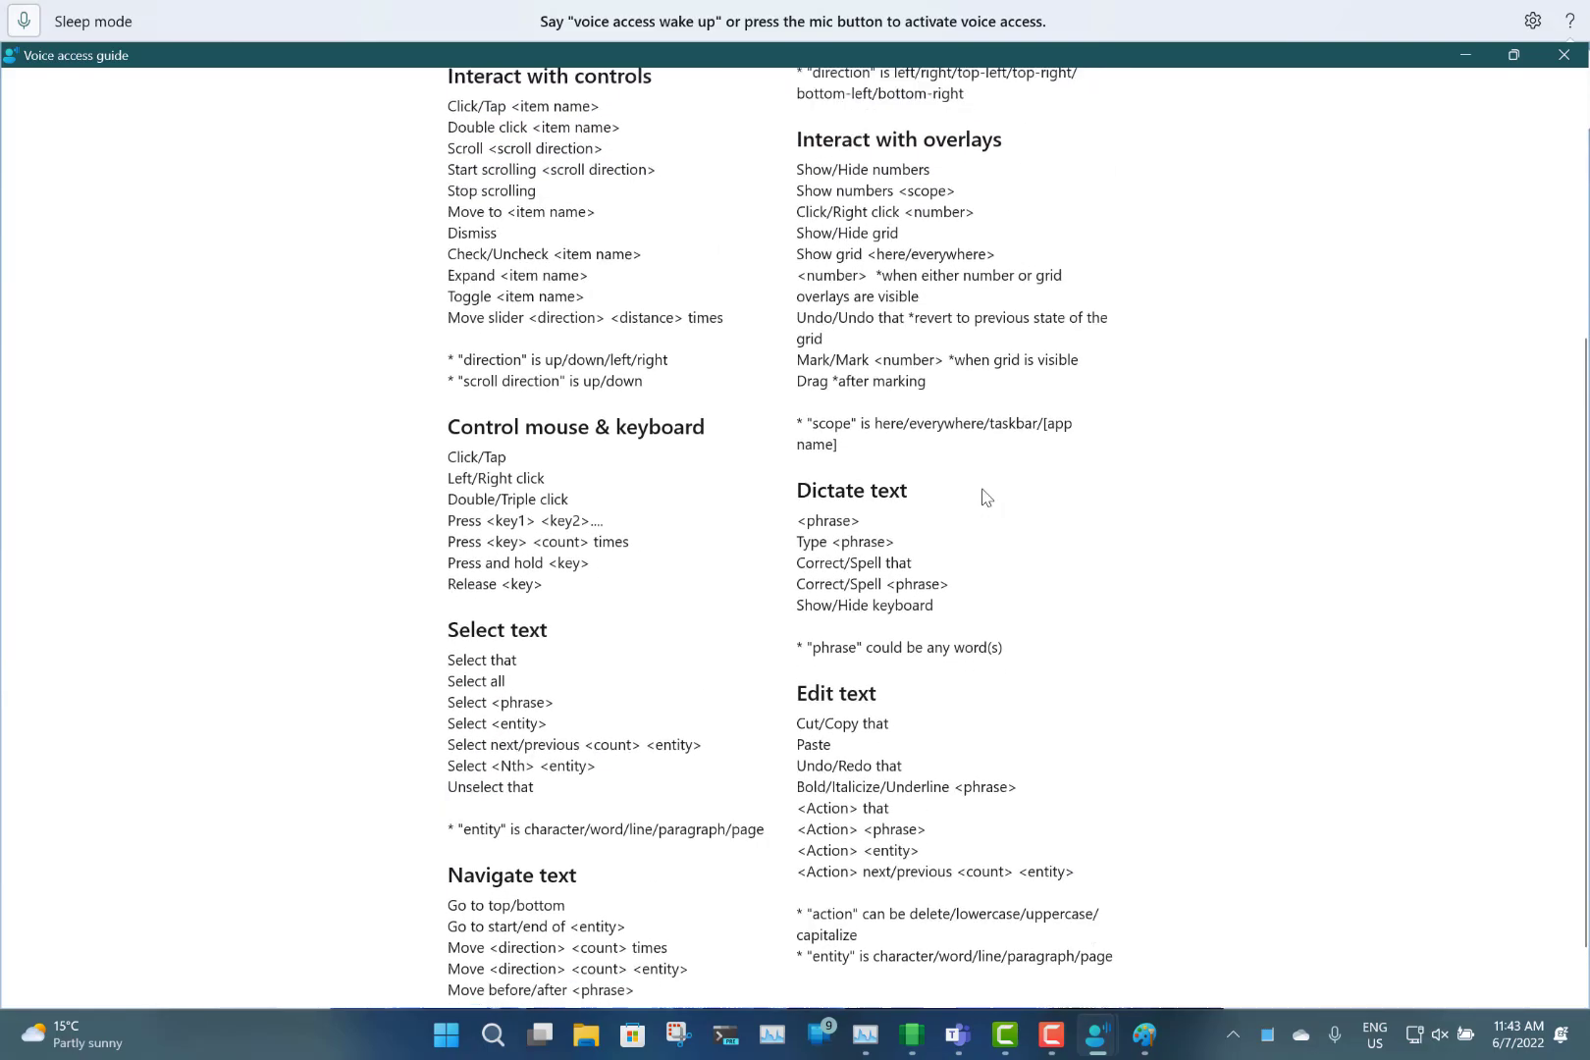
scroll(984, 497, up, 2)
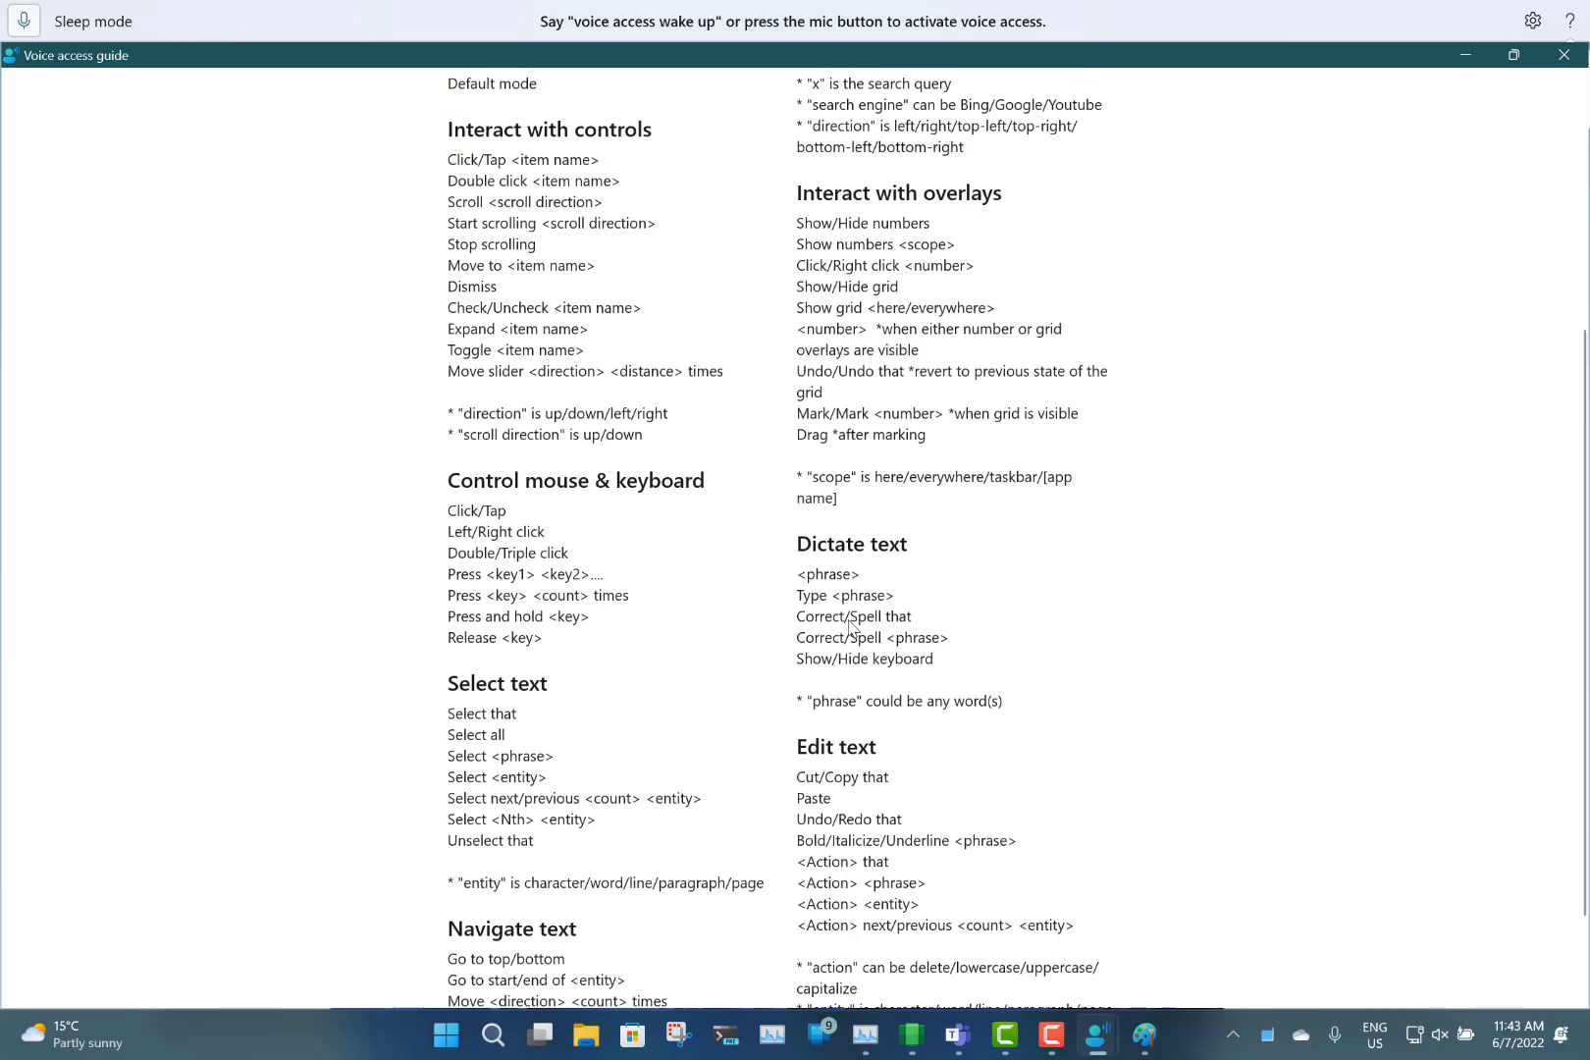
scroll(859, 626, up, 6)
scroll(850, 628, down, 1)
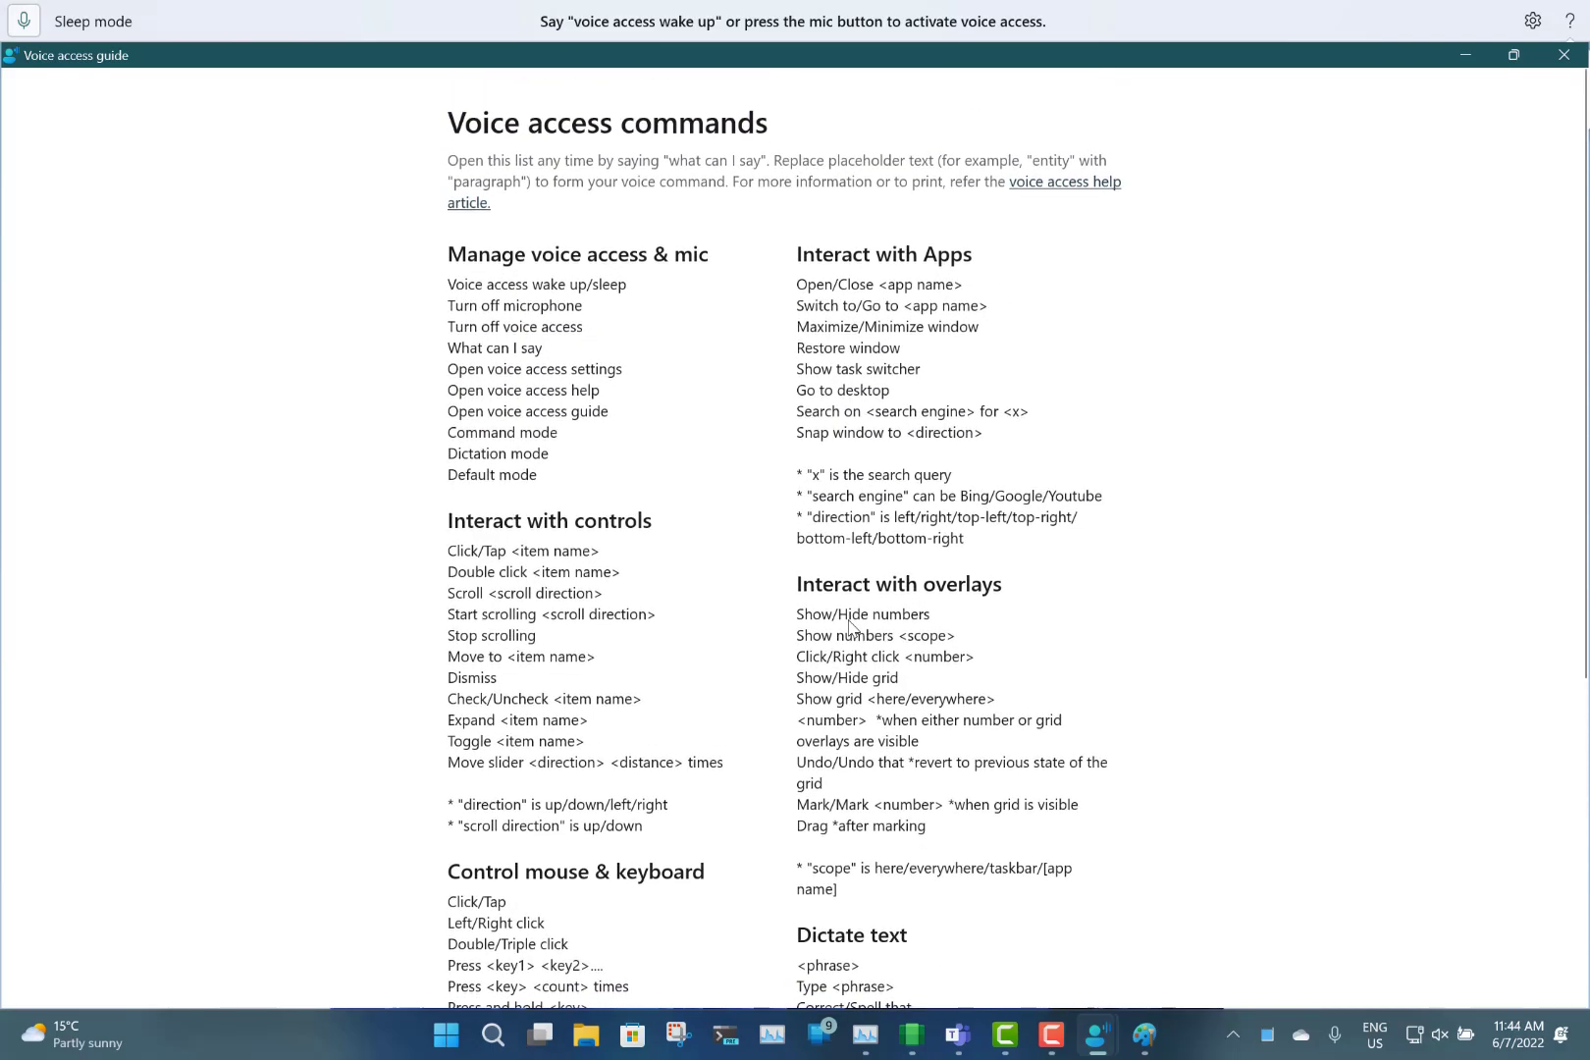